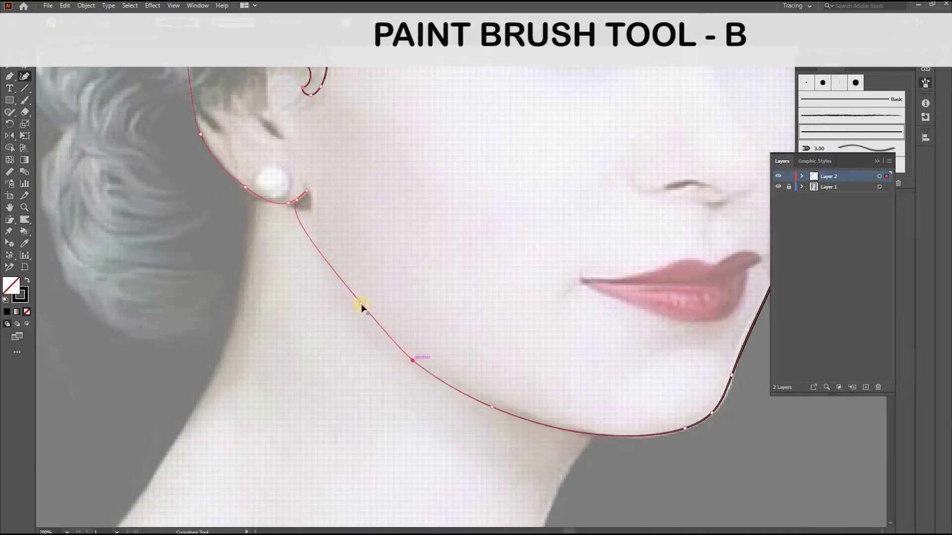
Adjust the face outline's jaw anchors from the earlobe to the chin with the Curvature tool so the line follows the photo
left_click_drag(360, 303, 361, 306)
left_click_drag(492, 407, 495, 407)
left_click_drag(684, 428, 285, 417)
scroll(357, 192, "up", 3)
Refine the outline's anchors around the forehead, hairline and sideburn to match the photo's hair edge
left_click_drag(364, 179, 355, 221)
left_click(346, 164)
left_click_drag(216, 82, 450, 312)
left_click(480, 164)
left_click(460, 155)
left_click(369, 140)
left_click_drag(336, 139, 337, 145)
scroll(338, 145, "down", 1)
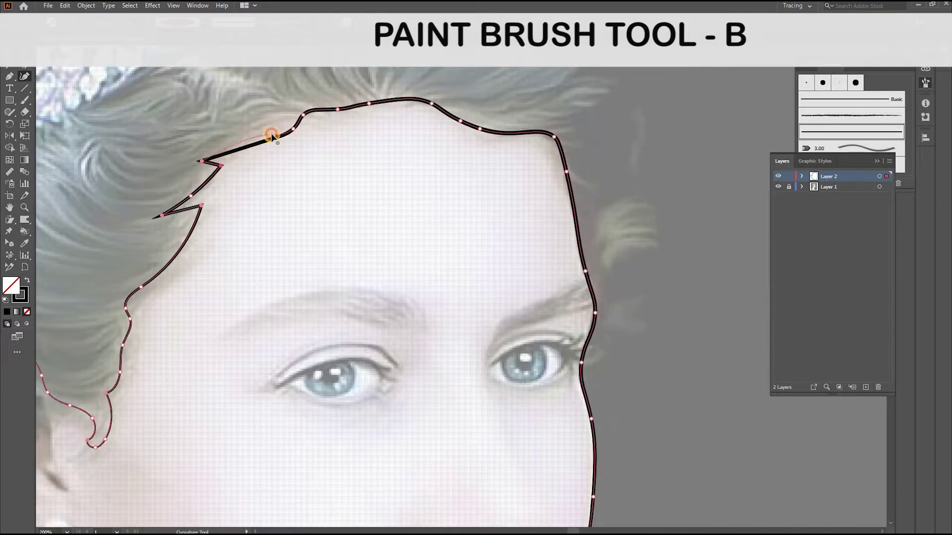
left_click_drag(94, 450, 282, 320)
left_click_drag(258, 276, 260, 273)
Reduce the face outline's stroke weight to 0.75 pt and deselect it
scroll(259, 313, "down", 1)
scroll(380, 228, "down", 2)
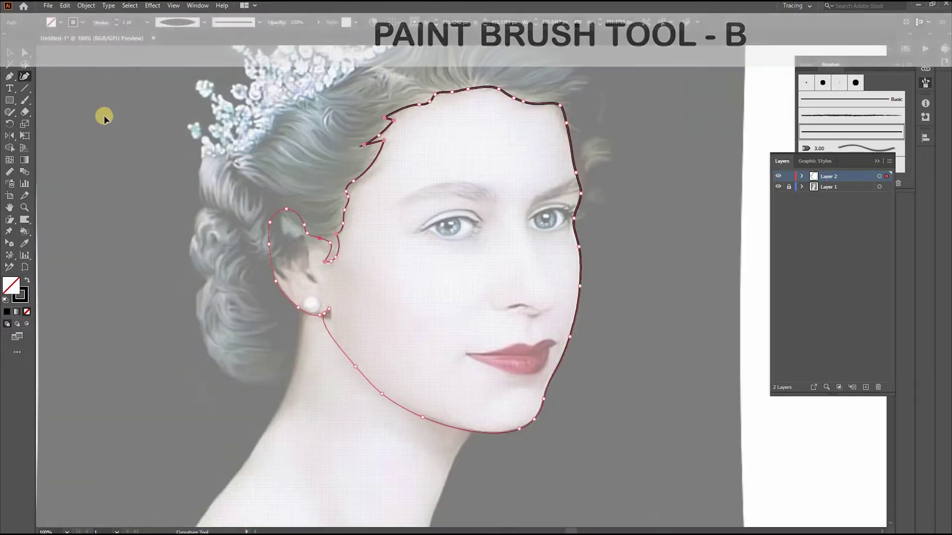
left_click(104, 117, "ctrl")
scroll(575, 169, "up", 1)
left_click(574, 169, "ctrl")
left_click(116, 25)
left_click(443, 312, "ctrl")
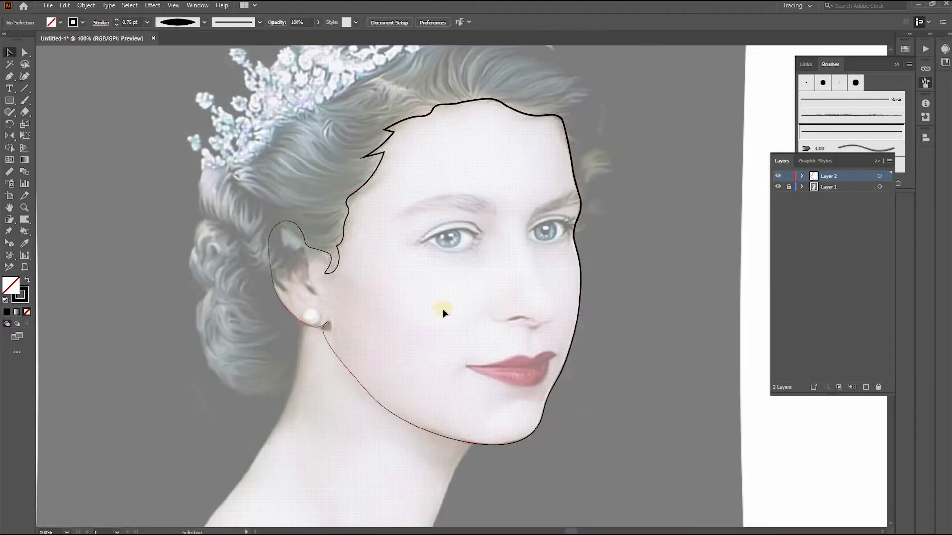
Paint the inner ear fold lines with the Paintbrush tool
scroll(301, 312, "down", 1)
key("b")
scroll(302, 282, "up", 2)
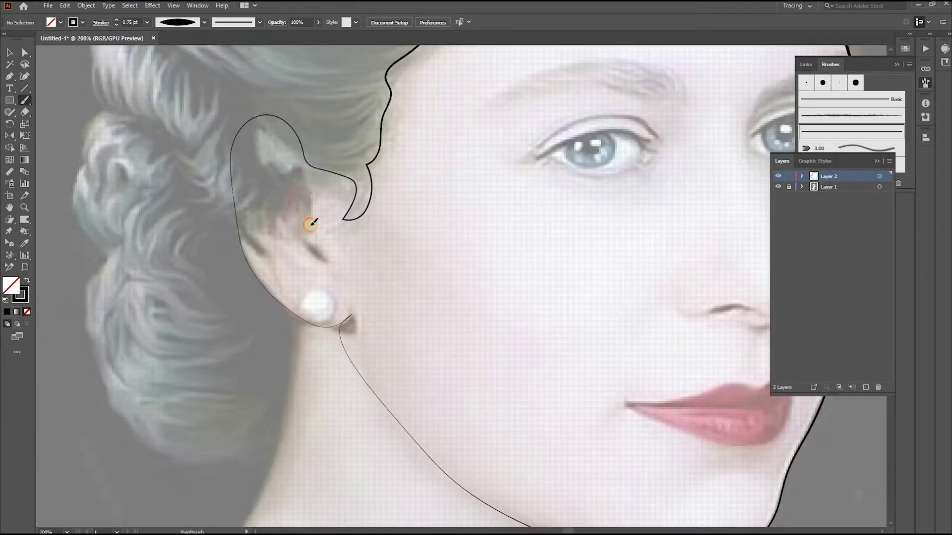
left_click_drag(282, 230, 326, 266)
Unlock Layer 1 and raise the reference photo's opacity so the facial details are easier to trace
scroll(433, 281, "up", 4)
scroll(434, 248, "right", 8)
left_click(789, 187)
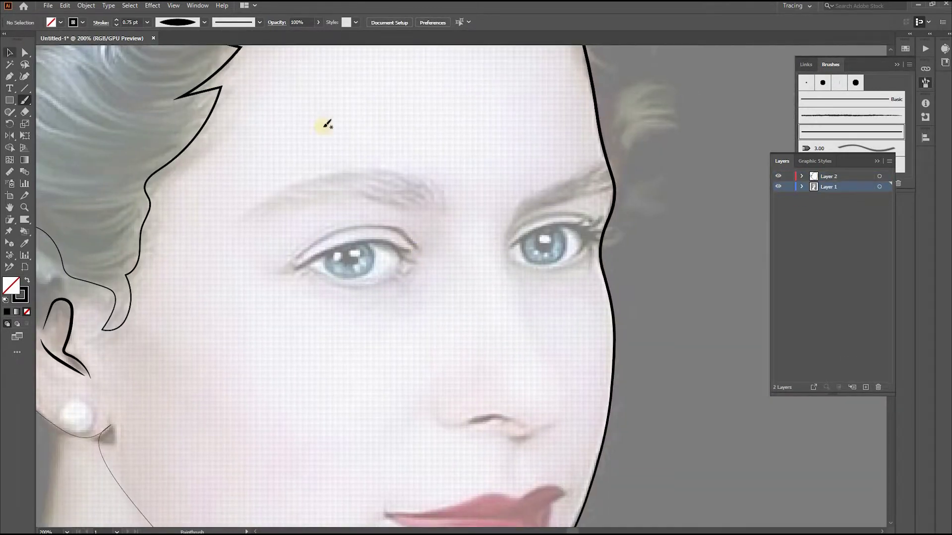
key("v")
left_click(325, 125)
left_click(399, 22)
Paint the eyelid lines around both eyes and the nose contour on Layer 2 with the Paintbrush at a 1 pt stroke
left_click(24, 100)
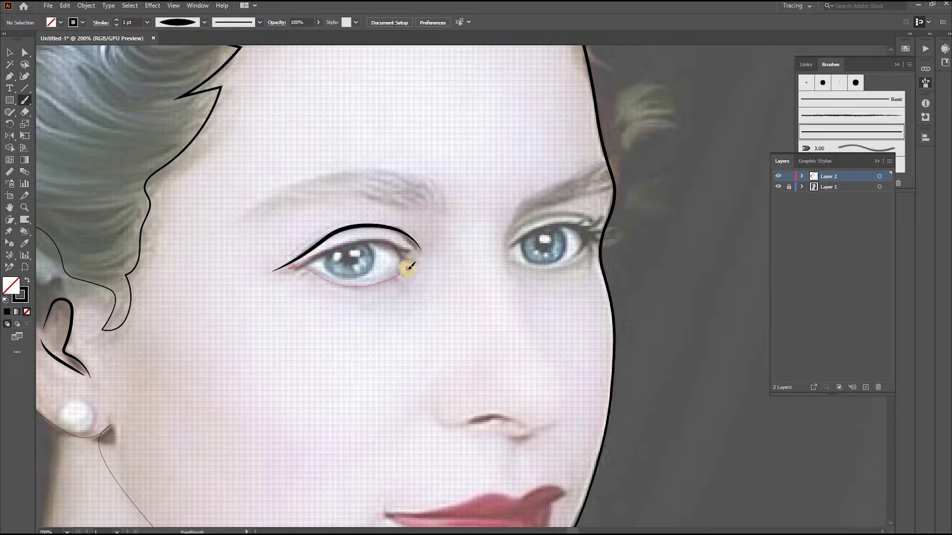
left_click_drag(409, 266, 412, 264)
left_click_drag(488, 426, 429, 381)
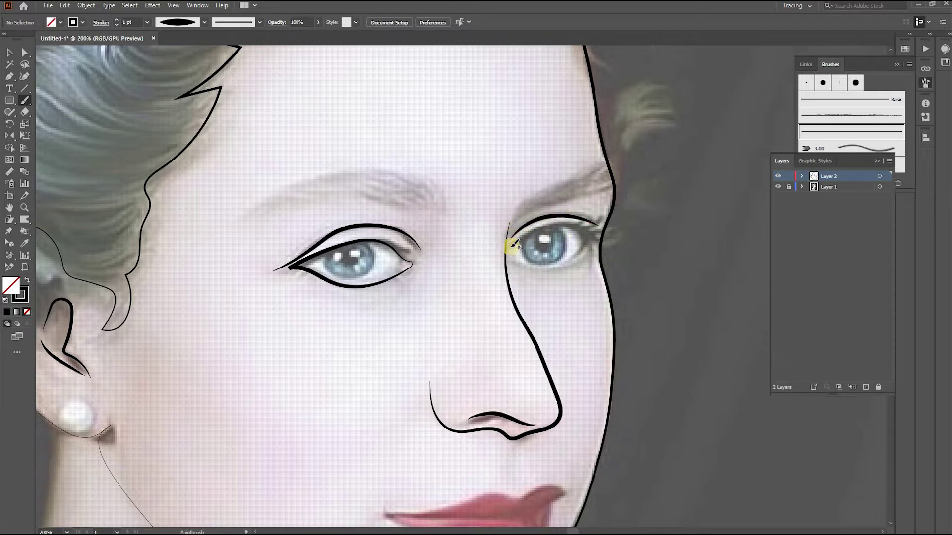
mouse_move(540, 265)
left_mouse_down()
mouse_move(512, 250)
mouse_move(561, 264)
mouse_move(597, 237)
left_mouse_up()
Reshape the near eye's outline with the Curvature tool, smoothing both corners and the upper and lower lid curves
key("shift+grave")
scroll(409, 259, "up", 2)
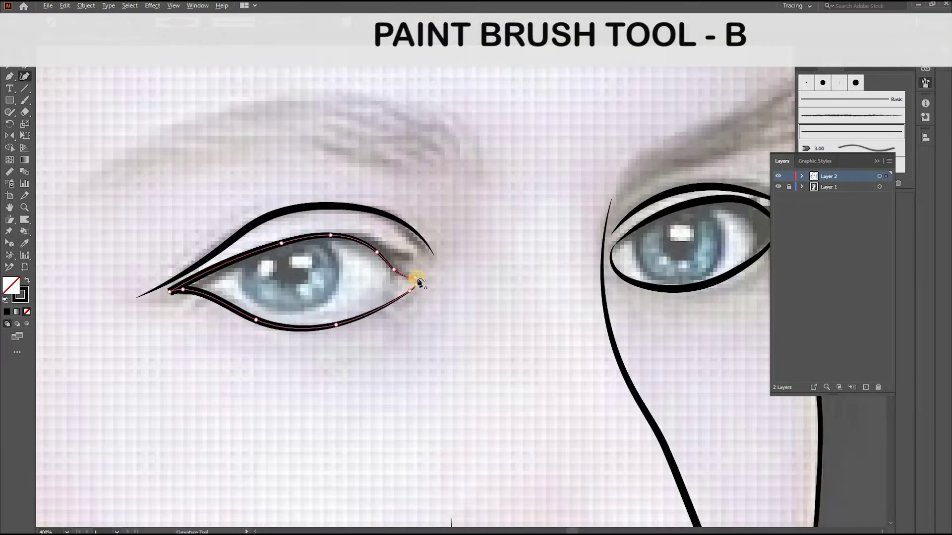
left_click_drag(168, 291, 169, 293)
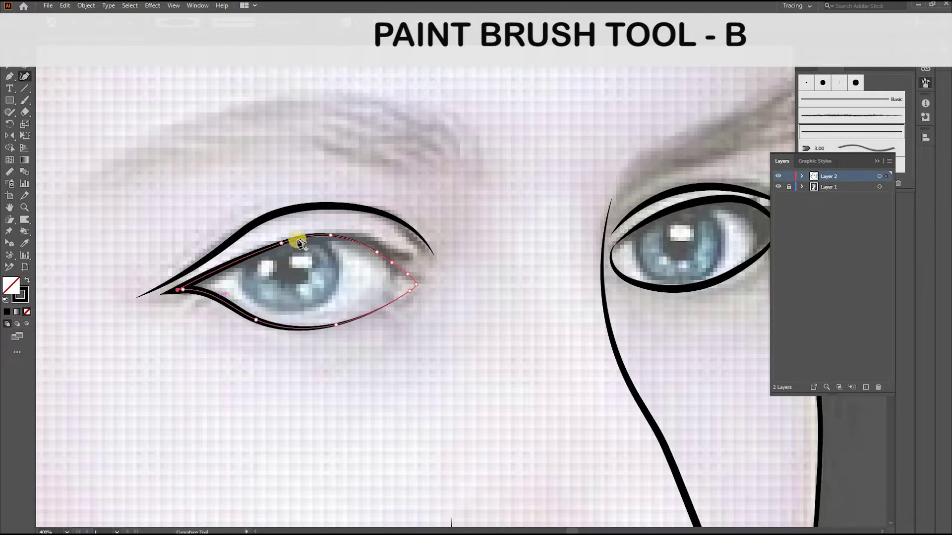
left_click_drag(282, 243, 279, 239)
left_click_drag(207, 273, 212, 270)
left_click_drag(183, 289, 194, 289)
left_click_drag(255, 320, 279, 325)
left_click_drag(336, 325, 353, 317)
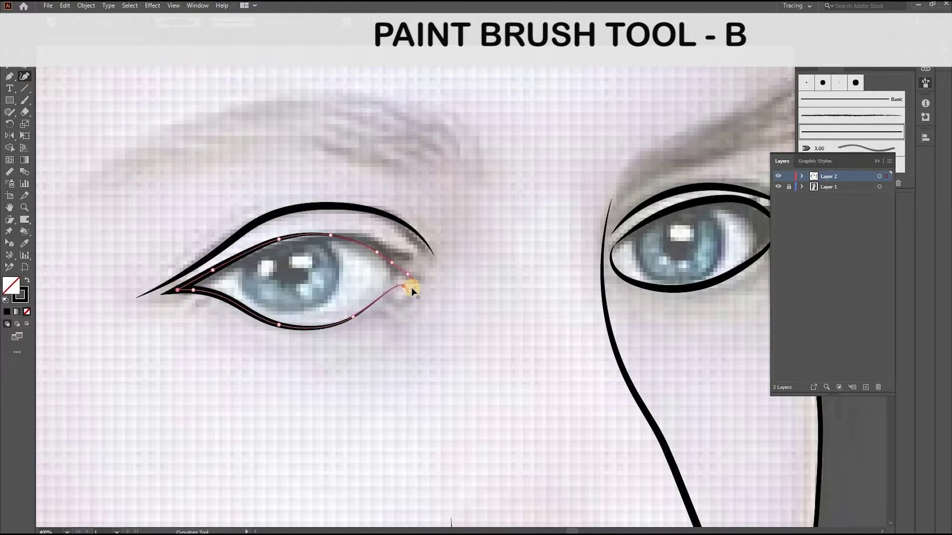
left_click_drag(392, 289, 392, 290)
left_click_drag(353, 317, 349, 314)
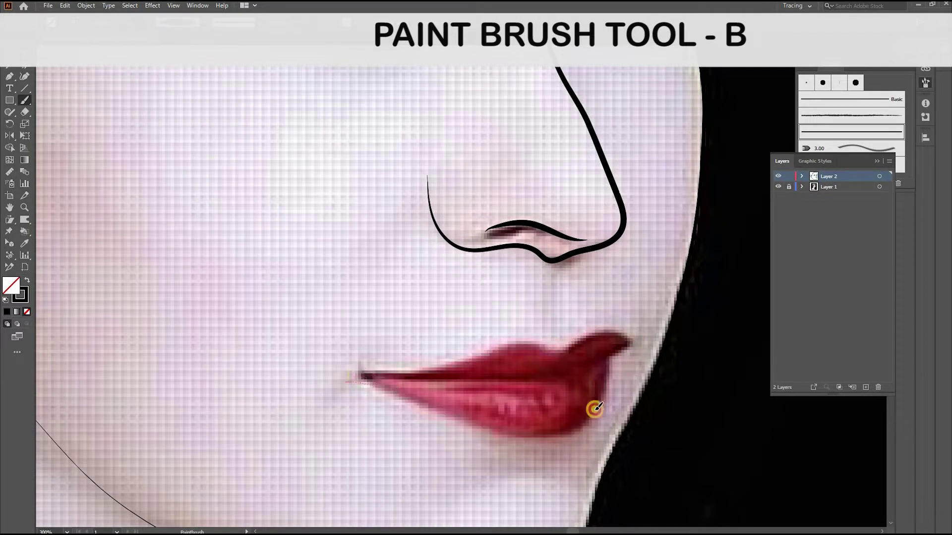
Paint the lip outlines and the line between the lips, and align the parting line's end with the mouth corner
left_click_drag(608, 363, 359, 381)
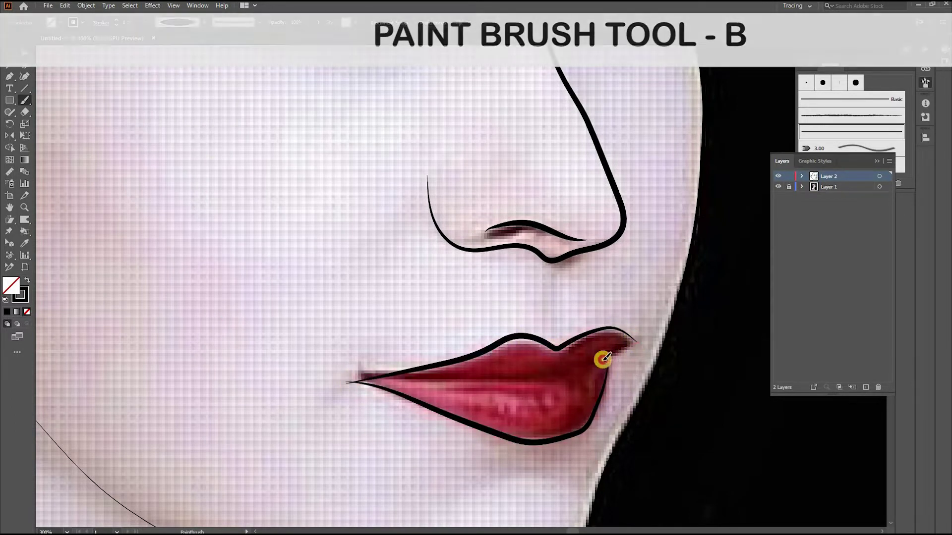
left_click(24, 52)
left_click(347, 382)
left_click_drag(346, 382, 347, 382)
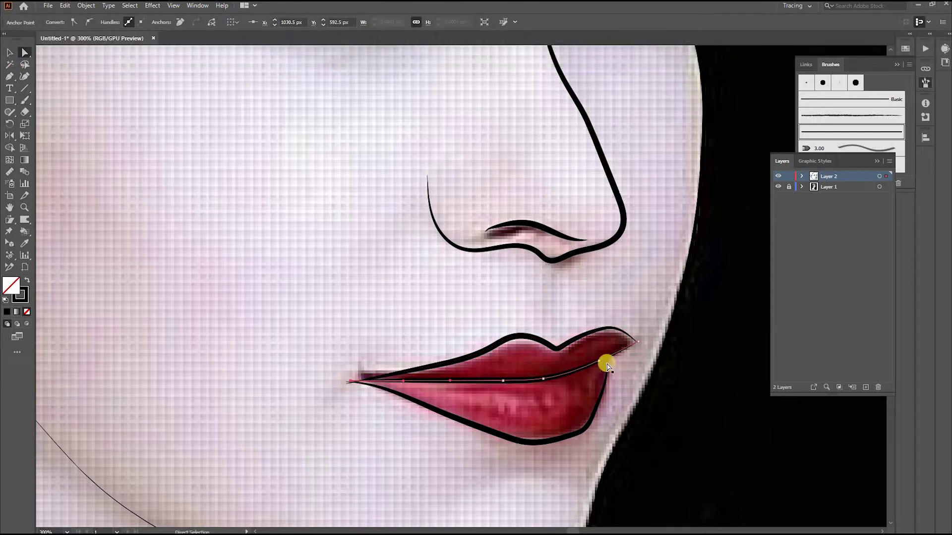
Reshape the upper lip line with the Curvature tool, moving its outer corner, slope and cupid's bow anchors onto the lip edge
left_click_drag(515, 338, 511, 335)
scroll(561, 340, "up", 2)
key("shift+grave")
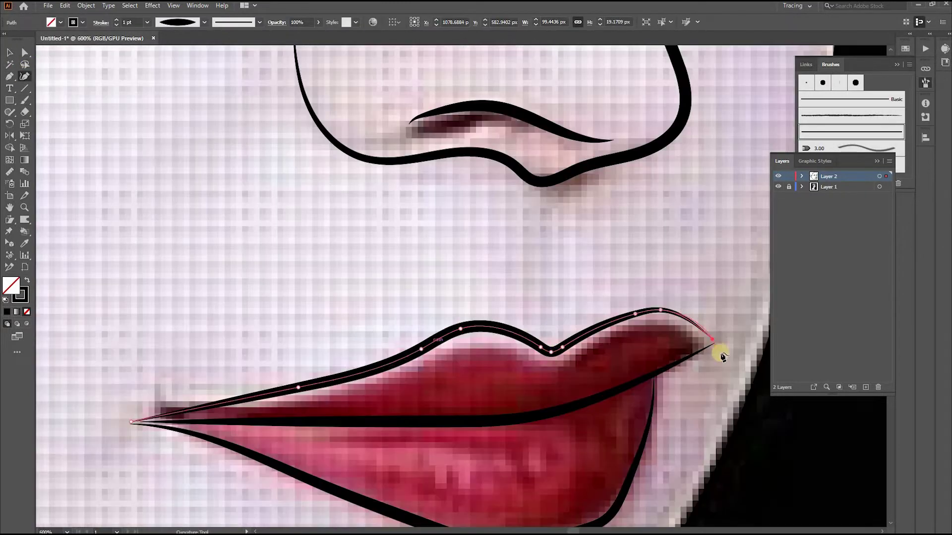
left_click_drag(302, 390, 309, 393)
left_click_drag(131, 422, 157, 403)
left_click_drag(421, 349, 472, 340)
left_click_drag(424, 351, 402, 369)
left_click_drag(551, 351, 549, 358)
mouse_move(538, 346)
left_mouse_down()
mouse_move(476, 341)
mouse_move(525, 352)
left_mouse_up()
left_click_drag(475, 341, 497, 340)
left_click(461, 340)
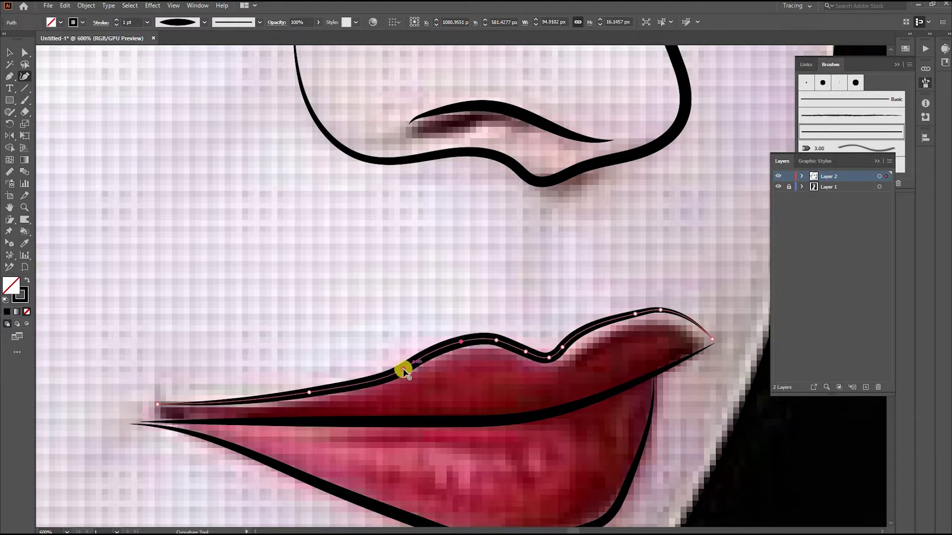
Fine-tune the upper lip's slope, bow dip and far peak, and bring its near end to the mouth corner
left_click_drag(403, 369, 391, 381)
left_click_drag(309, 393, 291, 399)
left_click_drag(526, 351, 531, 357)
left_click_drag(497, 340, 468, 345)
left_click(711, 341)
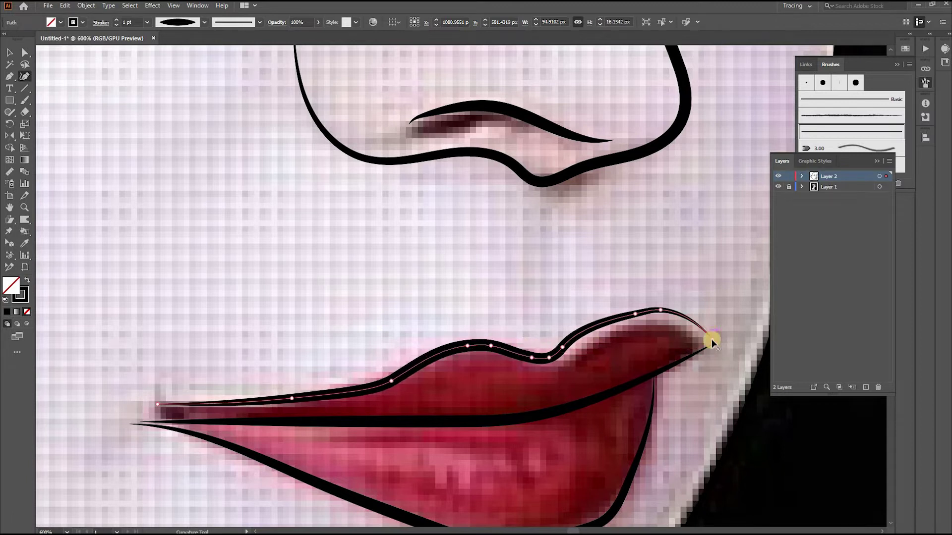
left_click_drag(663, 319, 678, 322)
left_click_drag(635, 314, 631, 322)
left_click_drag(562, 347, 572, 346)
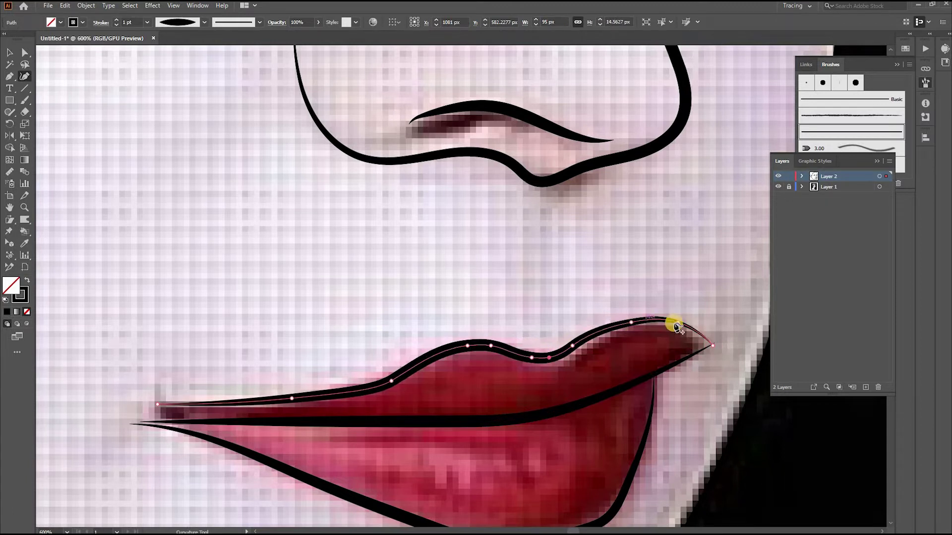
left_click_drag(675, 324, 678, 327)
left_click_drag(157, 404, 140, 411)
Align the lower lip line with the mouth corner and round its curve to follow the photo up to the parting line
left_click(140, 422)
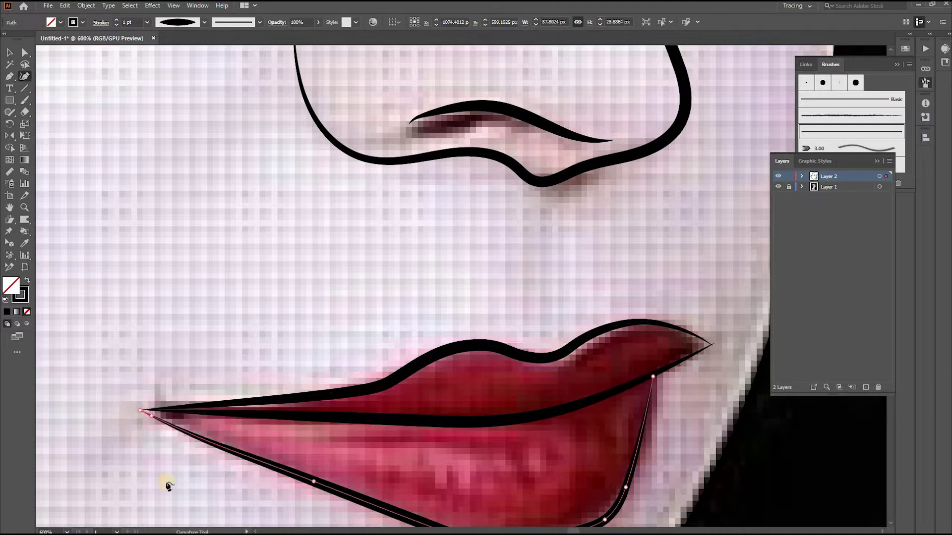
scroll(169, 486, "down", 1)
left_click_drag(509, 510, 508, 503)
left_click_drag(605, 484, 613, 474)
left_click_drag(626, 452, 648, 416)
left_click_drag(653, 341, 659, 335)
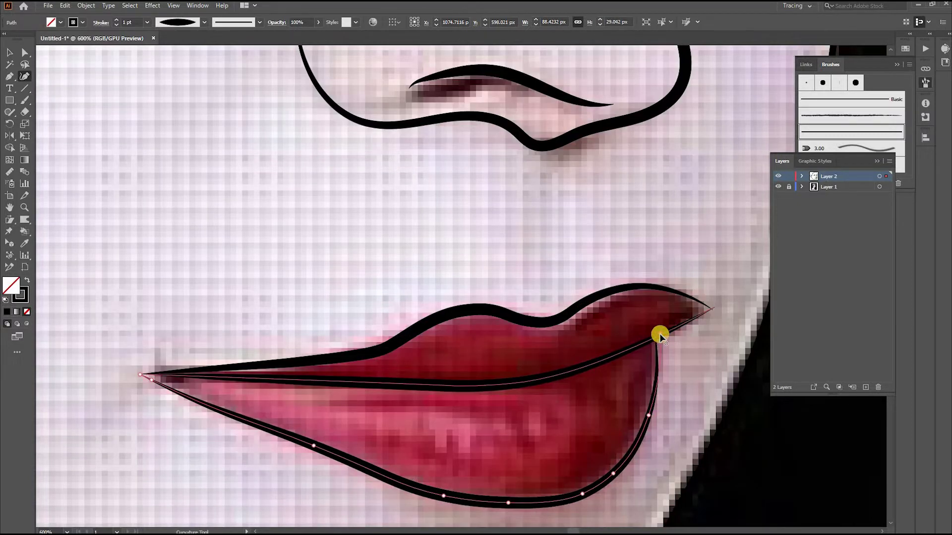
Draw an outlined circle around the pearl earring with the Ellipse tool and deselect it
scroll(282, 314, "down", 3)
scroll(442, 365, "down", 3)
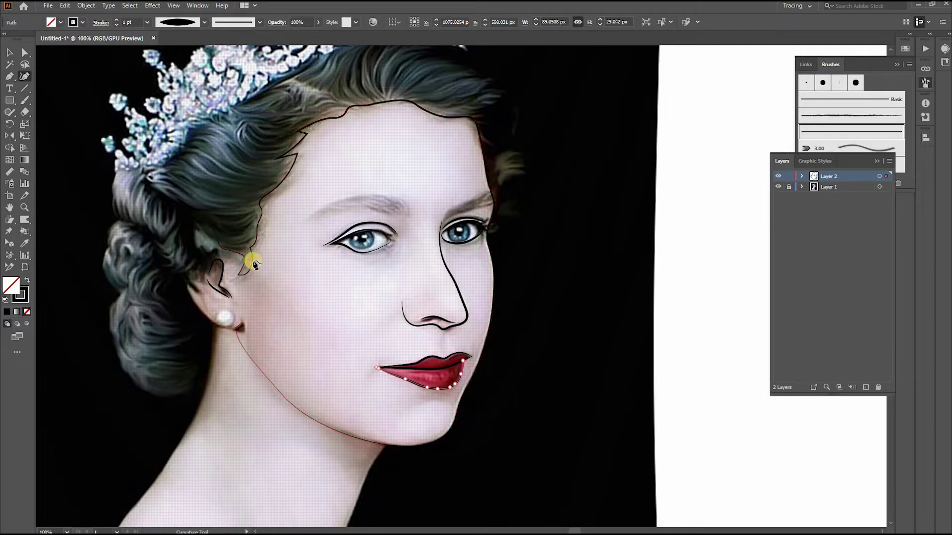
key("l")
scroll(222, 321, "up", 2)
left_click_drag(210, 297, 244, 331)
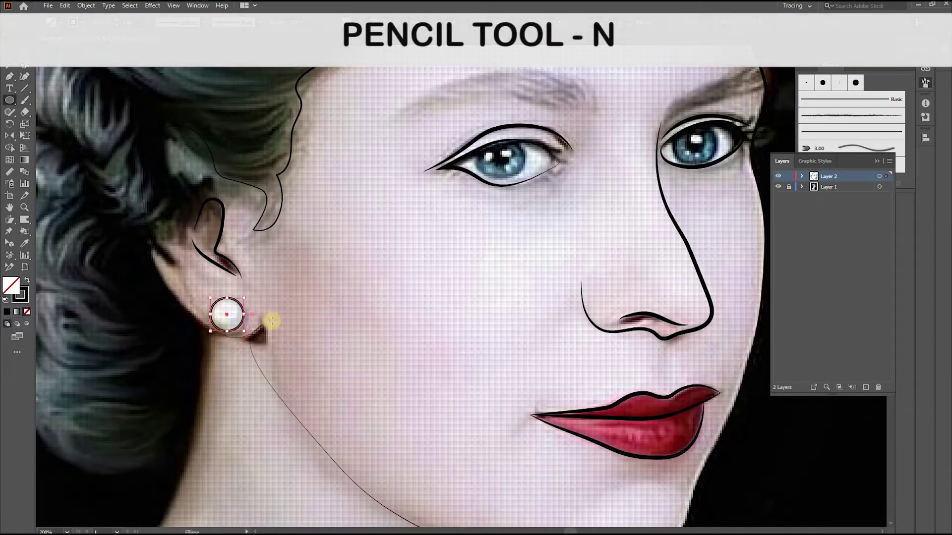
key("v")
left_click(481, 293)
Swap the black color to the fill and draw both eyebrows as solid shapes without a stroke using the Pencil tool
scroll(503, 241, "down", 1)
key("shift+x")
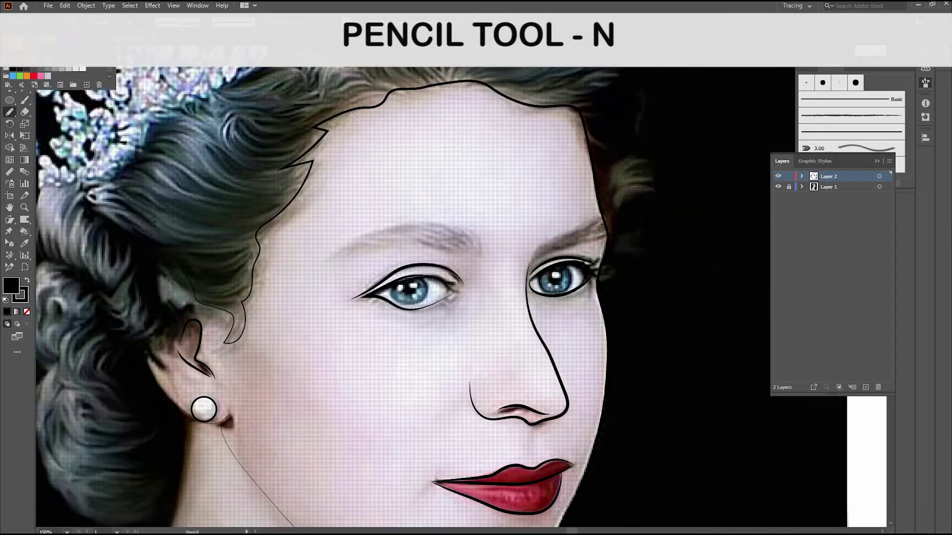
mouse_move(346, 255)
left_mouse_down()
mouse_move(404, 241)
mouse_move(482, 246)
left_mouse_up()
mouse_move(579, 230)
left_mouse_down()
mouse_move(607, 234)
mouse_move(531, 262)
left_mouse_up()
Smooth the near eyebrow with the Curvature tool, rounding its inner end and deleting the extra anchor near its tail
key("v")
left_click(479, 244)
key("shift+grave")
scroll(479, 243, "up", 4)
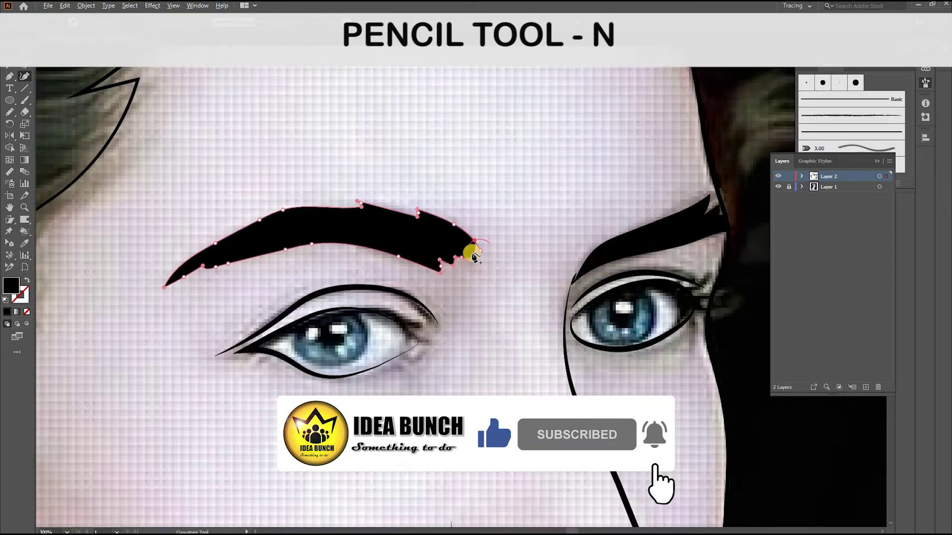
left_click_drag(463, 255, 440, 282)
scroll(464, 266, "down", 1)
left_click(420, 286)
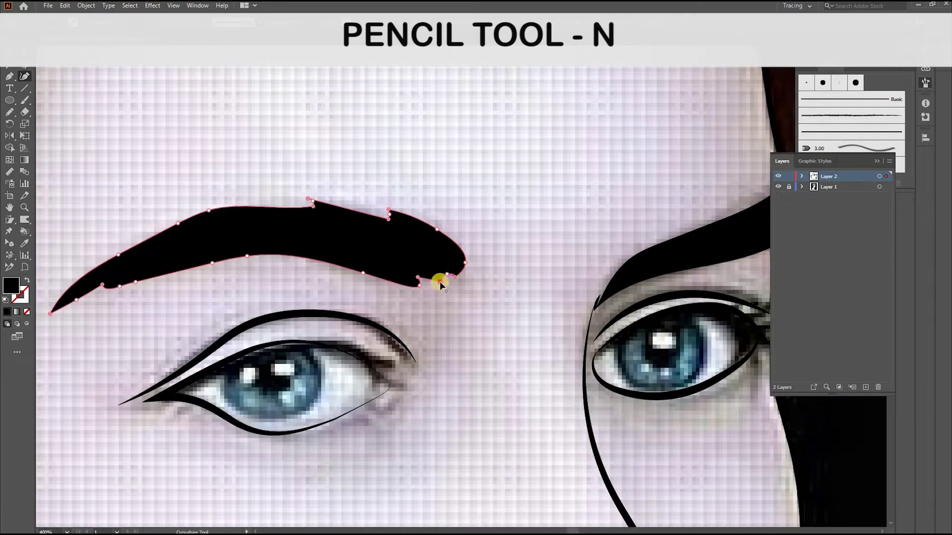
scroll(468, 284, "down", 2)
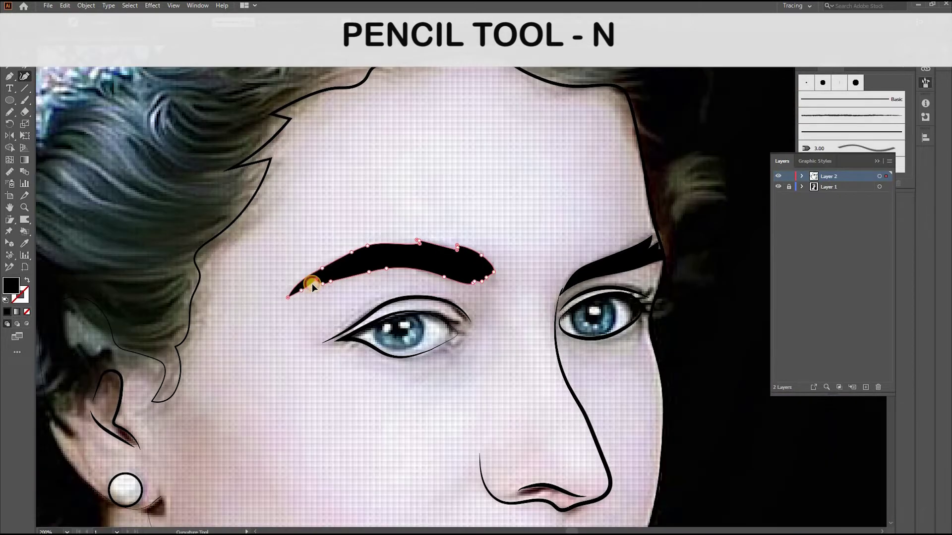
left_click(304, 289)
left_click(322, 284)
key("Delete")
Draw the far eye's upper lash line with flicked lashes and its pupil as filled Pencil shapes
scroll(441, 280, "down", 3)
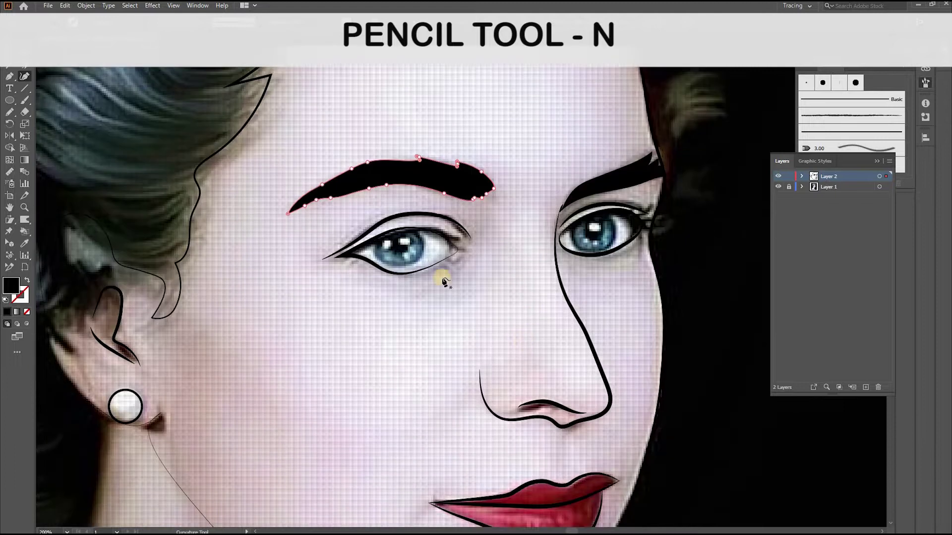
scroll(480, 263, "up", 1)
left_click(21, 107)
mouse_move(615, 213)
left_mouse_down()
mouse_move(427, 257)
mouse_move(570, 252)
left_mouse_up()
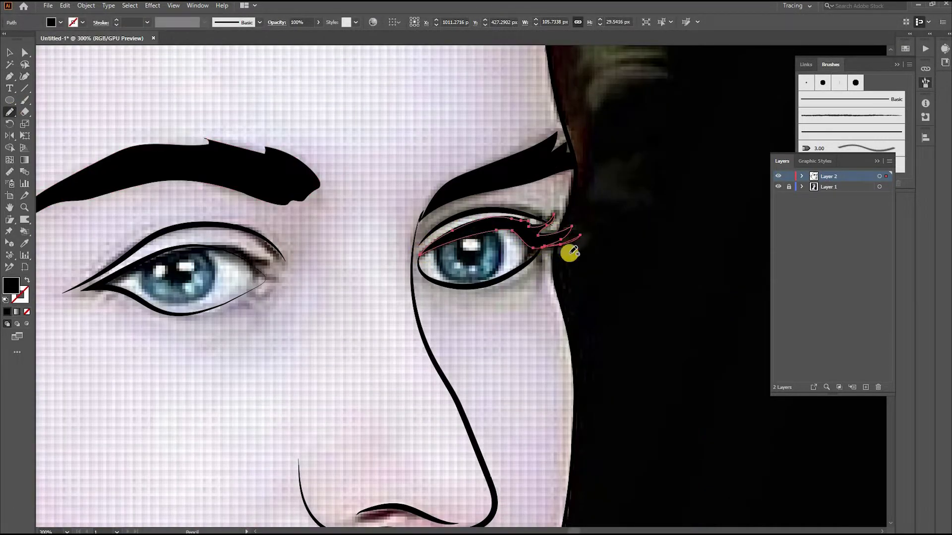
key("ctrl+z")
mouse_move(477, 260)
left_mouse_down()
mouse_move(490, 248)
mouse_move(464, 260)
mouse_move(476, 232)
left_mouse_up()
key("ctrl+shift+a")
key("ctrl+shift+a")
Draw the near eye's thick upper lash line and its pupil around the light reflections as filled Pencil shapes
mouse_move(102, 290)
left_mouse_down()
mouse_move(144, 272)
mouse_move(98, 286)
left_mouse_up()
key("ctrl+shift+a")
left_click_drag(151, 264, 199, 265)
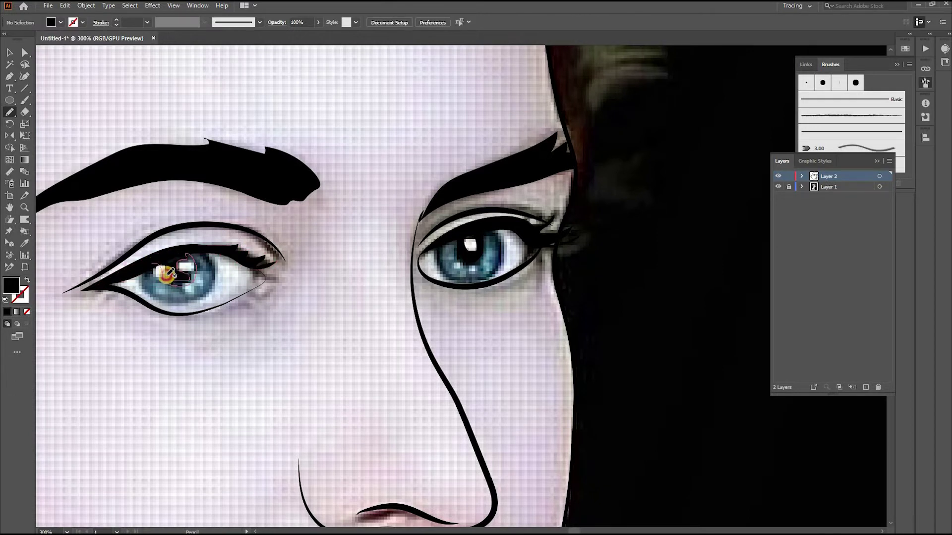
left_click_drag(152, 263, 163, 257)
Draw a solid black nostril shape beneath the nostril line with the Pencil tool
scroll(386, 427, "down", 3)
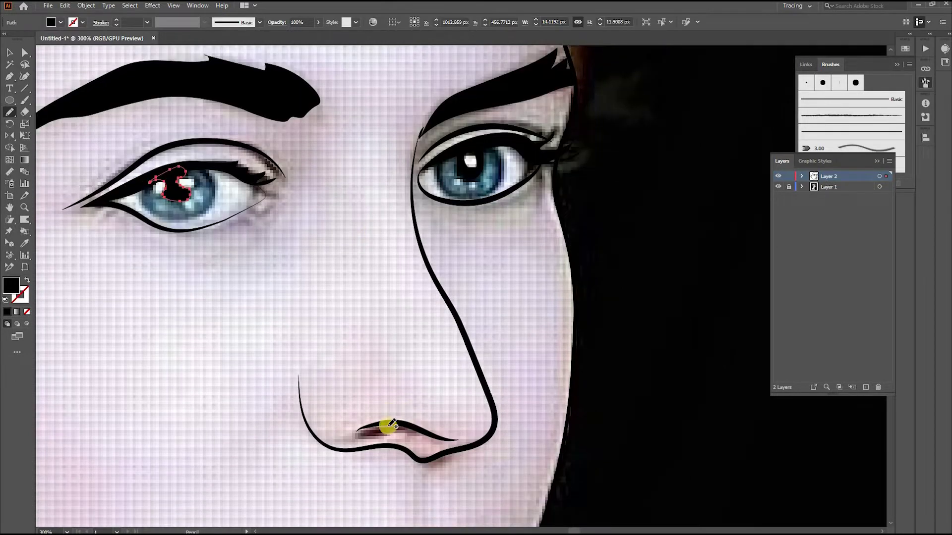
key("ctrl+shift+a")
mouse_move(387, 427)
left_mouse_down()
mouse_move(378, 436)
mouse_move(418, 430)
left_mouse_up()
Unlock Layer 1 and lower the reference photo's opacity so the traced lines stand out
scroll(516, 436, "down", 2)
scroll(223, 372, "down", 3)
left_click_drag(542, 101, 605, 268)
scroll(605, 268, "down", 1)
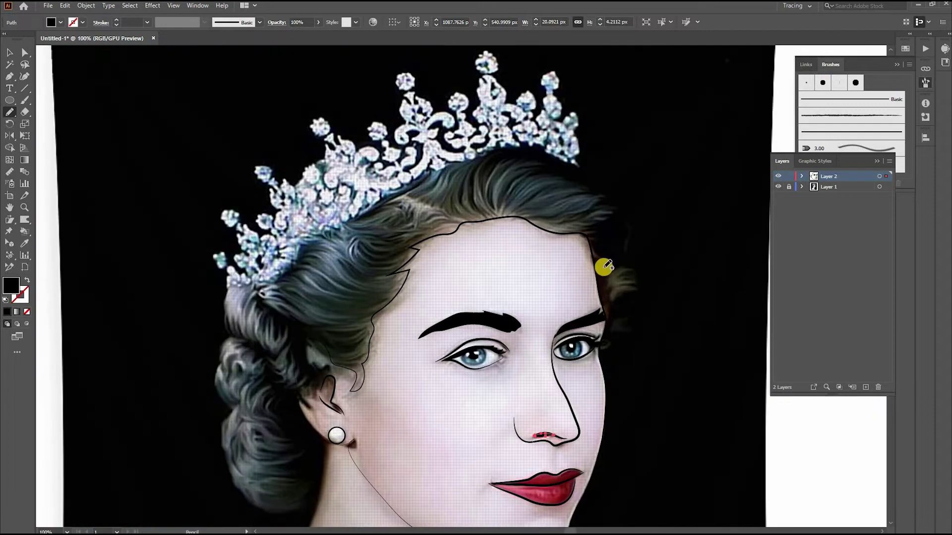
left_click(828, 187)
left_click(789, 186)
key("v")
left_click(331, 55)
left_click(397, 22)
left_click_drag(401, 35, 380, 35)
Hide Layer 1 to check the line art on its own, and show it again
left_click(778, 187)
scroll(693, 291, "down", 2)
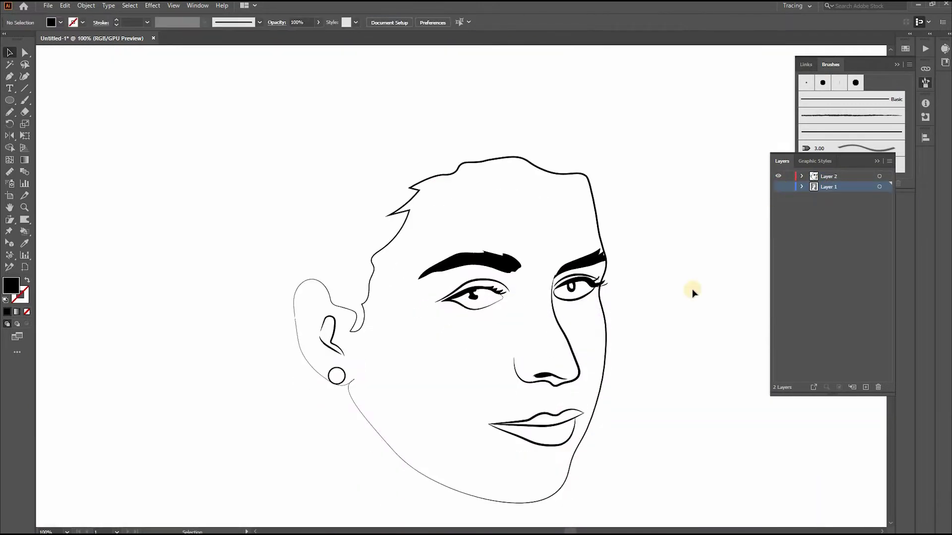
left_click(778, 187)
scroll(475, 199, "up", 1)
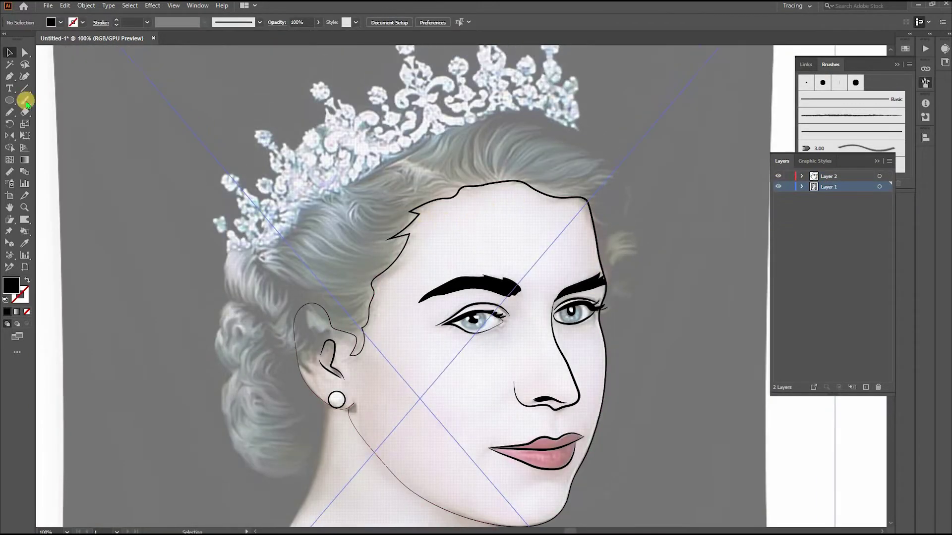
Add a new layer above Layer 2 and draw the whole hair mass around the face and ear as a solid black Pencil shape
left_click(10, 112)
left_click(828, 176)
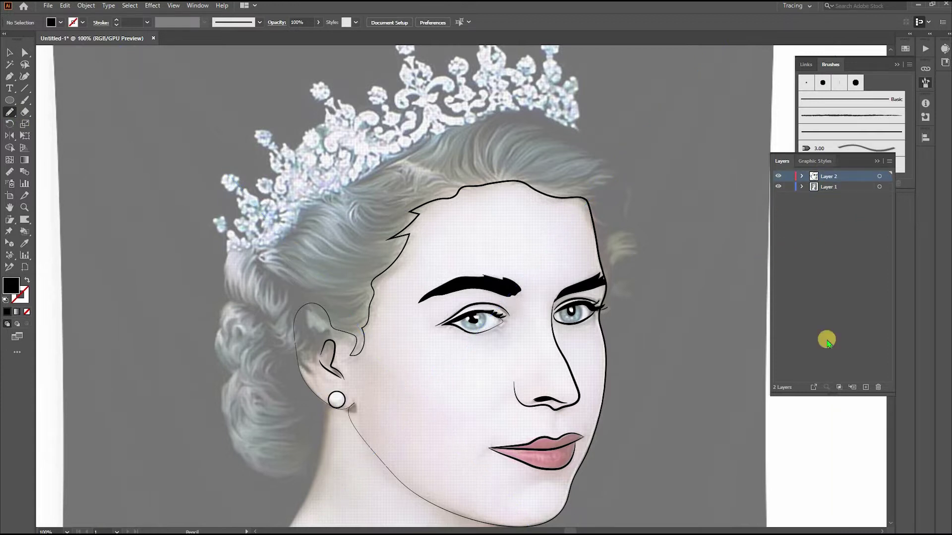
mouse_move(214, 352)
left_mouse_down()
mouse_move(233, 253)
mouse_move(425, 139)
left_mouse_up()
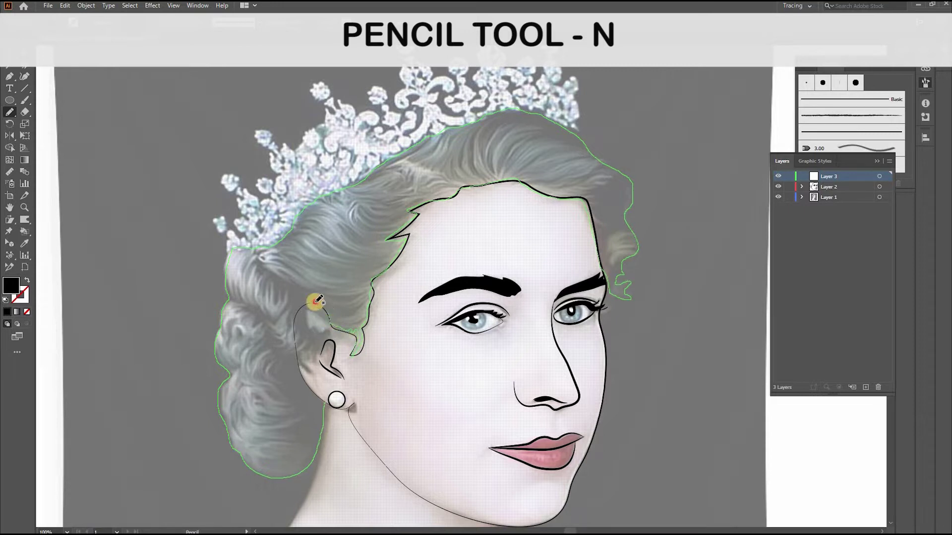
left_click_drag(324, 400, 324, 399)
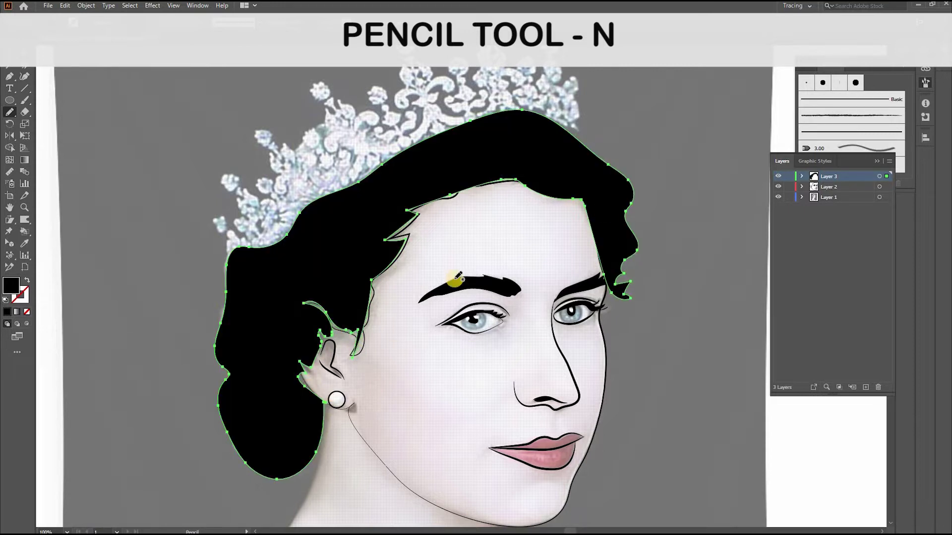
Refit the black hair shape's edge behind and above the ear with the Curvature tool, removing surplus anchor points
key("shift+grave")
scroll(327, 404, "up", 4)
key("Delete")
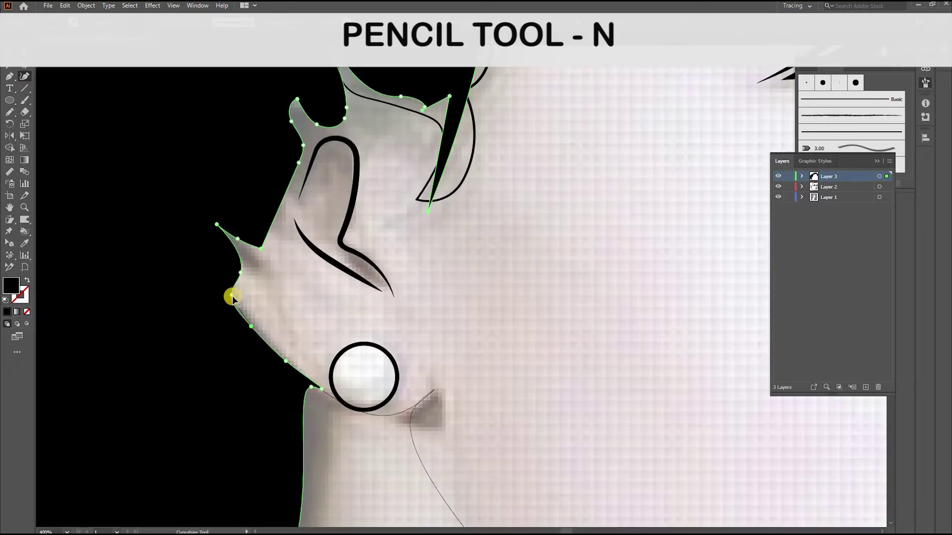
scroll(223, 277, "up", 1)
scroll(298, 218, "up", 2)
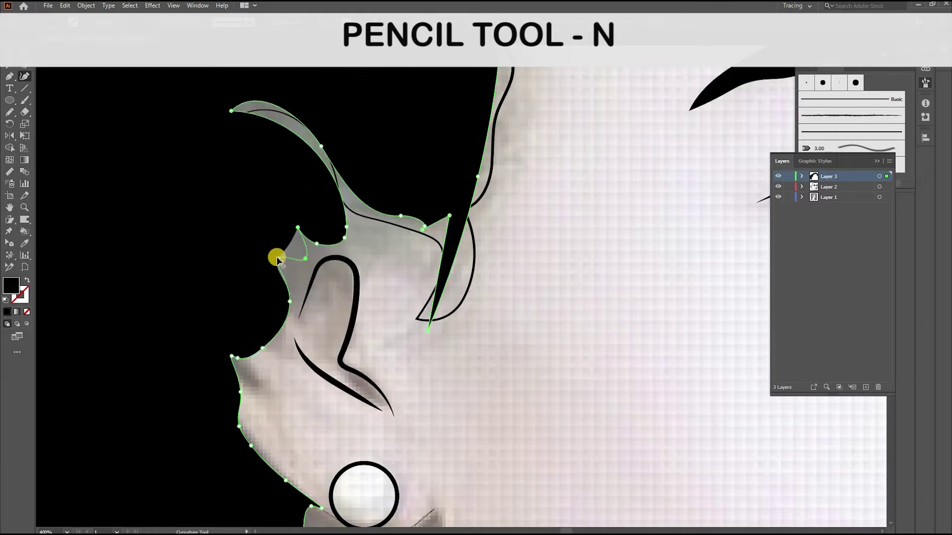
scroll(262, 213, "up", 3)
left_click(575, 252)
left_click_drag(352, 307, 444, 348)
Restore the reference photo's opacity to 100% and delete a surplus anchor point from the hair shape on Layer 3
left_click(318, 22)
left_click(829, 176)
left_click(9, 52)
left_click(148, 149)
key("Delete")
Reshape the curled lock of hair in front of the ear to follow its traced outline, ending in a sharp corner
left_click_drag(427, 427, 442, 413)
left_click_drag(444, 349, 437, 346)
left_click(375, 314)
left_click(473, 365)
left_click_drag(475, 310, 465, 304)
left_click(472, 330)
double_click(465, 305)
Adjust the hair shape's anchor points along the near temple, from the curled lock up to the next bend
left_click_drag(478, 272, 485, 292)
left_click(494, 249)
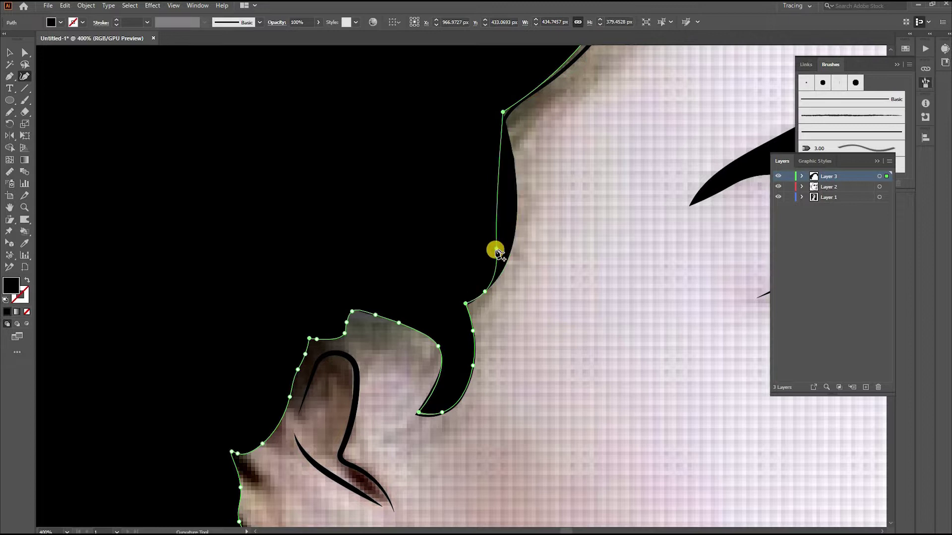
left_click_drag(495, 206, 492, 218)
left_click_drag(498, 170, 512, 195)
scroll(512, 172, "up", 1)
left_click(504, 180)
left_click_drag(502, 148, 508, 149)
scroll(626, 223, "up", 16)
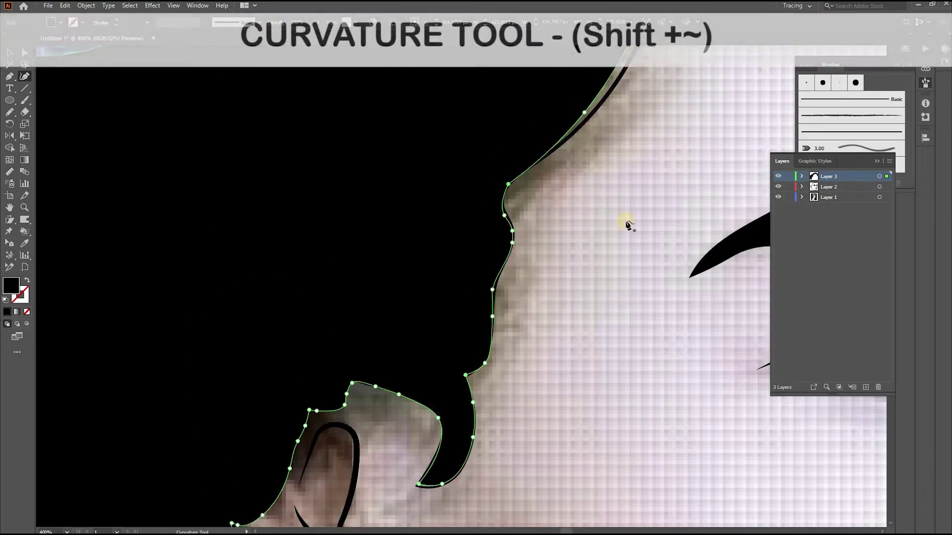
Pull the hair edge and its pointed locks above the near temple onto the traced hairline
left_click_drag(584, 269, 593, 265)
left_click_drag(642, 171, 653, 161)
left_click_drag(557, 180, 582, 172)
scroll(679, 124, "up", 4)
left_click_drag(695, 124, 689, 126)
scroll(653, 169, "up", 5)
left_click_drag(638, 168, 656, 174)
scroll(656, 174, "up", 5)
Curve the hairline from the pointed locks to the start of the upper forehead, adding anchor points where needed
scroll(656, 173, "right", 20)
left_click(510, 159)
left_click_drag(403, 185, 422, 188)
left_click_drag(509, 159, 506, 173)
left_click(532, 161)
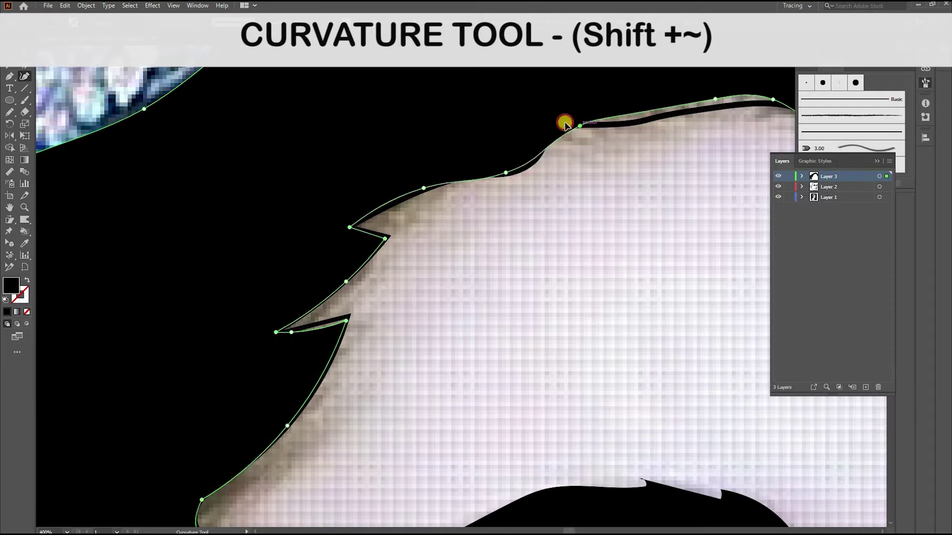
mouse_move(565, 123)
left_mouse_down()
mouse_move(572, 119)
mouse_move(563, 125)
left_mouse_up()
scroll(563, 125, "up", 1)
left_click(396, 212)
Align the hair edge across the top of the forehead with the traced hairline
scroll(367, 242, "up", 4)
scroll(367, 242, "right", 20)
left_click(371, 180)
left_click_drag(320, 180, 324, 183)
left_click_drag(455, 157, 515, 161)
scroll(355, 129, "right", 8)
left_click_drag(270, 148, 333, 178)
Shape the hairline's far corner and the edge running down the far temple toward the eyebrow
scroll(334, 178, "down", 1)
left_click_drag(495, 170, 543, 151)
mouse_move(459, 165)
left_mouse_down()
mouse_move(466, 147)
mouse_move(463, 158)
left_mouse_up()
left_click_drag(544, 151, 513, 175)
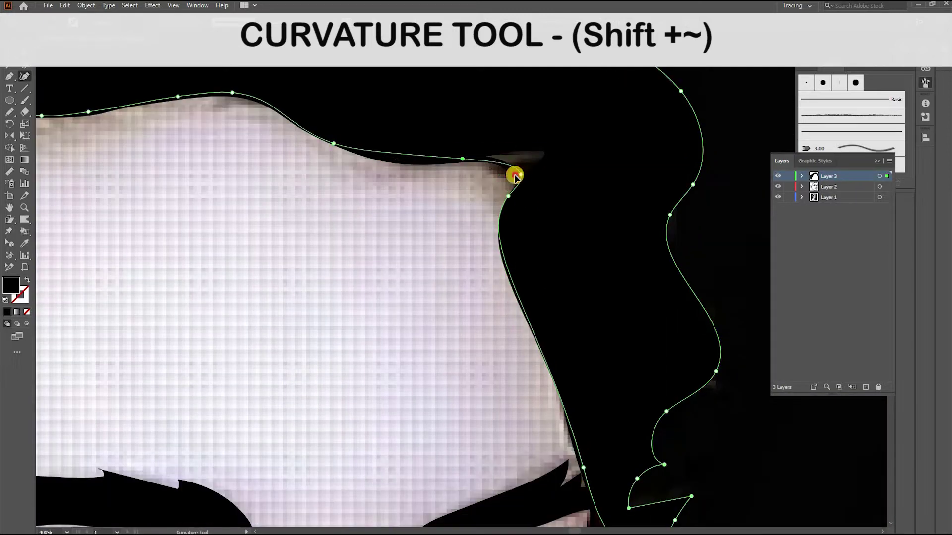
left_click_drag(403, 156, 403, 162)
left_click_drag(513, 261, 540, 248)
left_click_drag(508, 196, 524, 201)
left_click_drag(540, 249, 536, 260)
left_click(559, 380)
left_click_drag(558, 381, 555, 392)
left_click_drag(583, 467, 579, 471)
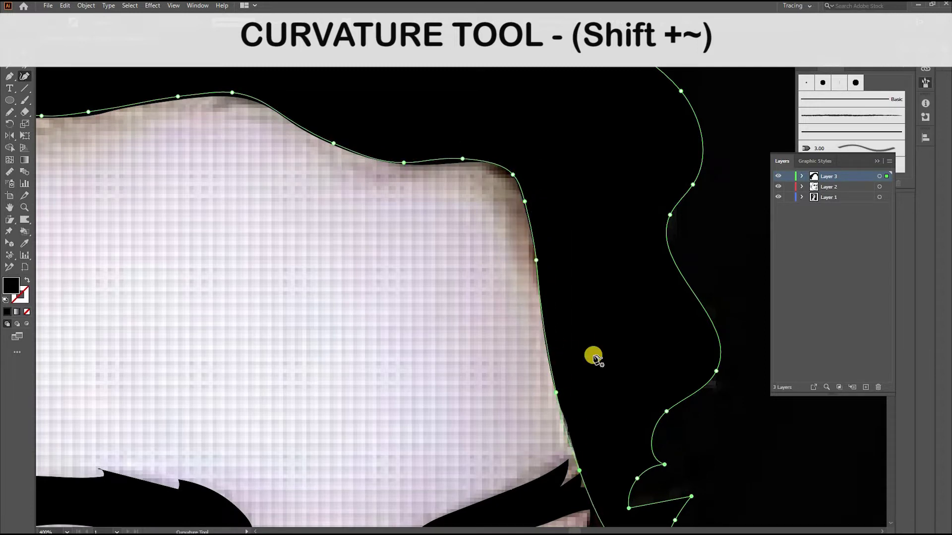
Rework the loose hair tips beside the far eyebrow by deleting a surplus point and repositioning the remaining anchors
scroll(592, 356, "down", 5)
left_click(628, 305)
key("Delete")
left_click_drag(665, 261, 680, 241)
left_click(668, 265)
left_click_drag(690, 293, 711, 267)
left_click_drag(672, 276, 684, 314)
left_click_drag(663, 344, 649, 306)
left_click_drag(679, 348, 657, 338)
scroll(491, 299, "up", 4)
scroll(491, 298, "down", 4)
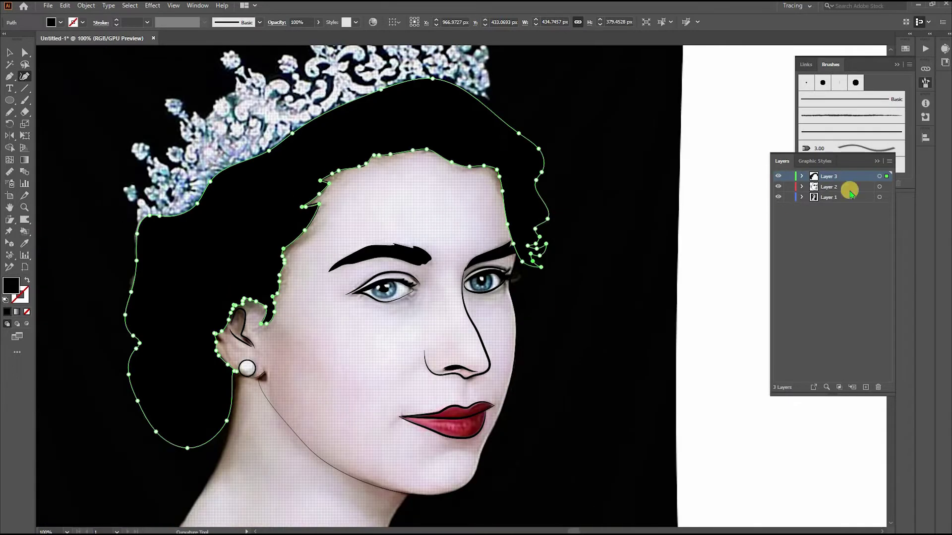
Hide Layer 1 and deselect the hair to review the refined shape, and show the photo again
left_click(778, 198)
left_click(708, 260, "ctrl")
scroll(709, 260, "down", 2)
scroll(730, 257, "up", 1)
left_click(778, 197)
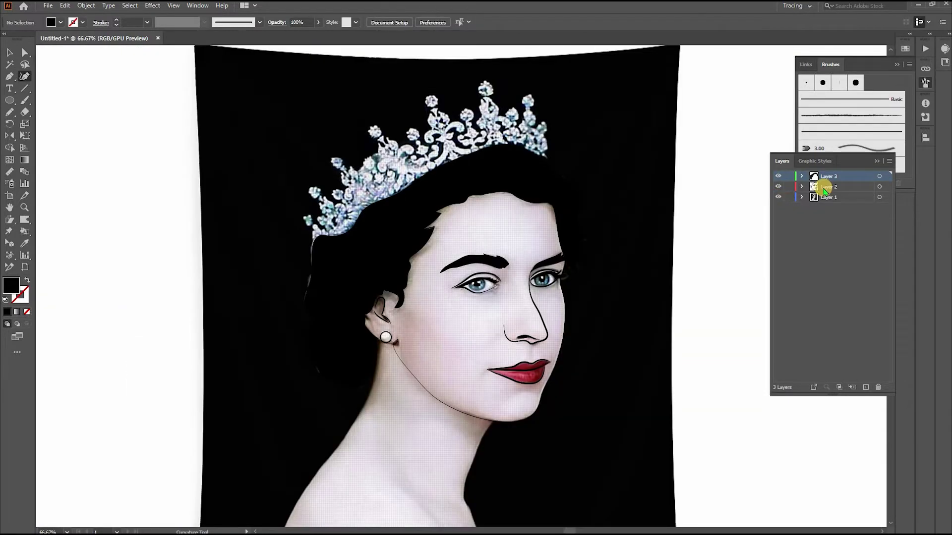
On Layer 2, set up the Paintbrush with no fill, a 1 pt black stroke and a tapered width profile, and test it
left_click(817, 187)
scroll(599, 308, "down", 3)
key("b")
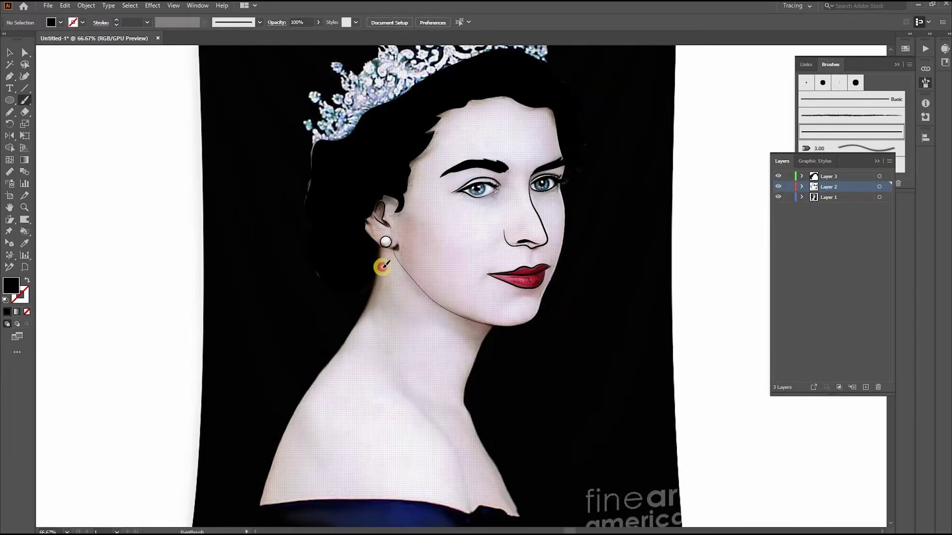
left_click(116, 20)
left_click(204, 23)
left_click(178, 48)
left_click_drag(64, 162, 102, 318)
key("ctrl+z")
left_click(60, 23)
left_click(52, 36)
left_click_drag(92, 214, 94, 267)
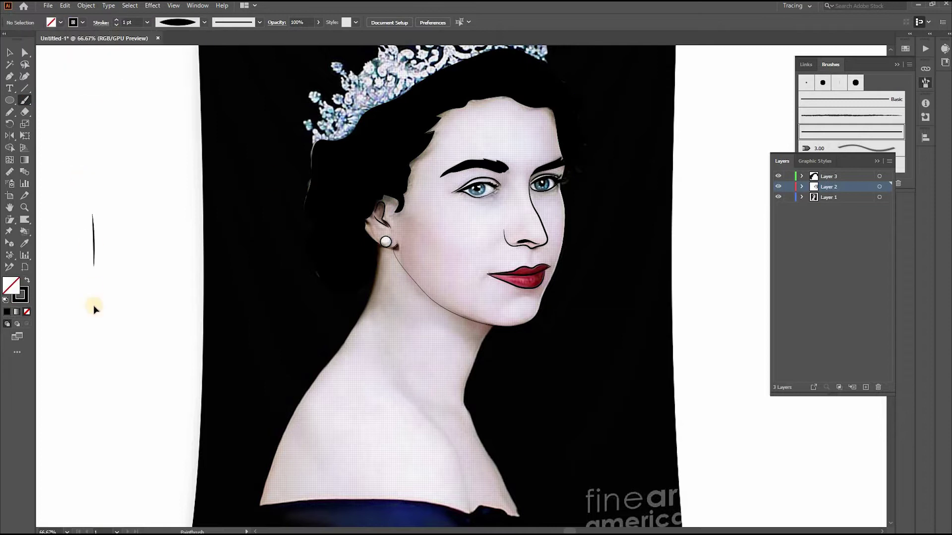
Undo the test stroke, draw the neck and shoulders as one Paintbrush outline, and start refining its chest-side edge with the Curvature tool
key("ctrl+z")
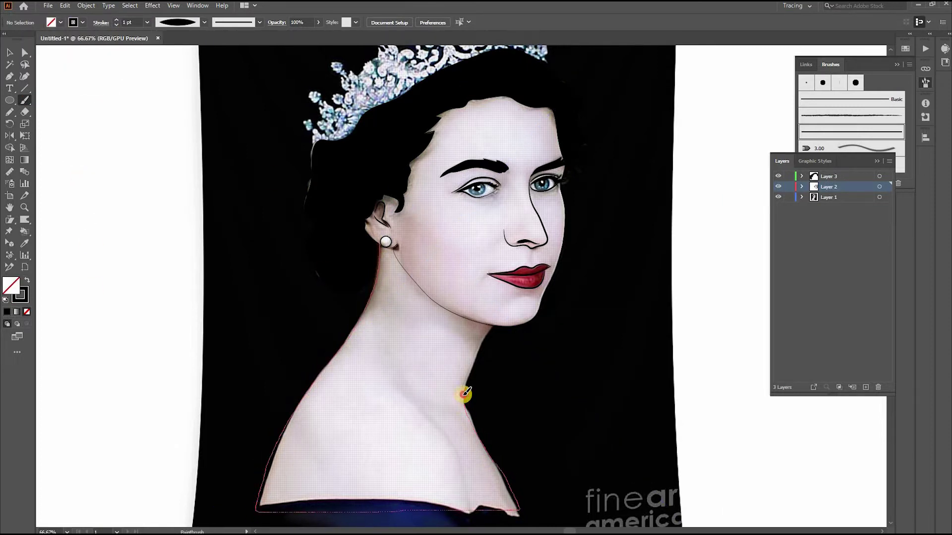
left_click(13, 52)
left_click(317, 378)
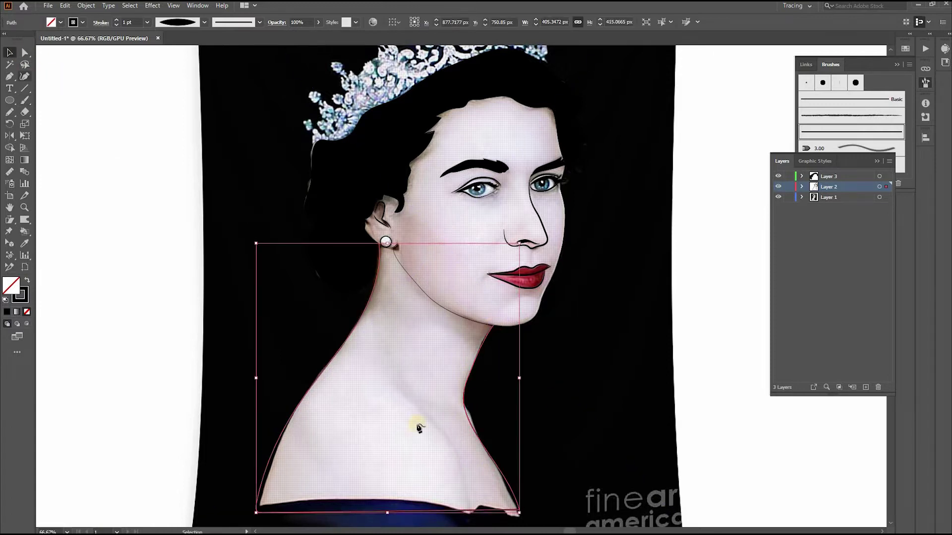
left_click(24, 77)
left_click(474, 420)
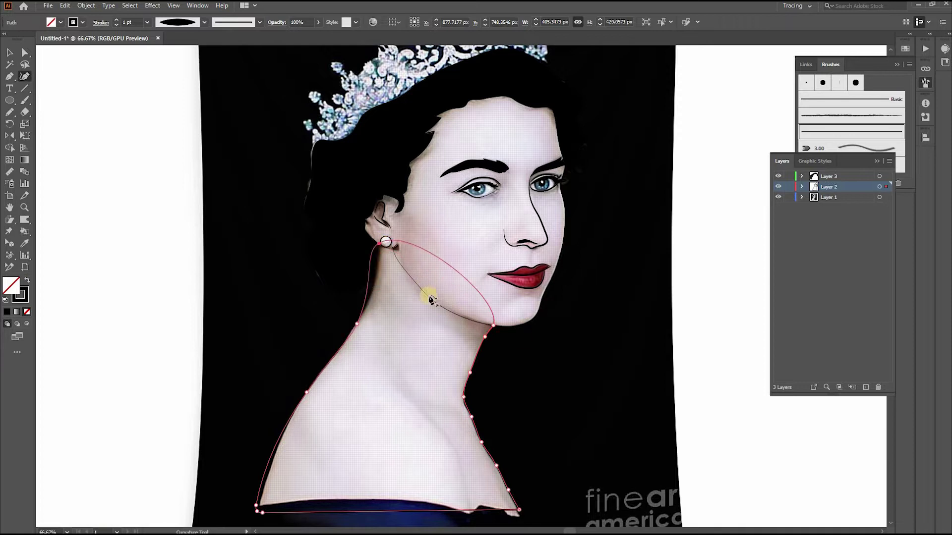
Fit the neck outline along the back of the neck up to the earring
left_click_drag(369, 277, 386, 254)
left_click(379, 260)
scroll(367, 288, "up", 2)
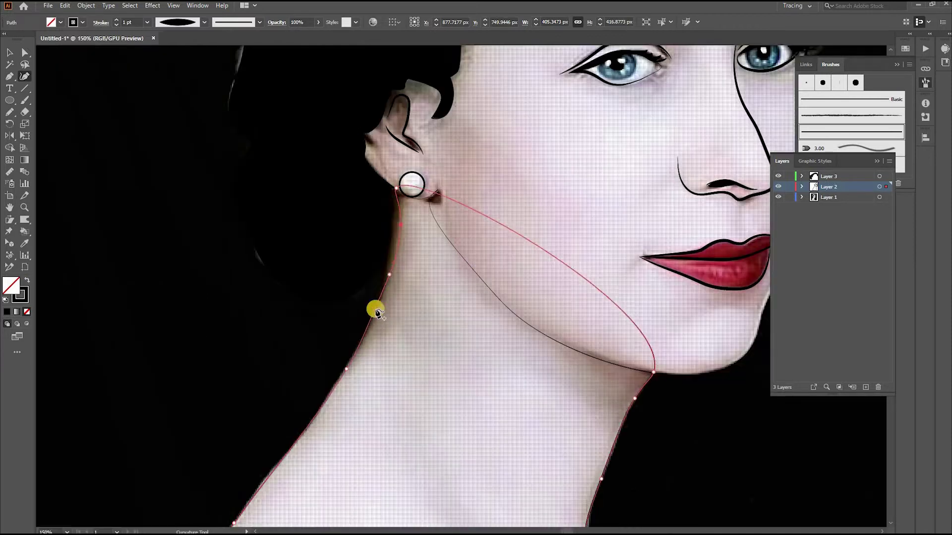
left_click_drag(377, 310, 374, 315)
left_click_drag(389, 273, 394, 263)
left_click(396, 227)
Bend the neck outline's upper edge along the jaw and beneath the earlobe, with sharp corners at both ends of the lobe
left_click_drag(485, 223, 483, 285)
double_click(396, 188)
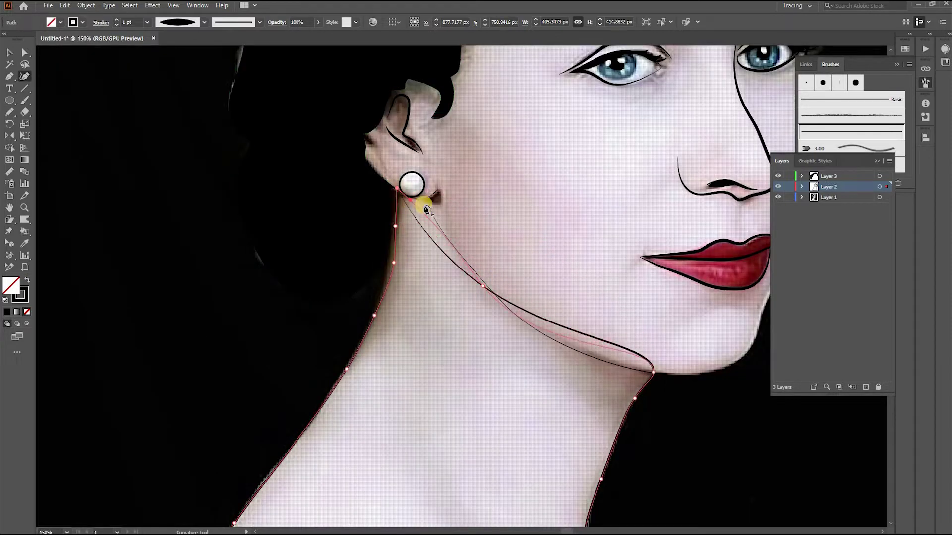
left_click_drag(421, 207, 429, 195)
left_click(412, 196)
left_click(433, 221)
double_click(429, 195)
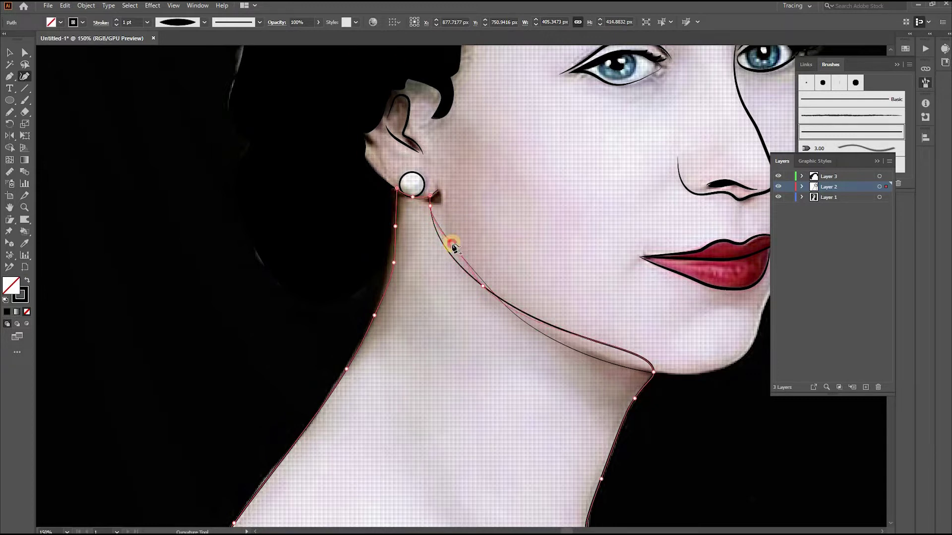
left_click_drag(483, 286, 486, 285)
Adjust the face outline's anchor points along the jaw toward the chin to meet the neck outline
left_click(505, 306)
left_click_drag(529, 327, 523, 312)
left_click(498, 296)
left_click_drag(585, 353, 606, 343)
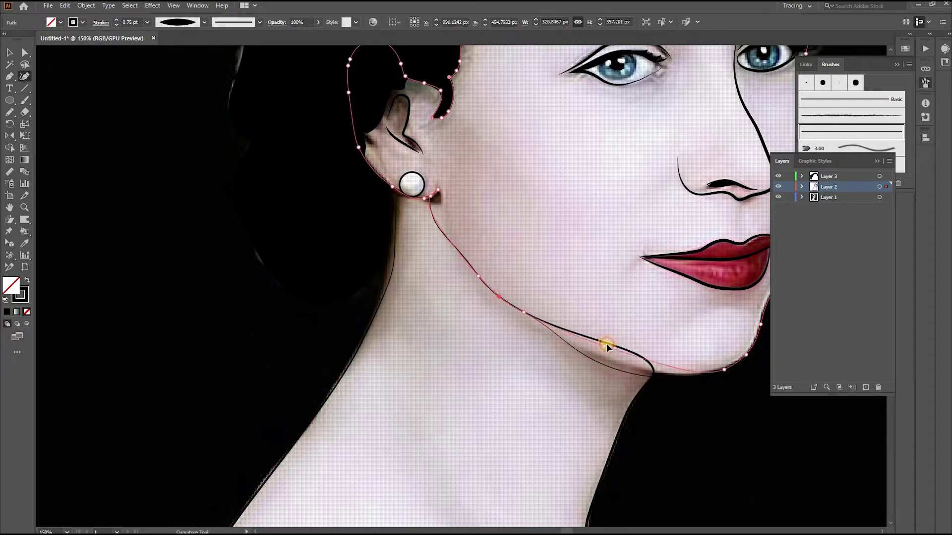
left_click(654, 372)
left_click(684, 375)
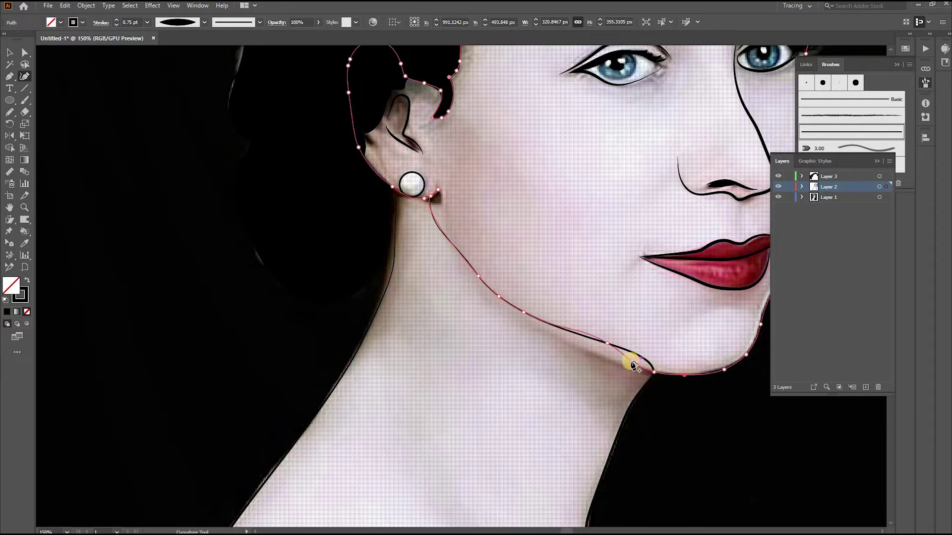
Realign the neck and face outlines so both follow the photo's jawline down to the chin
left_click(395, 225, "ctrl")
mouse_move(622, 351)
left_mouse_down()
mouse_move(639, 365)
mouse_move(608, 354)
left_mouse_up()
left_click(619, 349, "ctrl")
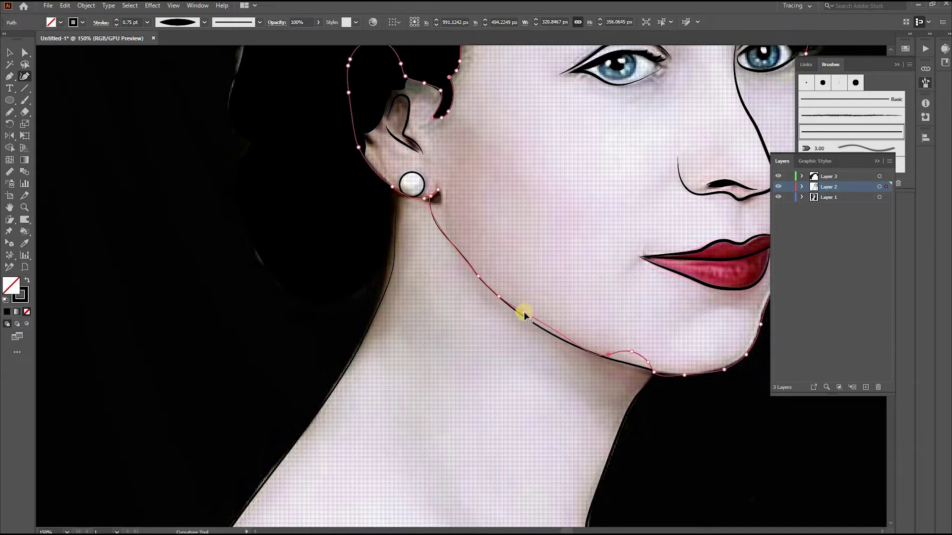
left_click_drag(524, 313, 532, 323)
left_click_drag(608, 354, 595, 353)
left_click_drag(631, 352, 633, 365)
left_click_drag(648, 362, 654, 372)
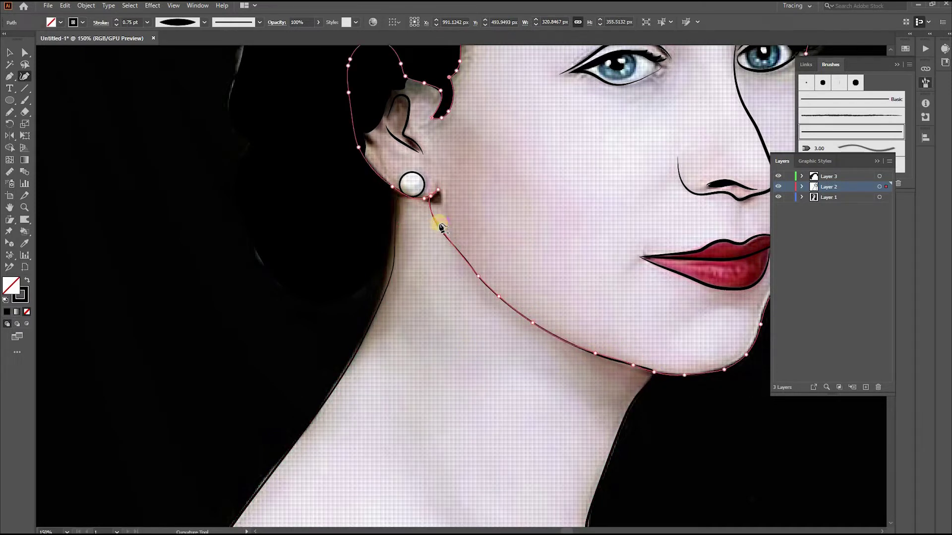
Match the neck and face outlines around the earlobe tip and along the upper jaw
mouse_move(431, 213)
left_mouse_down()
mouse_move(435, 200)
mouse_move(440, 206)
left_mouse_up()
left_click(438, 195, "ctrl")
scroll(441, 207, "up", 4)
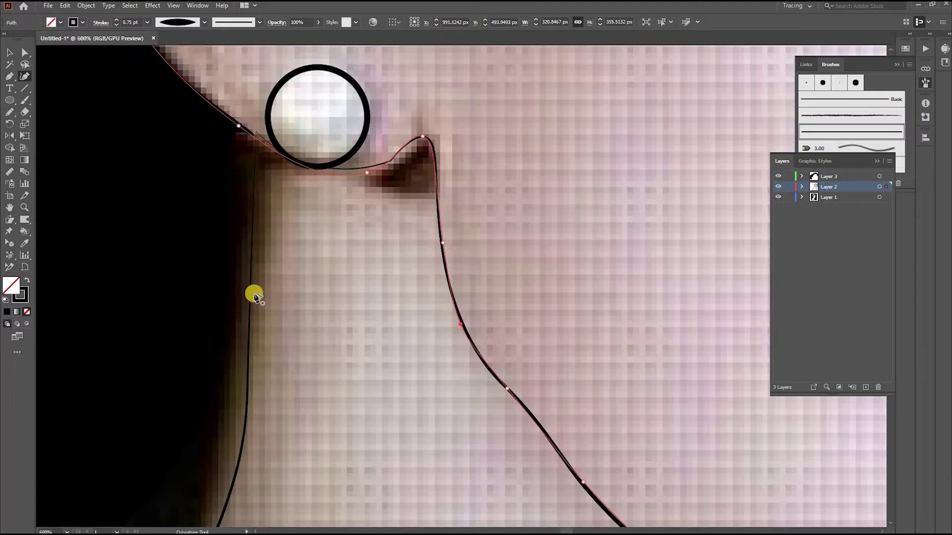
left_click(321, 170)
left_click(367, 171)
left_click_drag(390, 161, 395, 157)
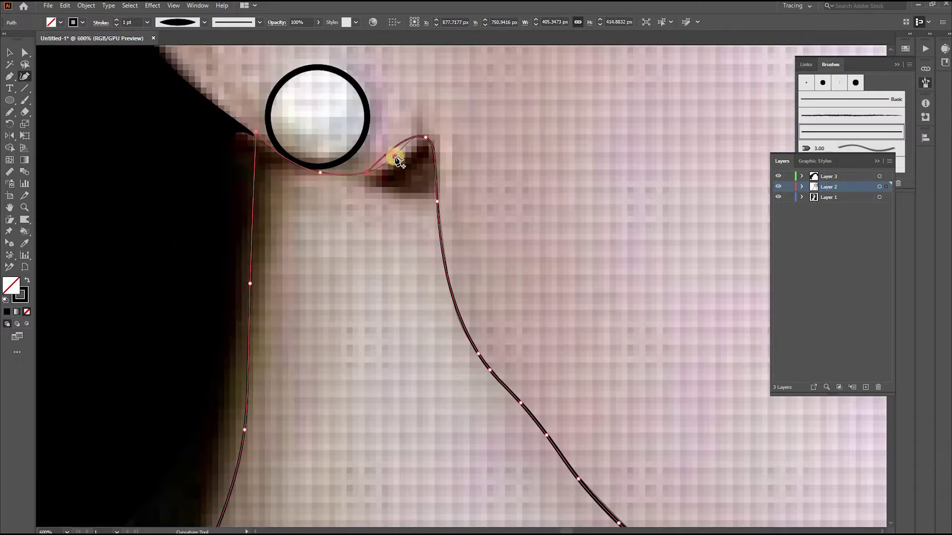
left_click(420, 139)
left_click(433, 157)
left_click(441, 215, "ctrl")
left_click(440, 243)
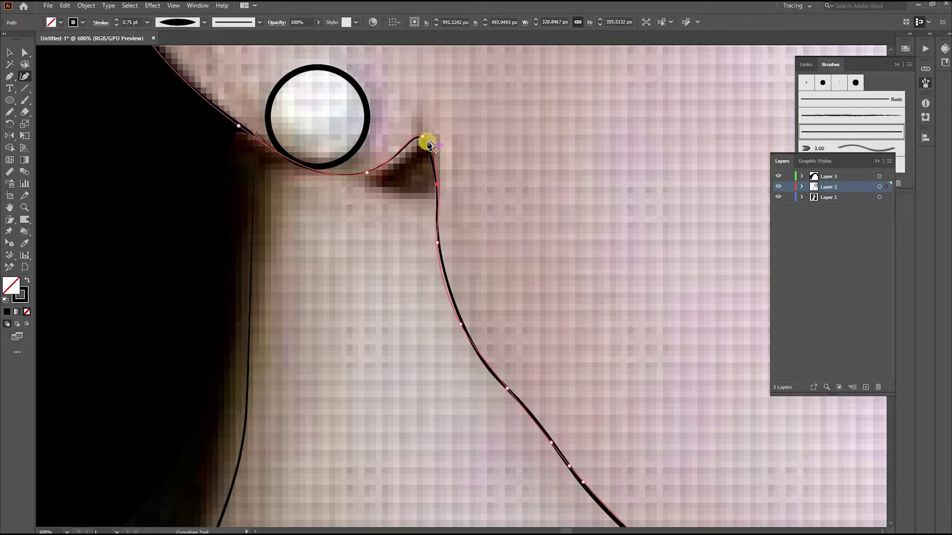
Refine the neck outline's corner at the back of the earlobe and the face outline's curve beneath the earring
left_click(256, 137)
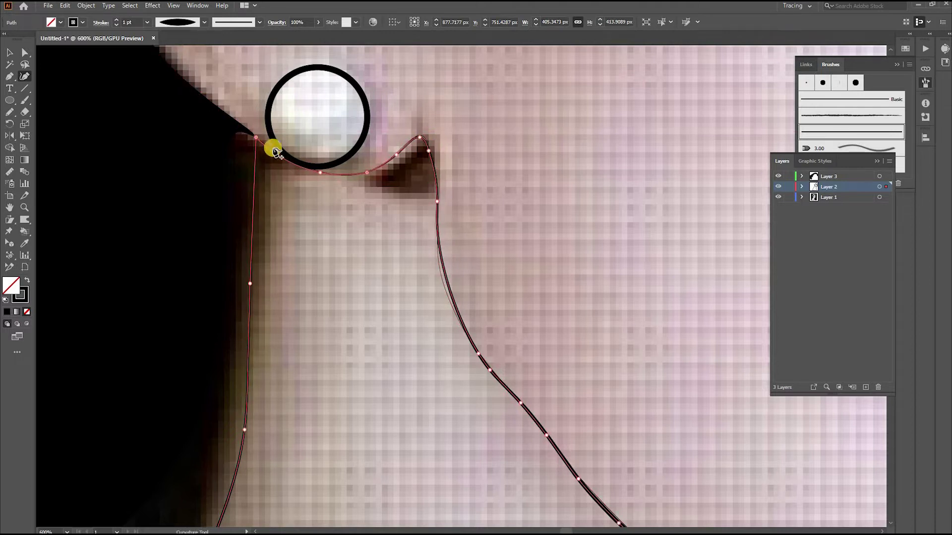
scroll(319, 212, "down", 1)
left_click(306, 182)
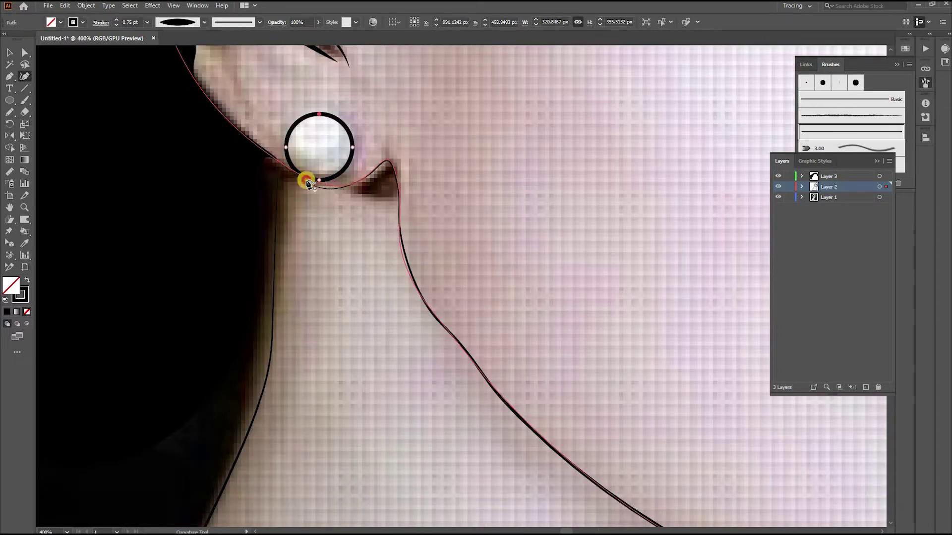
left_click(330, 188)
left_click(326, 188)
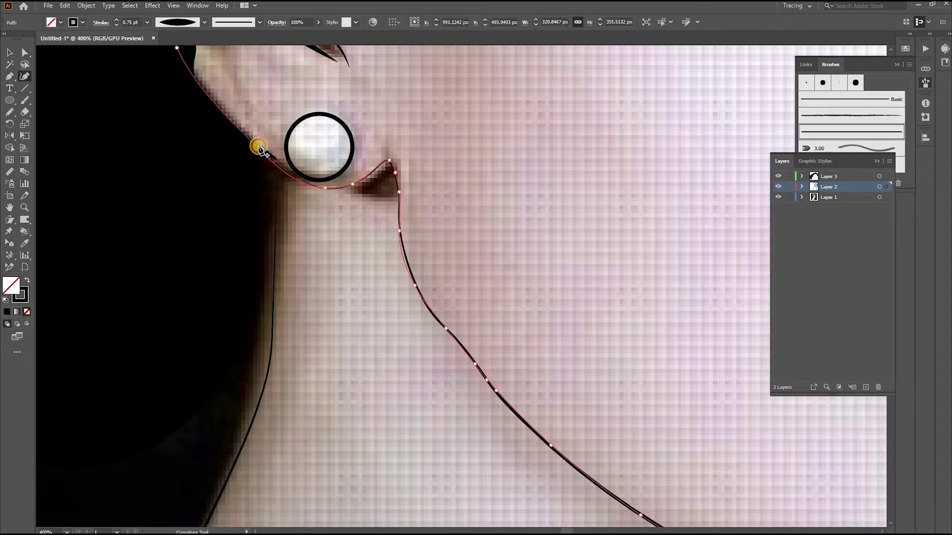
Adjust the face outline behind the ear and delete its surplus anchor points under the hair
scroll(258, 149, "up", 6)
left_click(171, 329)
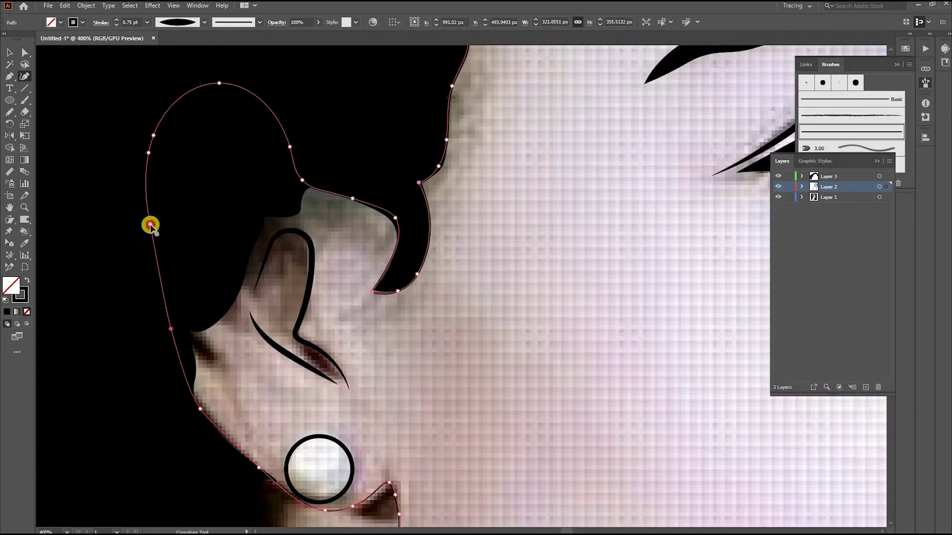
left_click(150, 224)
key("Delete")
left_click(290, 147)
key("Delete")
left_click(219, 83)
key("Delete")
left_click(153, 135)
key("ctrl+0")
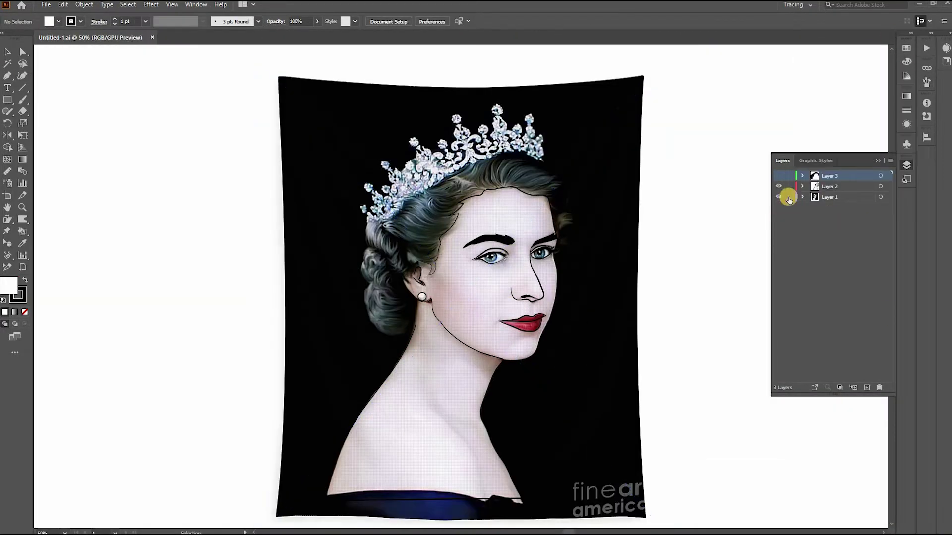
Show the hair on Layer 3, and briefly hide Layer 1 to check the complete line art
left_click(779, 176)
left_click(779, 196)
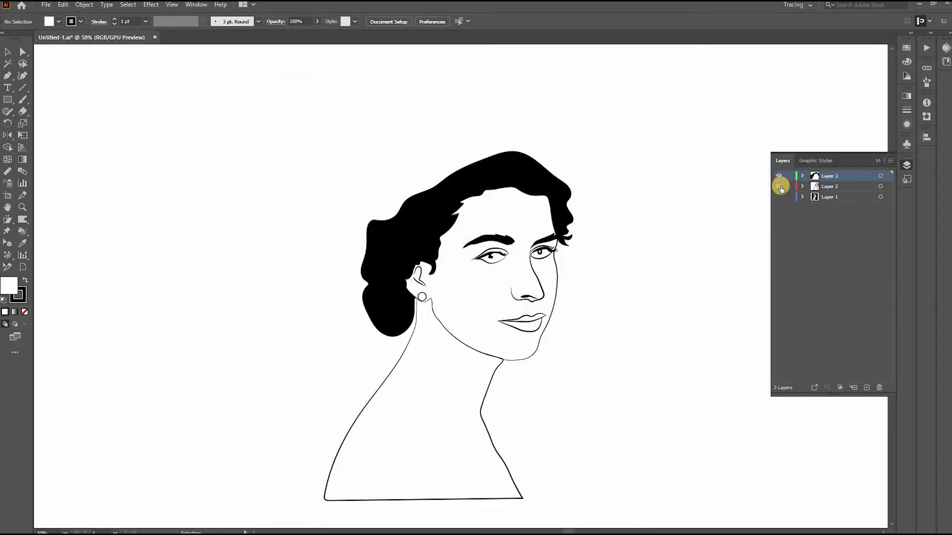
left_click(778, 197)
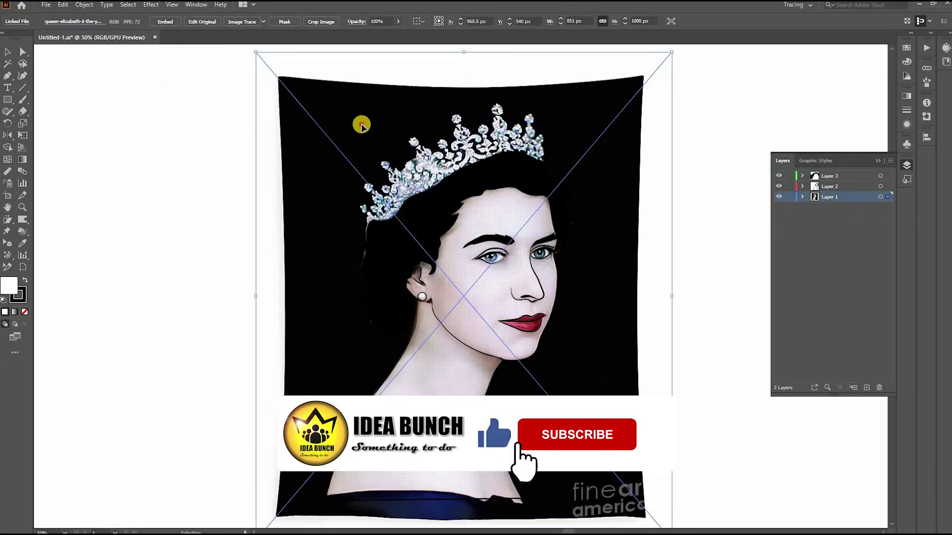
Create a new document and paste a copy of the reference photo into it
left_click(45, 4)
left_click(57, 16)
left_click(690, 412)
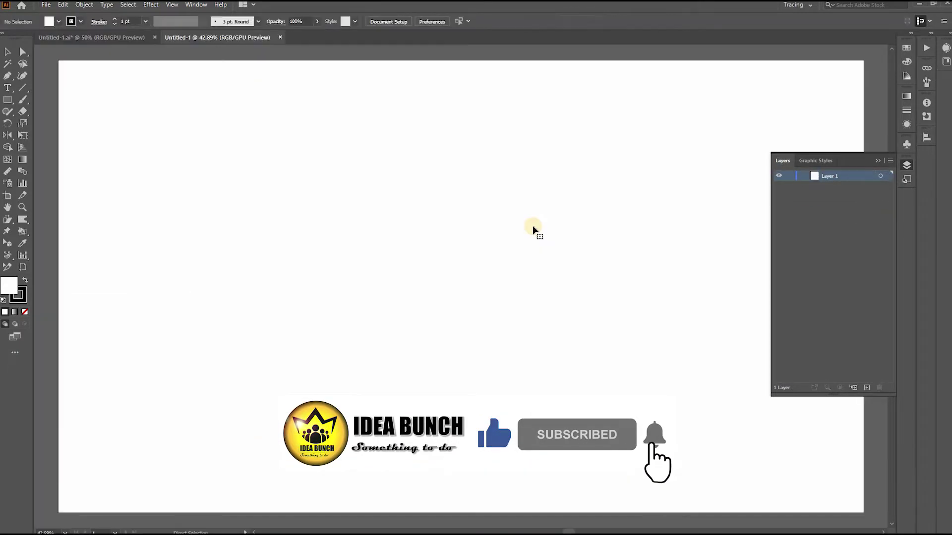
key("ctrl+v")
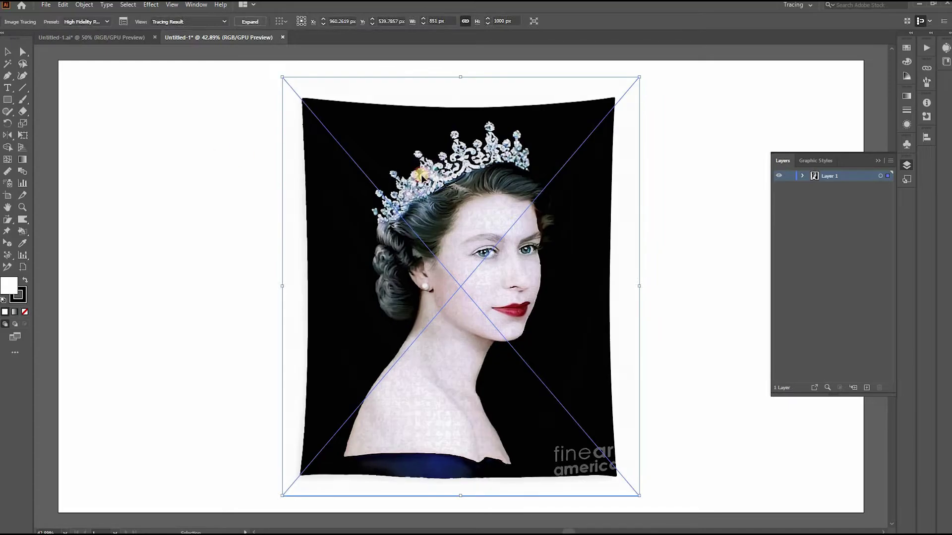
Image Trace the pasted photo with the High Fidelity Photo preset and expand the tracing
left_click(250, 21)
left_click(174, 124)
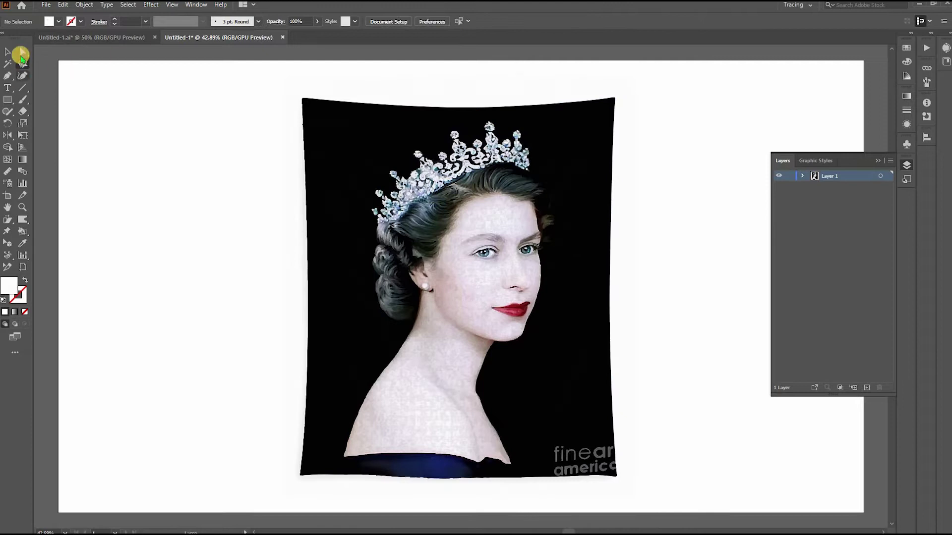
Delete the large black background shape around the woman from the expanded tracing
left_click(21, 55)
left_click(391, 129)
key("Delete")
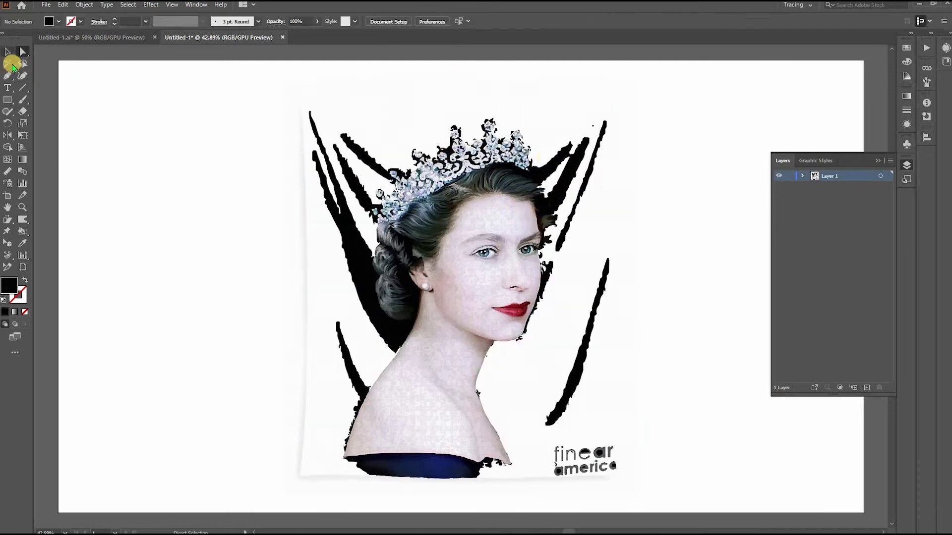
Delete the remaining black and dark shapes around the woman with the Magic Wand tool
left_click(363, 253)
key("Delete")
Select the woman's figure below the tiara and the leftover background with the Lasso tool and delete them, keeping the tiara
key("q")
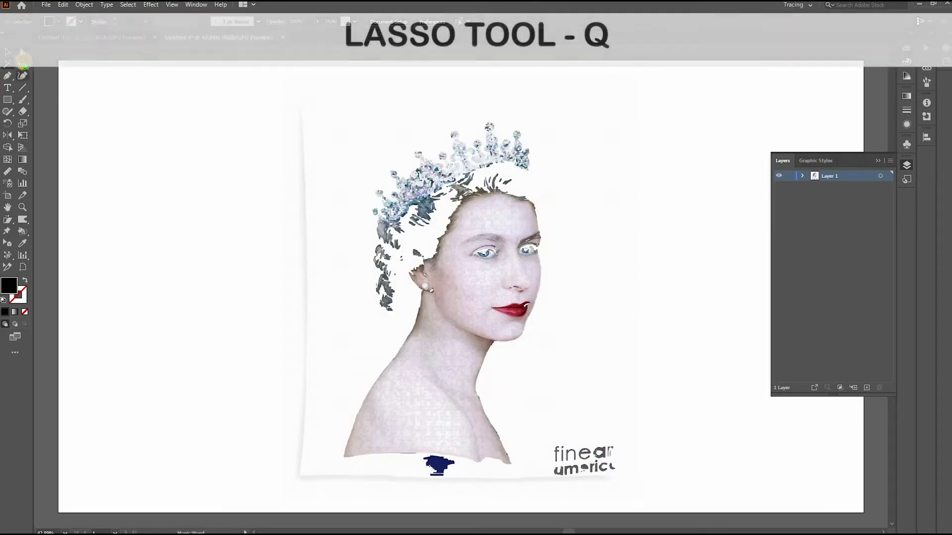
left_click_drag(560, 189, 476, 179)
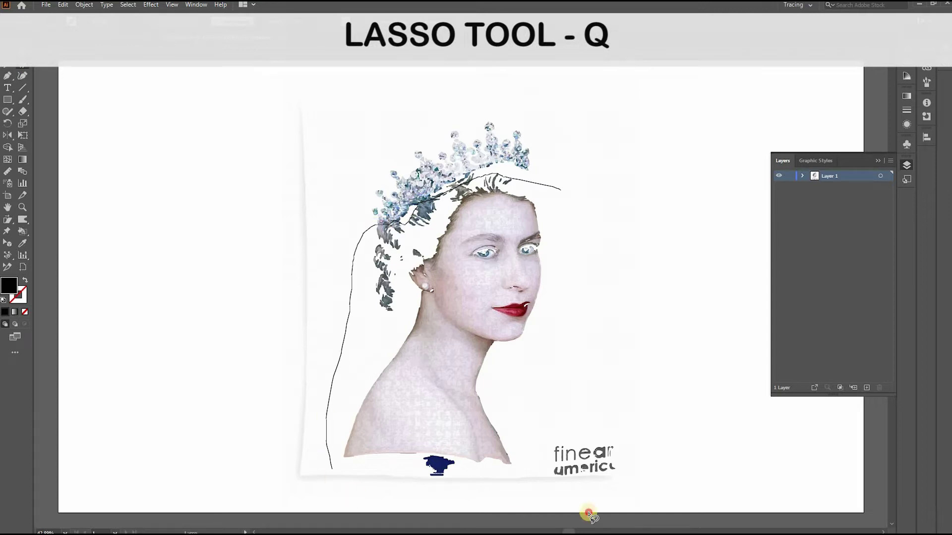
mouse_move(587, 513)
left_mouse_down()
mouse_move(616, 188)
mouse_move(575, 191)
left_mouse_up()
key("Delete")
mouse_move(283, 79)
left_mouse_down()
mouse_move(275, 81)
mouse_move(286, 79)
left_mouse_up()
key("Delete")
Lasso and delete the stray hair fragments along the tiara's lower edge
scroll(429, 122, "up", 1)
mouse_move(539, 171)
left_mouse_down()
mouse_move(248, 163)
mouse_move(383, 184)
left_mouse_up()
scroll(252, 161, "up", 2)
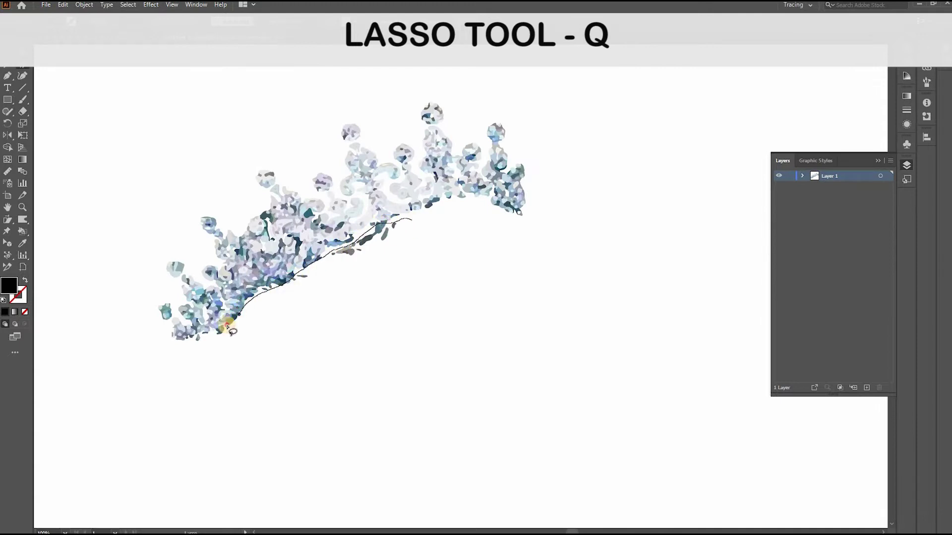
mouse_move(230, 330)
left_mouse_down()
mouse_move(308, 378)
mouse_move(388, 223)
left_mouse_up()
key("Delete")
Try to delete the dark patches inside the tiara with the Magic Wand tool, and undo the deletion
left_click(7, 63)
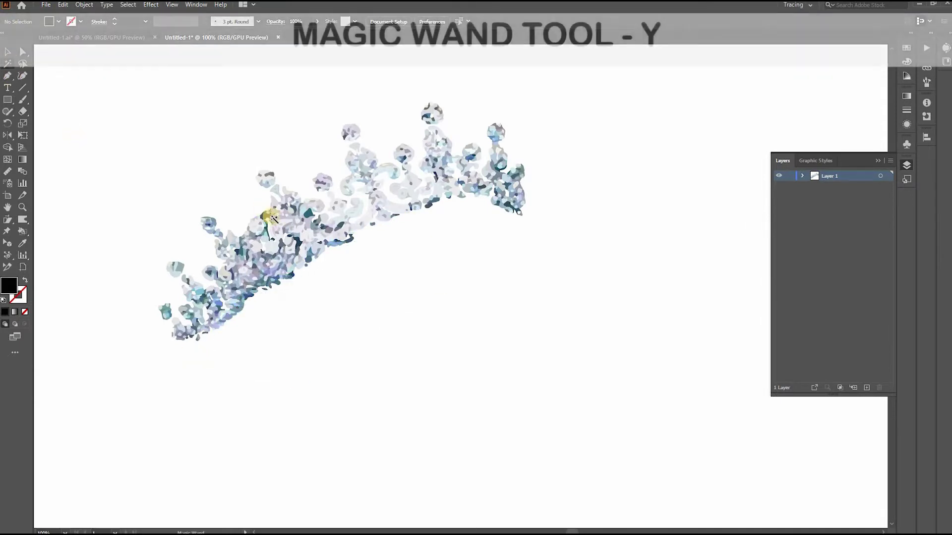
left_click(268, 216)
key("Delete")
left_click(268, 213)
key("Delete")
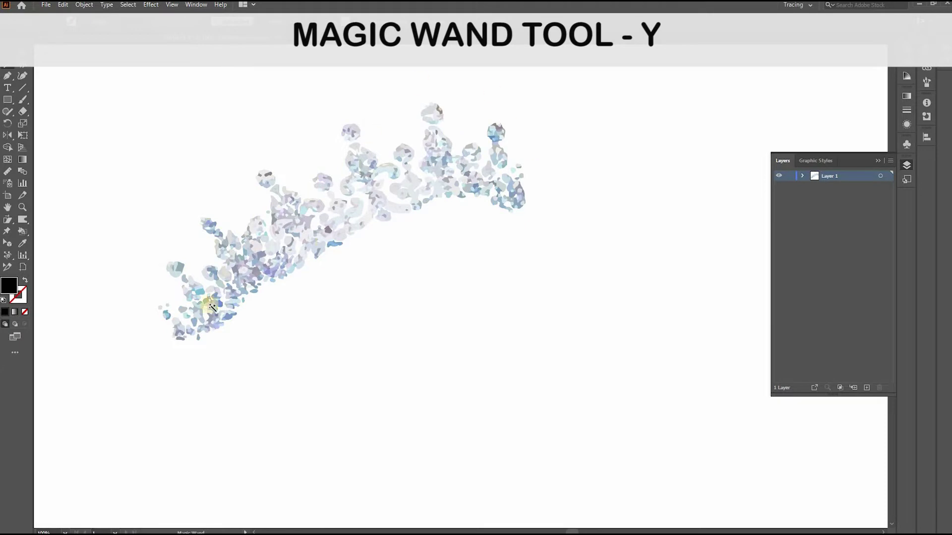
key("ctrl+z")
left_click(443, 277)
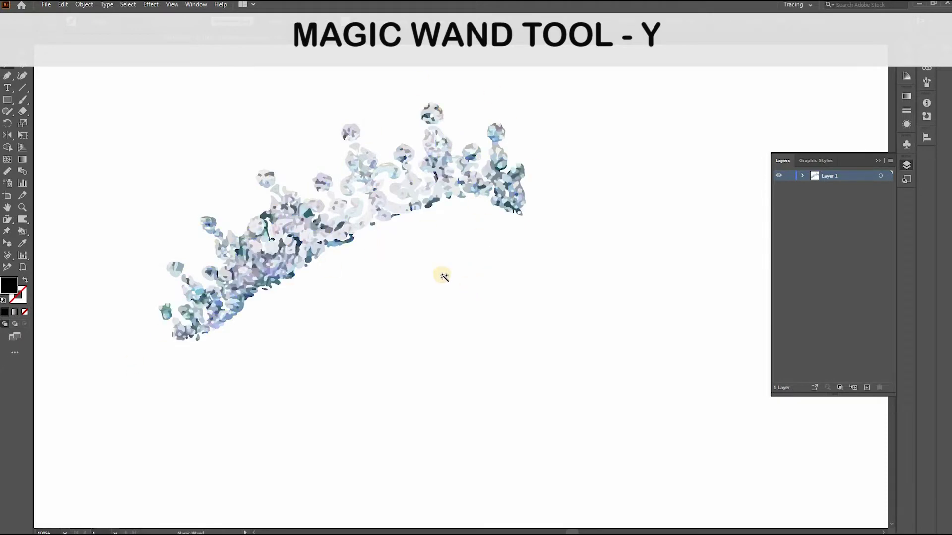
Remove the darkest patches from the tiara with the Magic Wand tool, undoing the deletion that takes too many colours
left_click(352, 240)
key("Delete")
left_click(437, 289)
left_click(337, 243)
key("Delete")
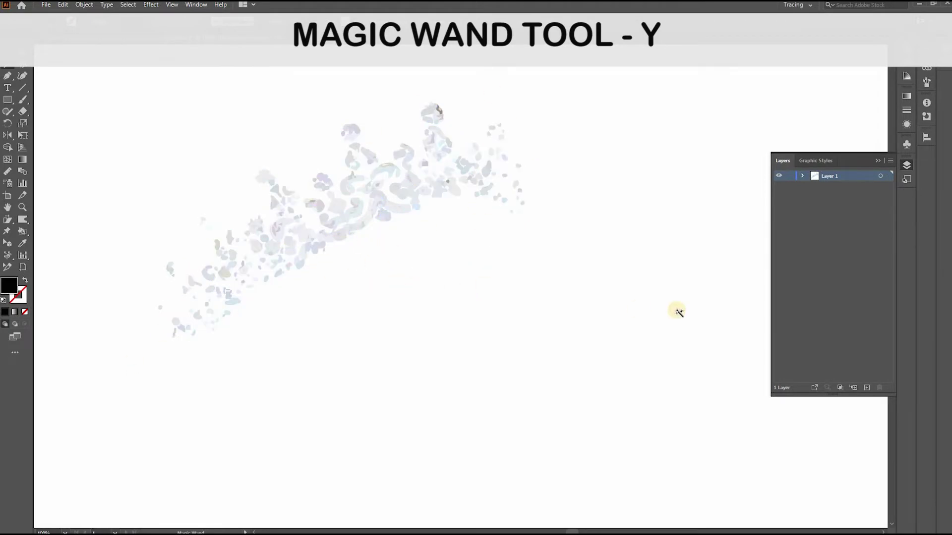
key("ctrl+z")
left_click(253, 192)
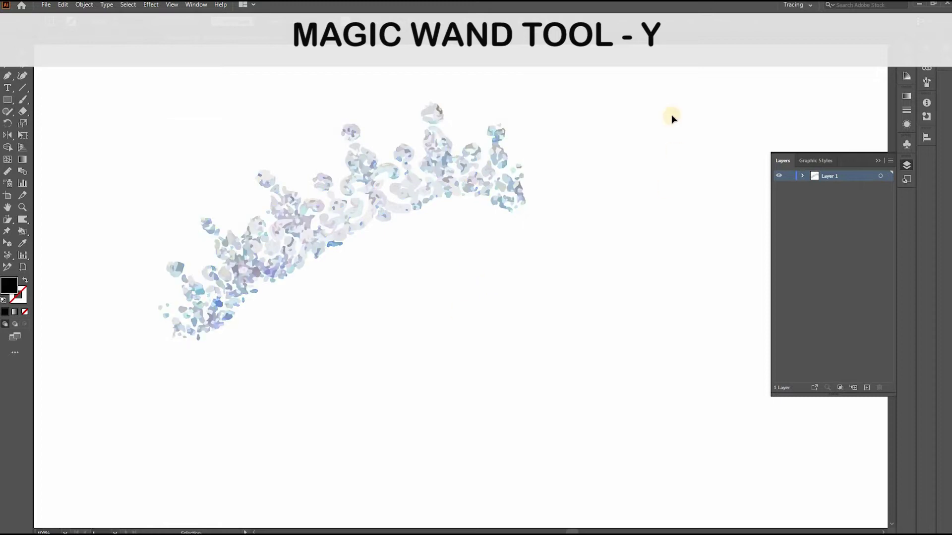
Give the whole tiara a 0.25 pt black stroke and move it slightly down and to the right
left_click_drag(117, 390, 58, 341)
left_click(115, 19)
left_click(80, 21)
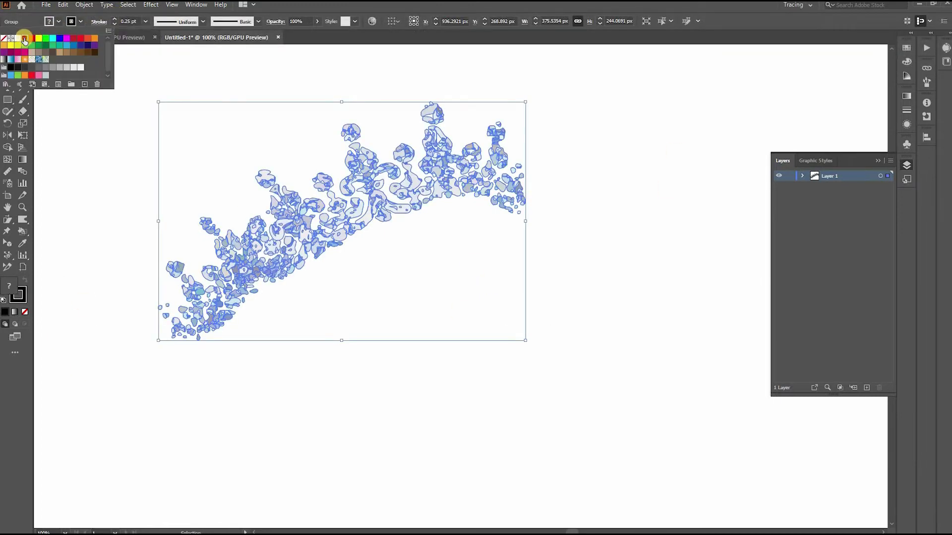
left_click(119, 219)
left_click_drag(447, 173, 530, 205)
left_click(547, 307)
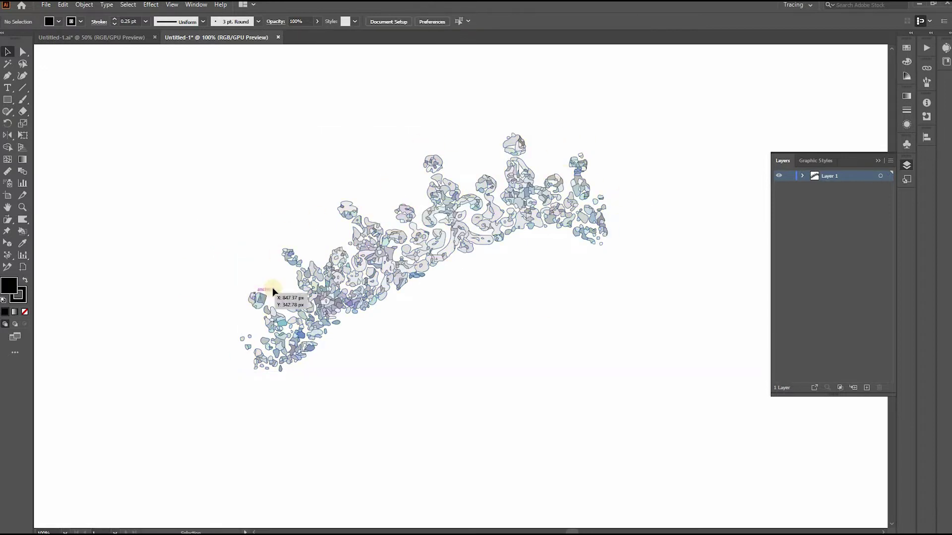
Return to the Untitled-1.ai document and lower the reference photo's opacity to 48%
left_click(124, 40)
left_click(217, 37)
left_click(125, 37)
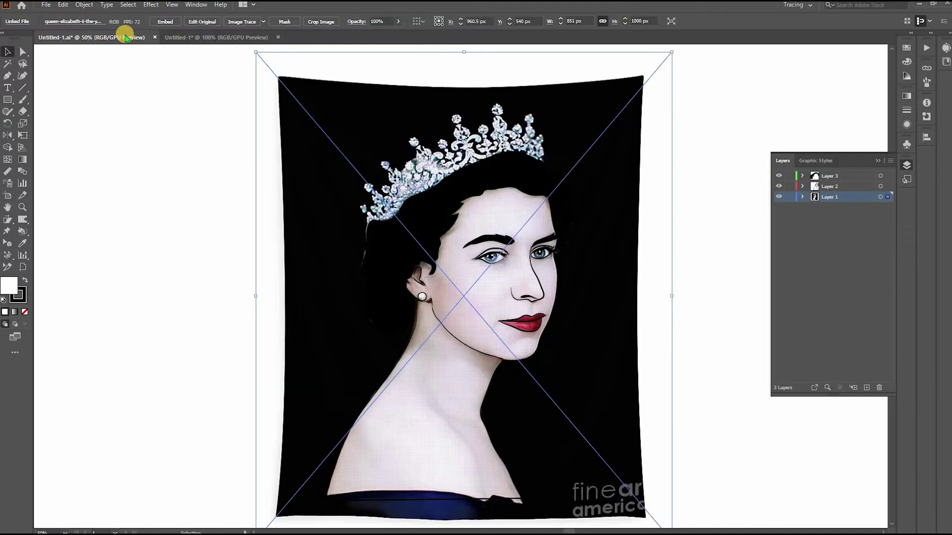
left_click(212, 37)
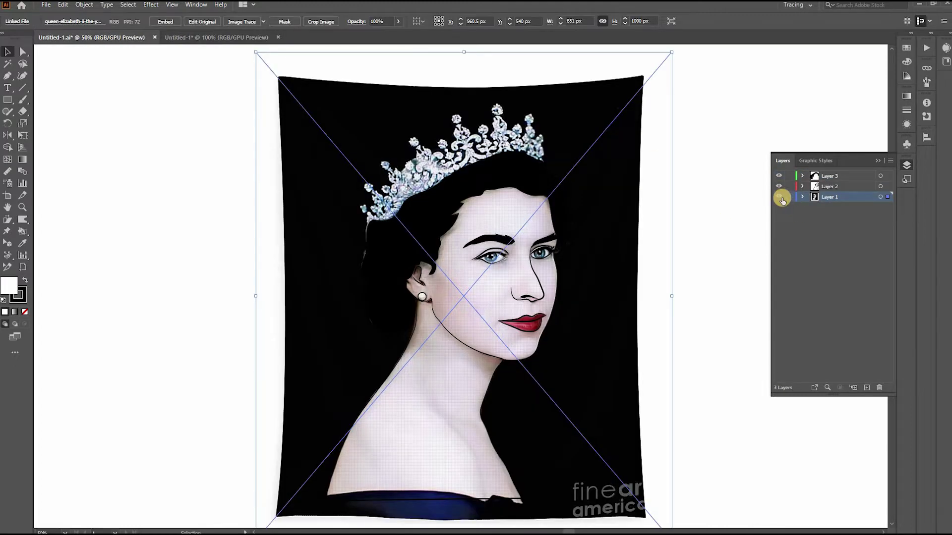
left_click(788, 198)
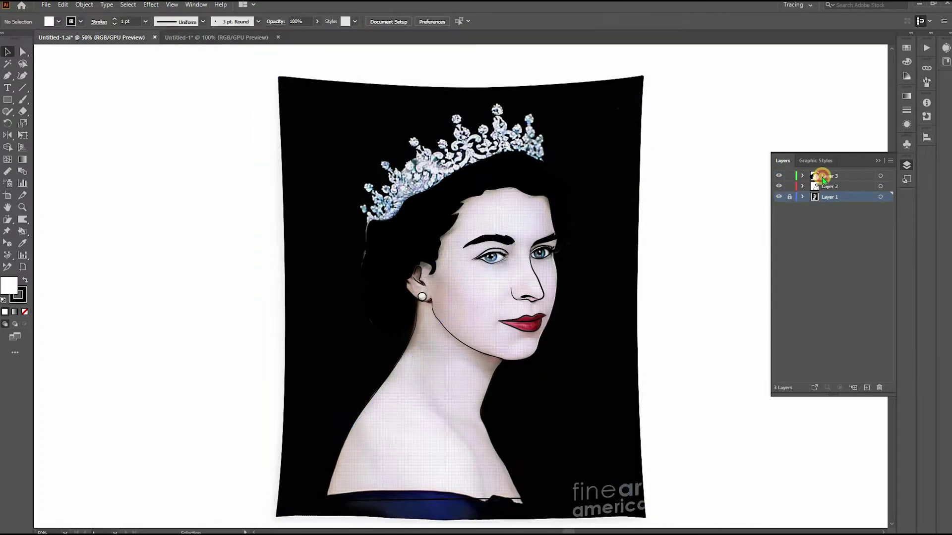
left_click(612, 137)
left_click(398, 21)
left_click_drag(398, 34, 377, 34)
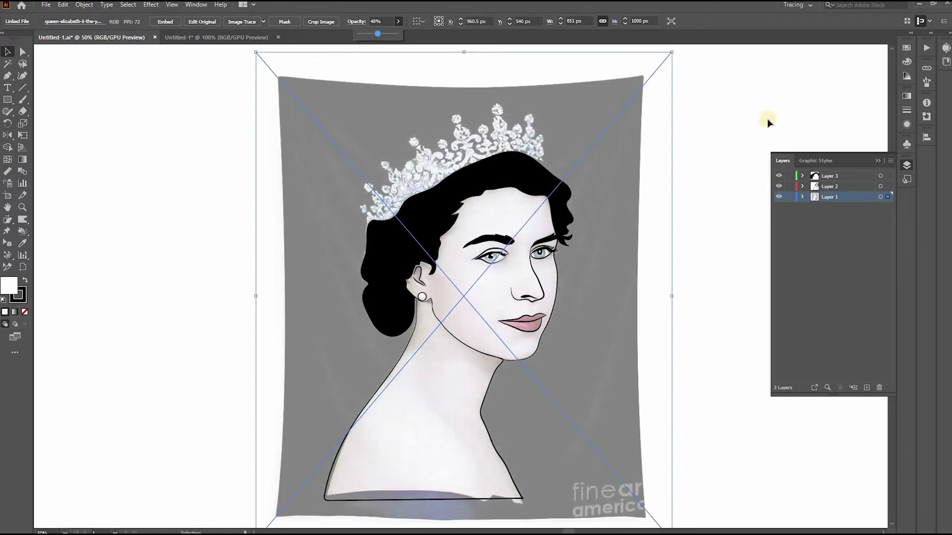
Lock Layer 1, and add a new layer at the top of the layer stack
left_click(790, 197)
left_click(866, 388)
left_click_drag(831, 197, 829, 172)
Copy the tiara from the second document, paste it onto Layer 4, and align it over the tiara in the photo
left_click(241, 38)
left_click(489, 231)
key("ctrl+c")
left_click(95, 38)
key("ctrl+v")
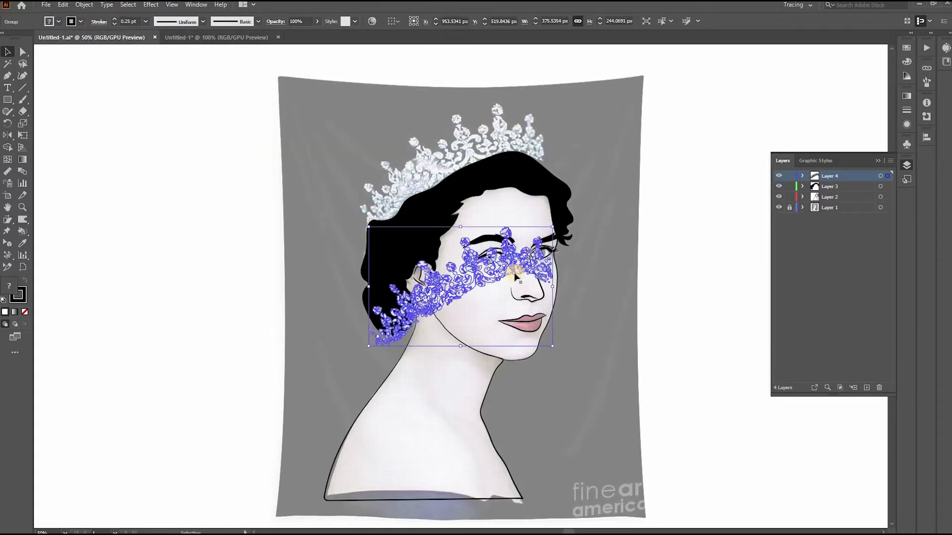
left_click_drag(515, 276, 506, 152)
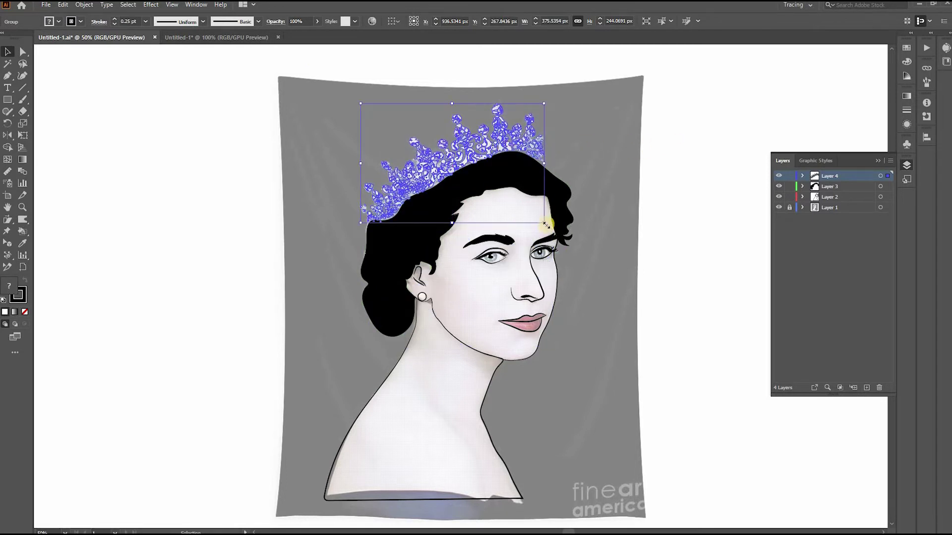
left_click(581, 185)
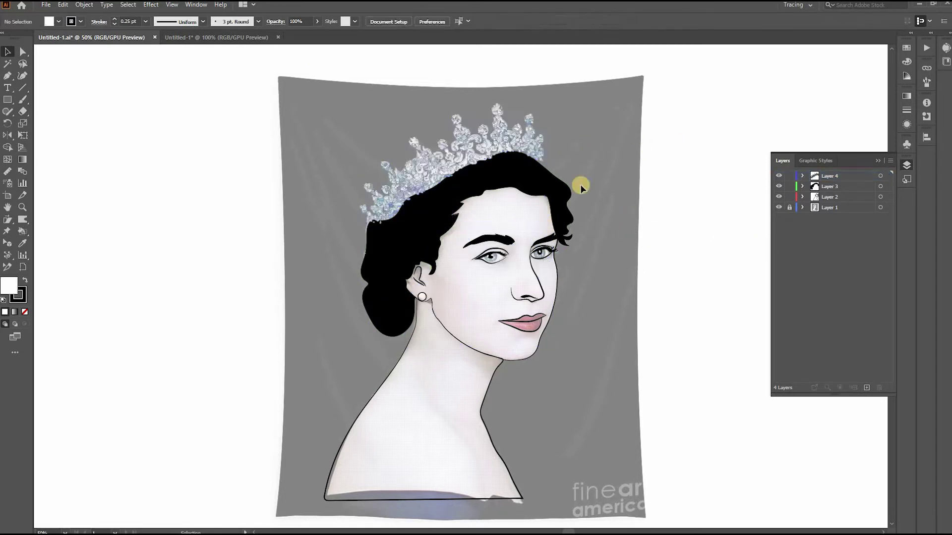
Open Recolor Artwork for the pasted tiara on Layer 4
left_click(435, 181)
key("ctrl+plus")
key("ctrl+plus")
key("ctrl+plus")
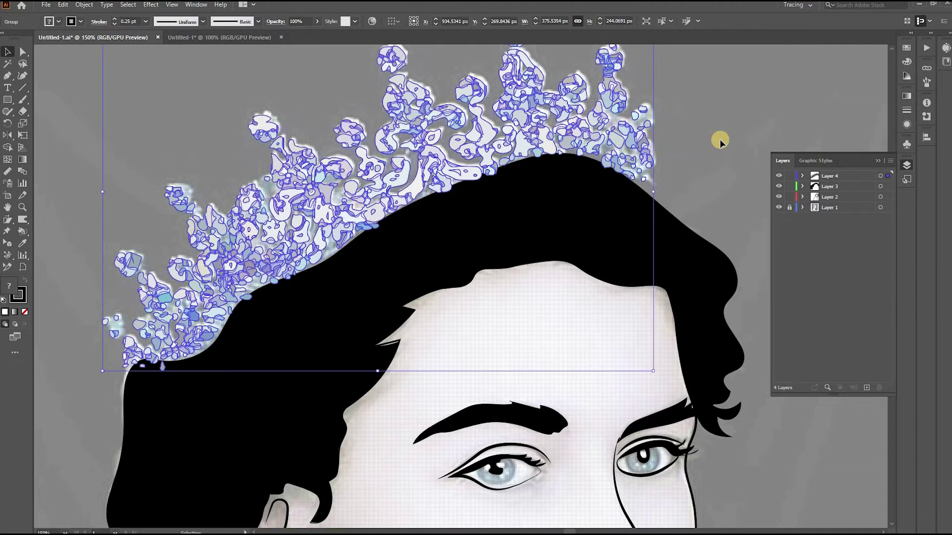
left_click(720, 142)
scroll(399, 188, "up", 2)
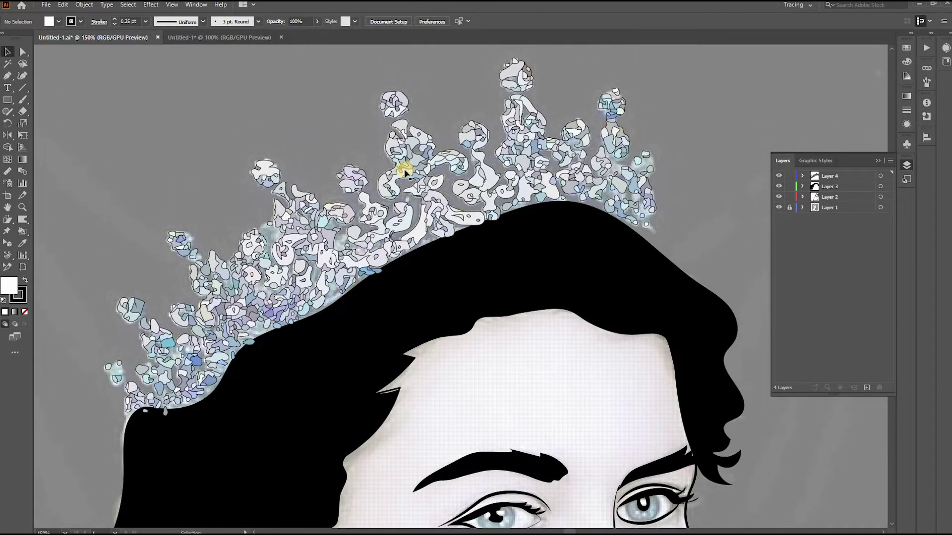
left_click(453, 132)
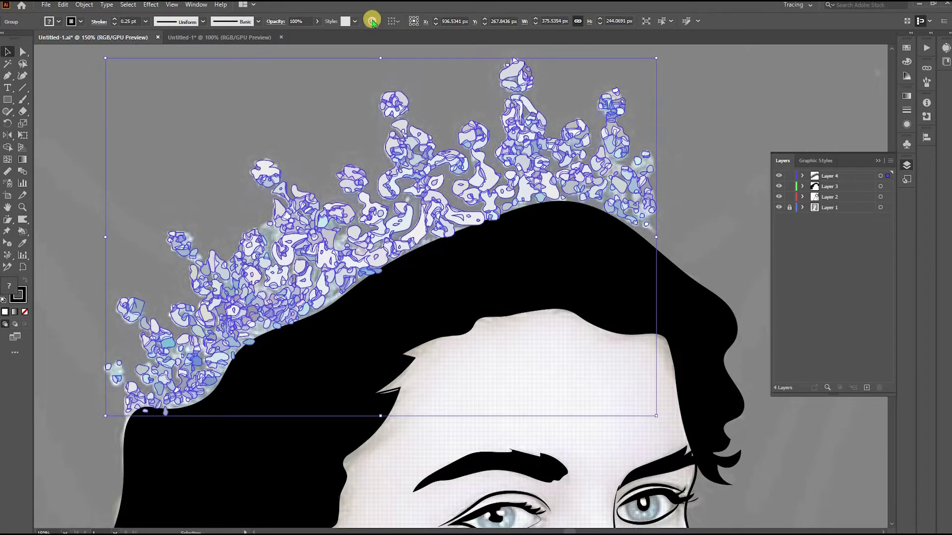
left_click(372, 22)
left_click_drag(510, 121, 788, 93)
left_click(736, 150)
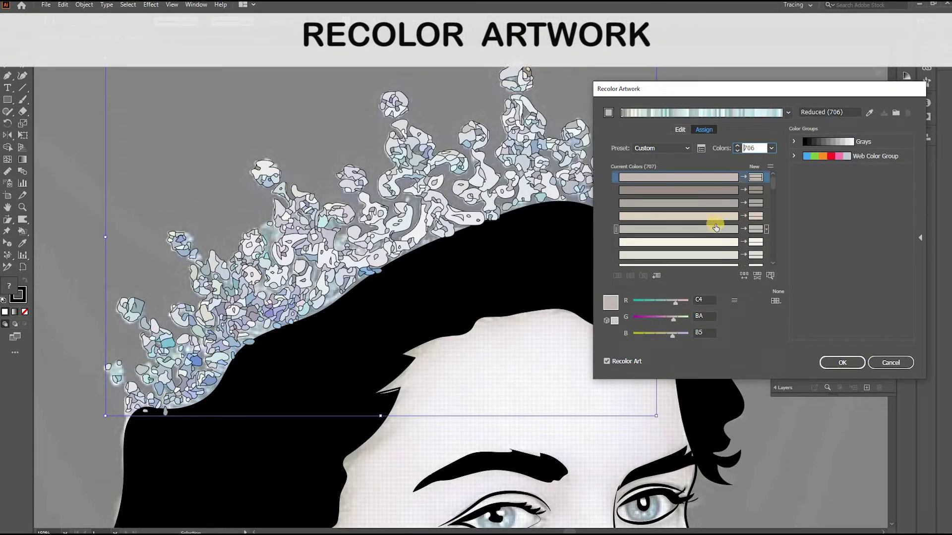
Display the tiara's colours for editing on the colour wheel by brightness and hue
left_click(679, 130)
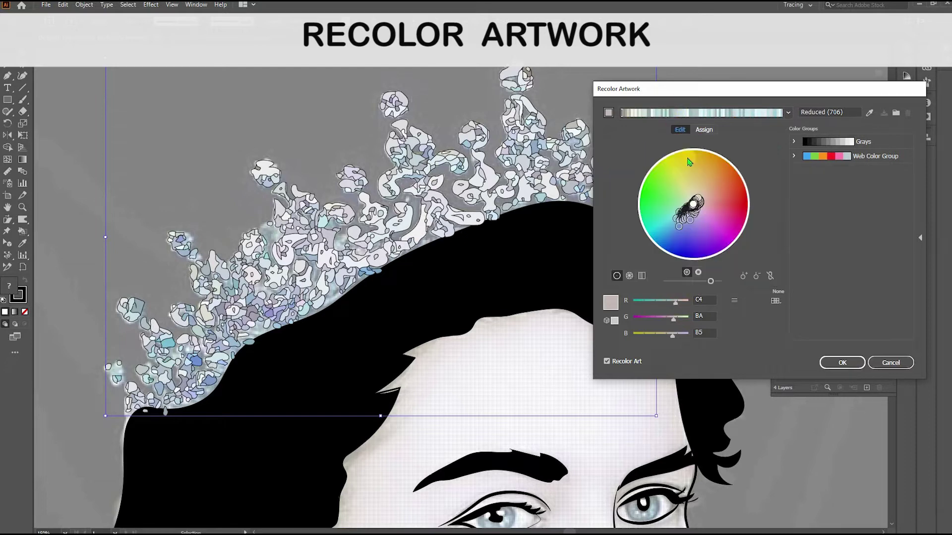
left_click(696, 273)
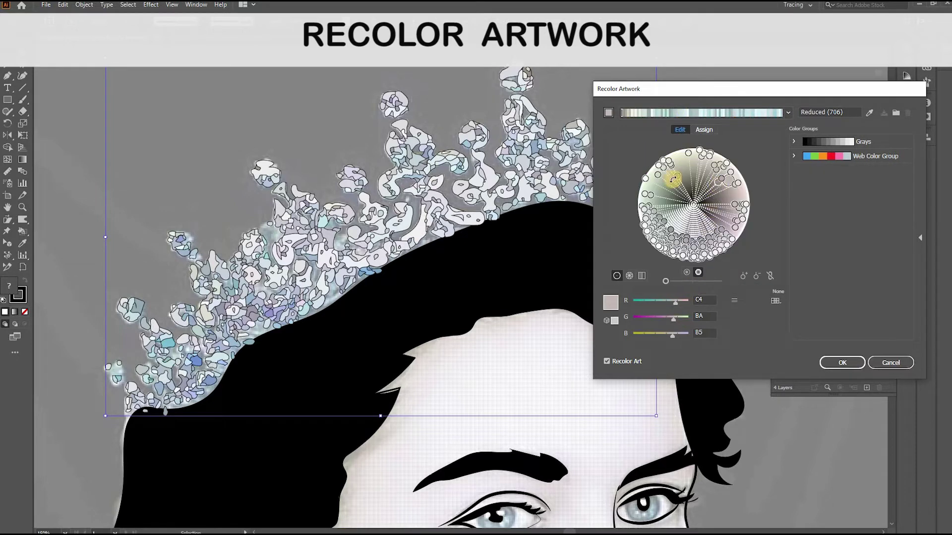
left_click(686, 272)
left_click(697, 273)
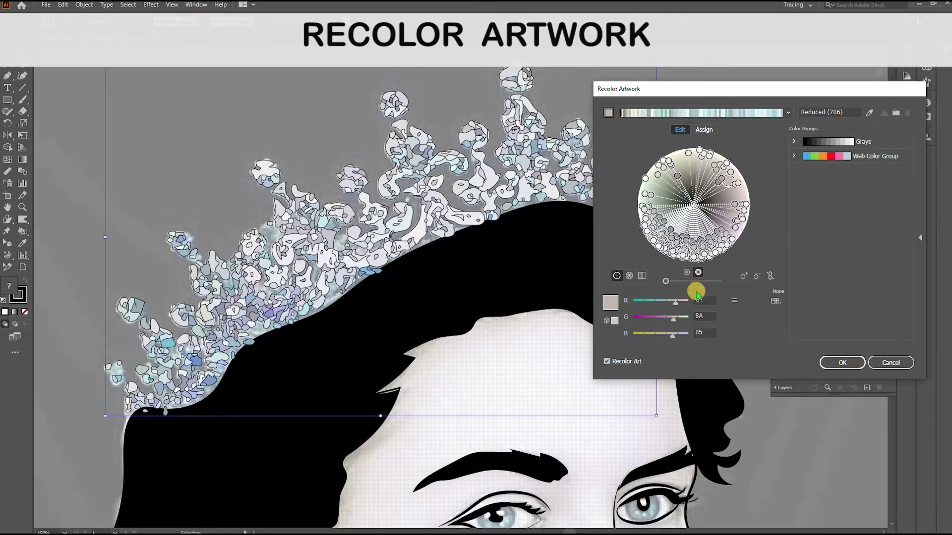
Reduce the tiara's artwork to 3 colours
left_click(698, 131)
left_click(743, 148)
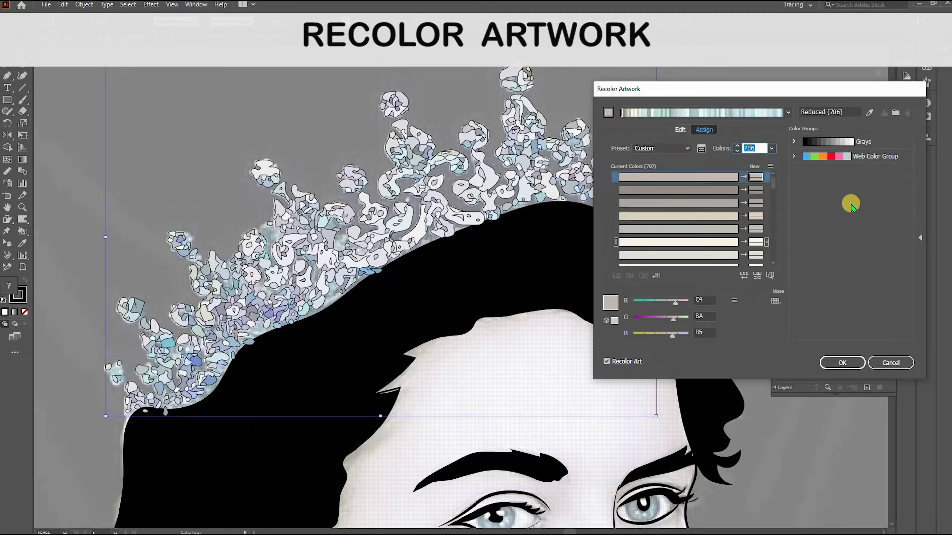
type("3")
left_click(836, 251)
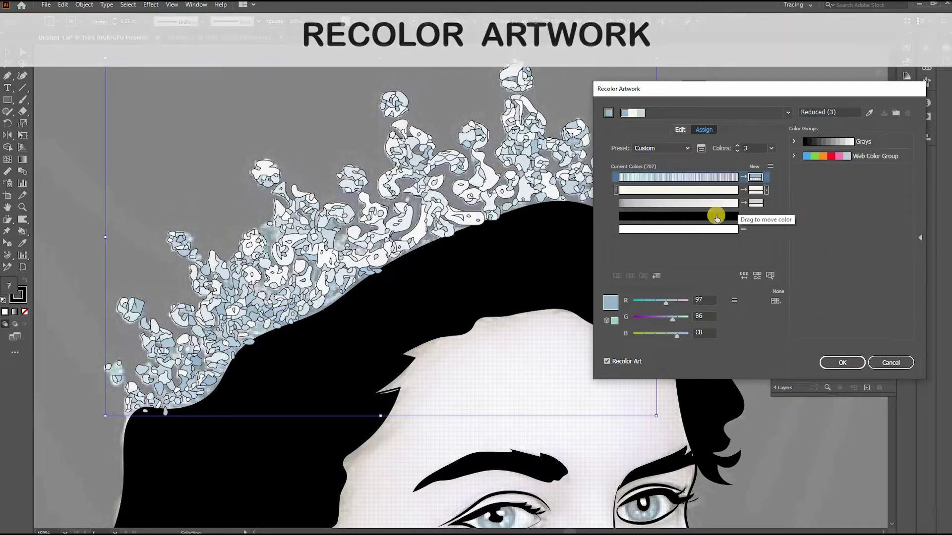
Shift the tiara's three colours to pale beige-yellow tones on the colour wheel, apply the recolouring, and deselect the tiara
left_click(680, 130)
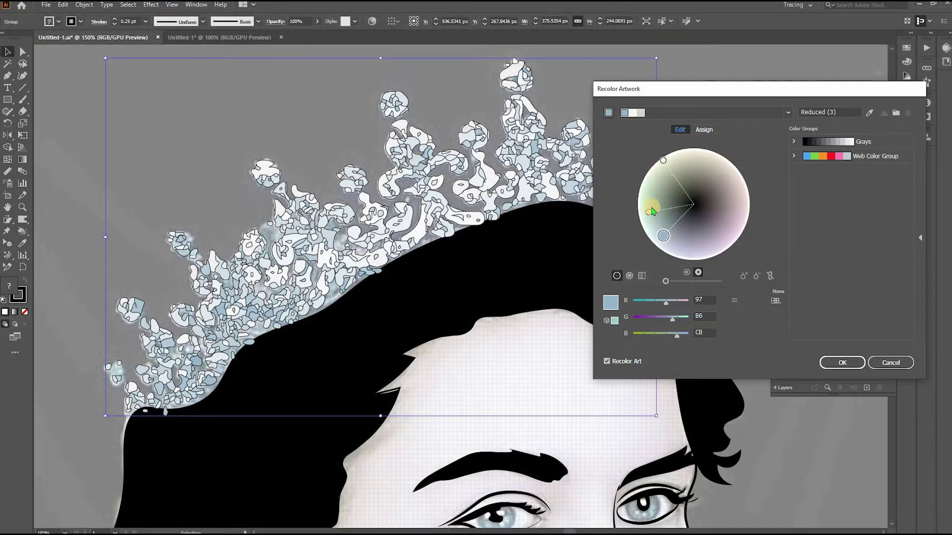
left_click_drag(664, 161, 690, 163)
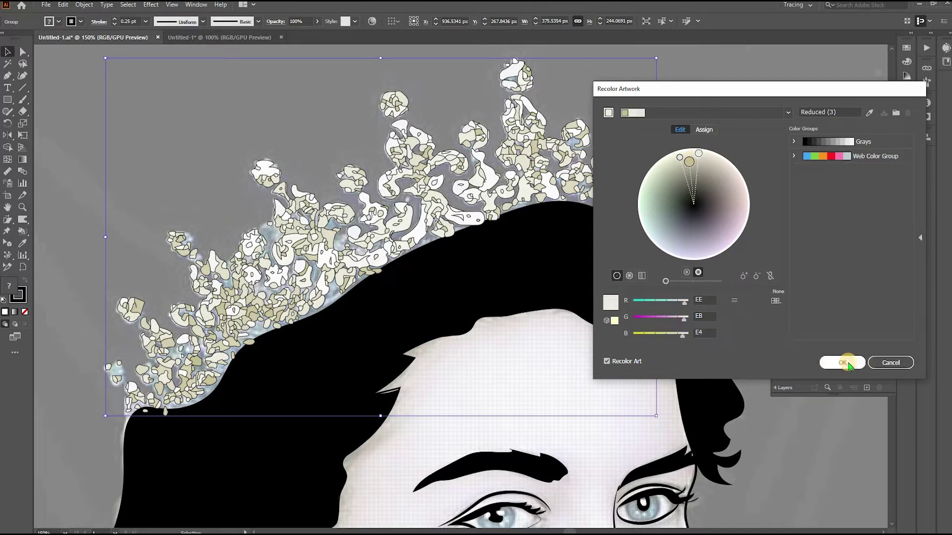
left_click(845, 363)
left_click(743, 249)
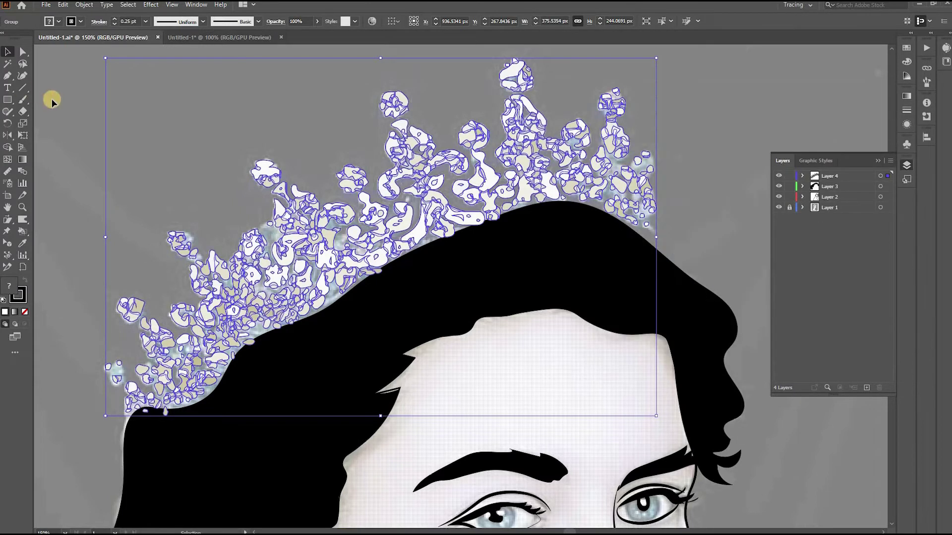
left_click(225, 195)
Hide the tiara on Layer 4 and the black hair on Layer 3 so the photo's hair shows
scroll(225, 196, "down", 2)
scroll(82, 220, "up", 1)
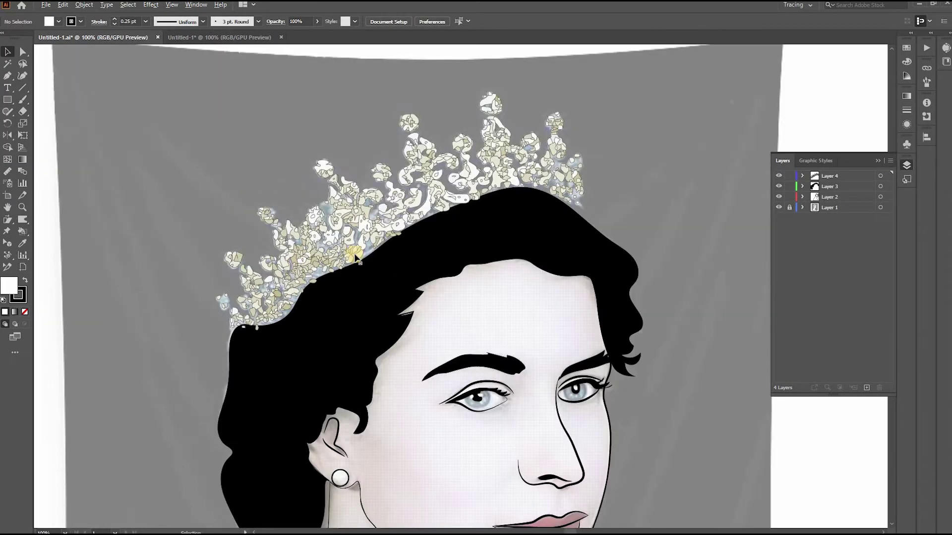
left_click(354, 238)
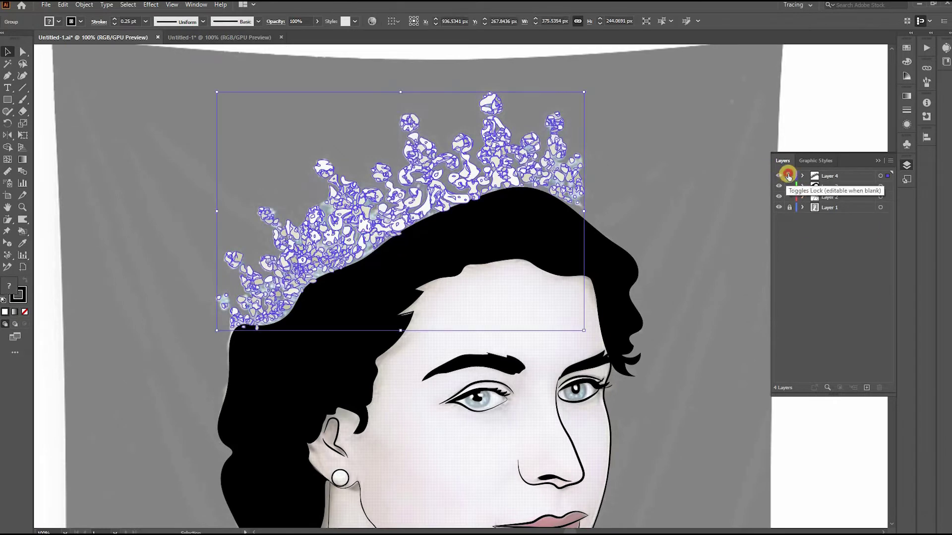
left_click(780, 177)
left_click(778, 186)
Choose the Paintbrush tool and give its stroke a variable width profile tapered at both ends
left_click(22, 100)
left_click(193, 24)
left_click(208, 68)
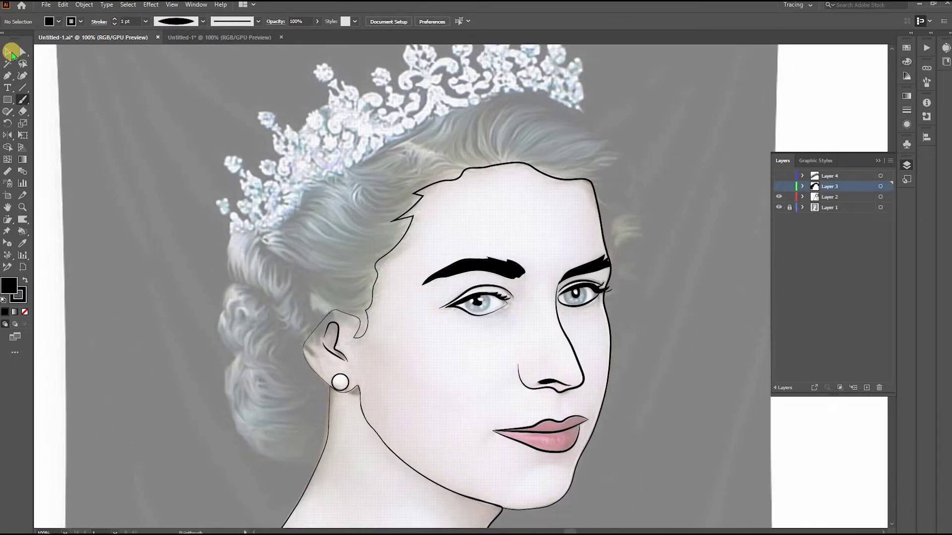
Set the brush's fill to None and its stroke colour to grey
left_click(906, 48)
left_click(785, 154)
left_click(820, 342)
left_click_drag(526, 206, 741, 206)
left_click(791, 205)
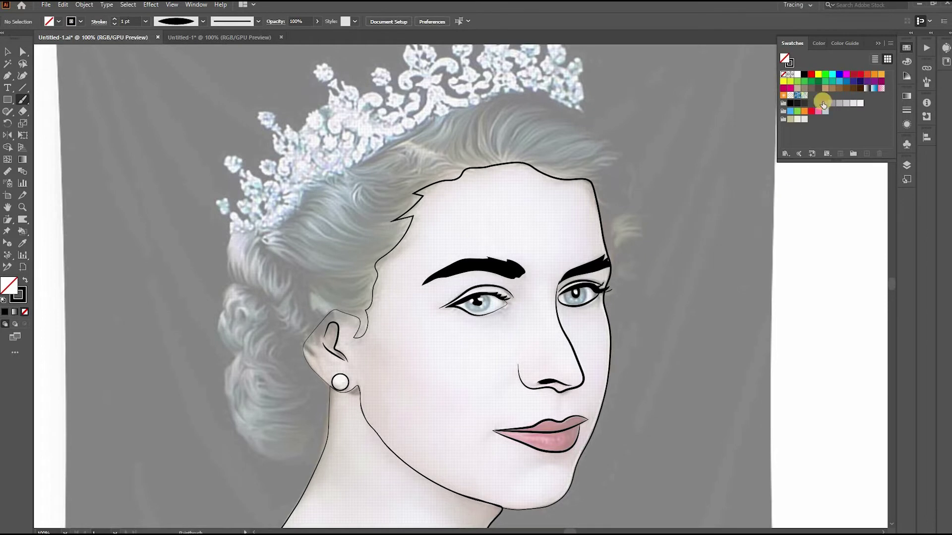
left_click(906, 165)
left_click(58, 21)
left_click(4, 37)
left_click(80, 21)
left_click(52, 67)
Lower the black hair shape's opacity to 19% on Layer 3 and brush a strand above the forehead
left_click(439, 200)
left_click(830, 199)
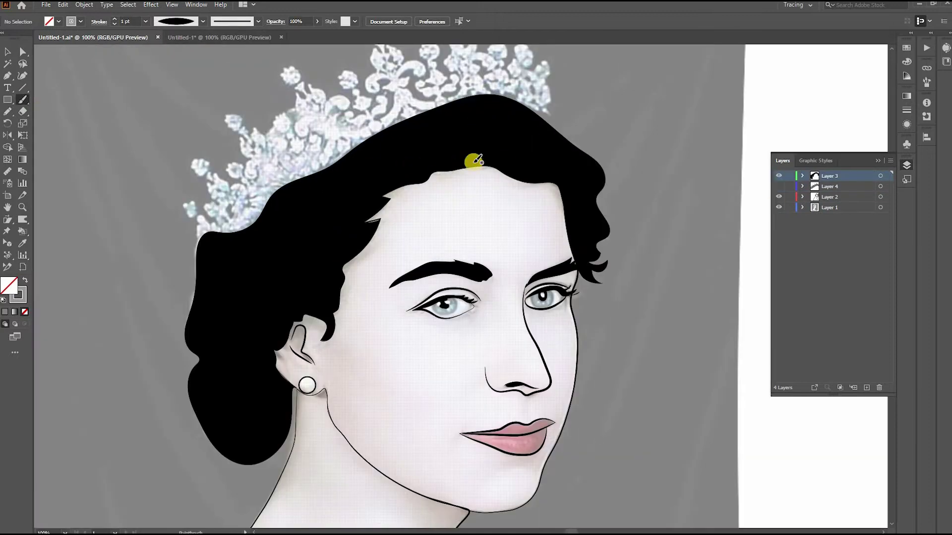
left_click(777, 207)
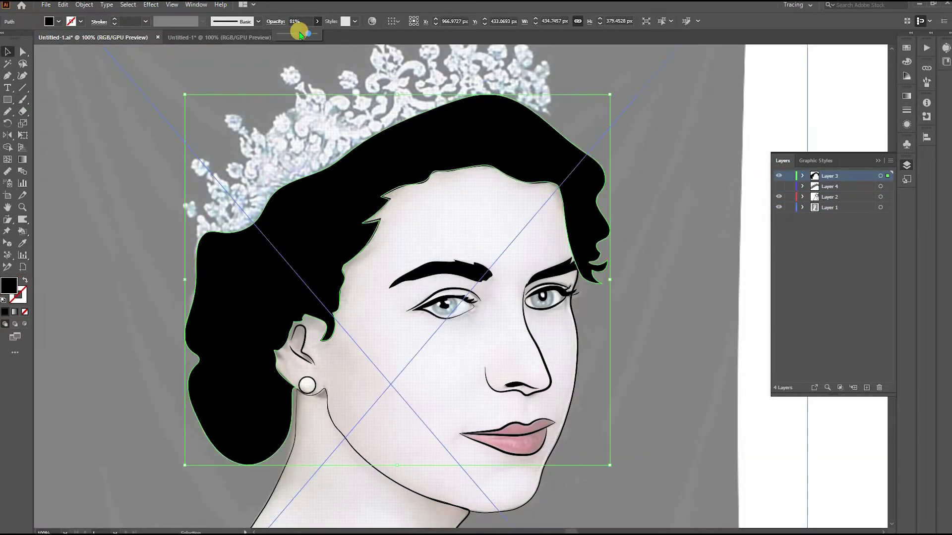
type("19")
key("Return")
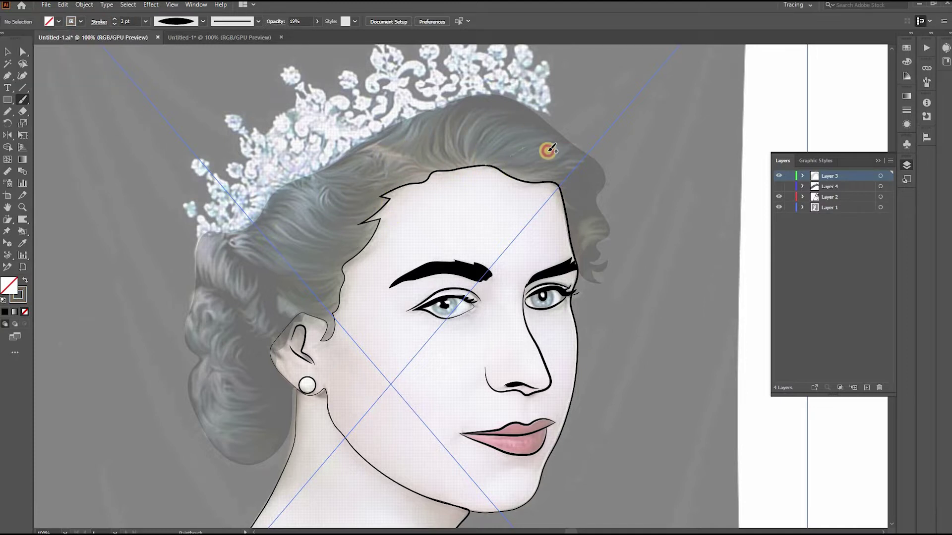
mouse_move(435, 168)
left_mouse_down()
mouse_move(557, 165)
mouse_move(544, 175)
mouse_move(382, 157)
left_mouse_up()
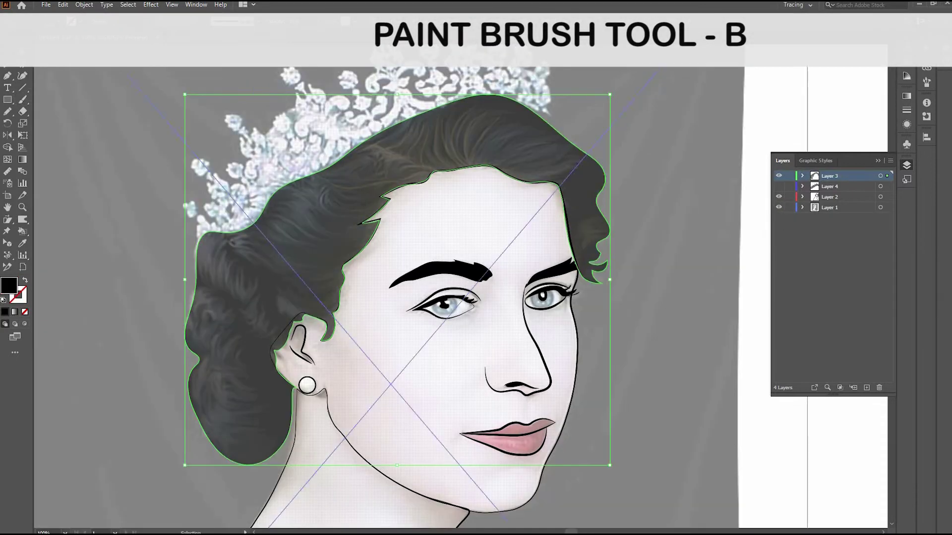
Set the hair shape's fill to None so the photo's hair shows through, and deselect it
key("b")
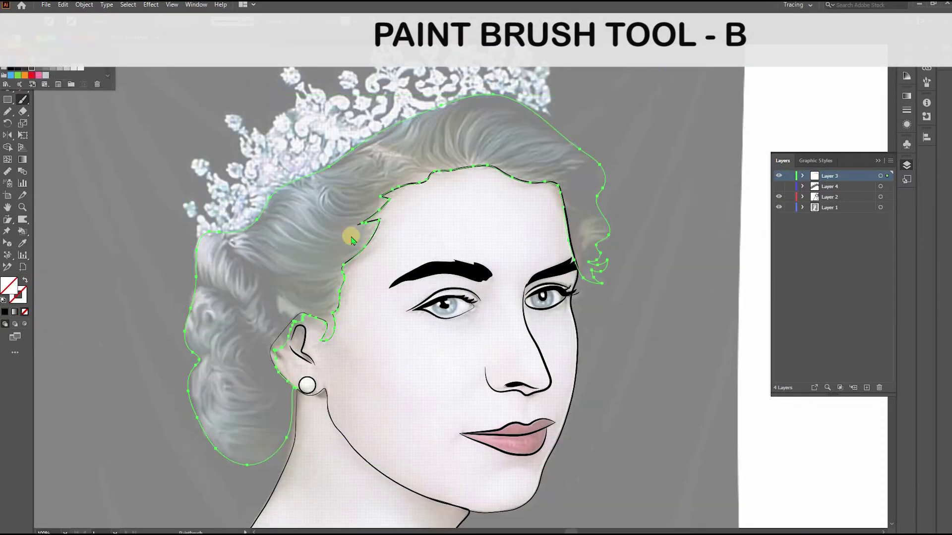
left_click(200, 21)
left_click(169, 53)
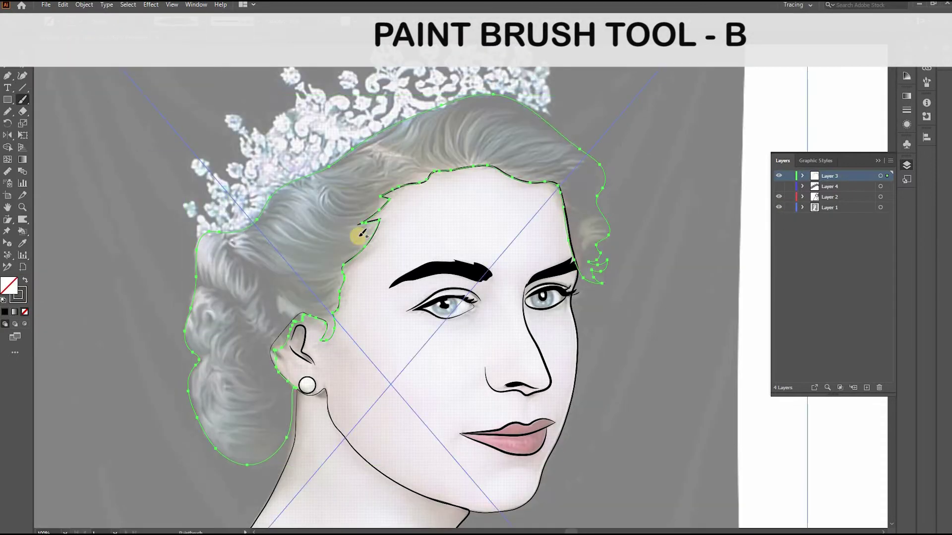
left_click(831, 123, "ctrl")
Brush tapered grey strands over the swept-back hair above the ear and down the bun
left_click_drag(322, 179, 376, 202)
left_click_drag(317, 193, 364, 216)
left_click_drag(280, 220, 355, 245)
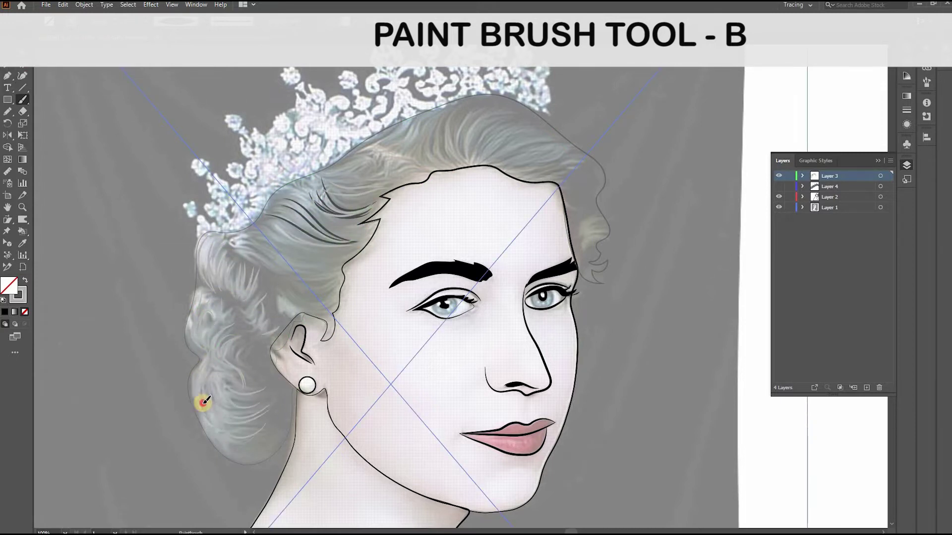
left_click_drag(262, 413, 207, 370)
left_click_drag(210, 372, 261, 408)
left_click_drag(239, 331, 246, 400)
mouse_move(233, 323)
left_mouse_down()
mouse_move(206, 351)
mouse_move(244, 415)
left_mouse_up()
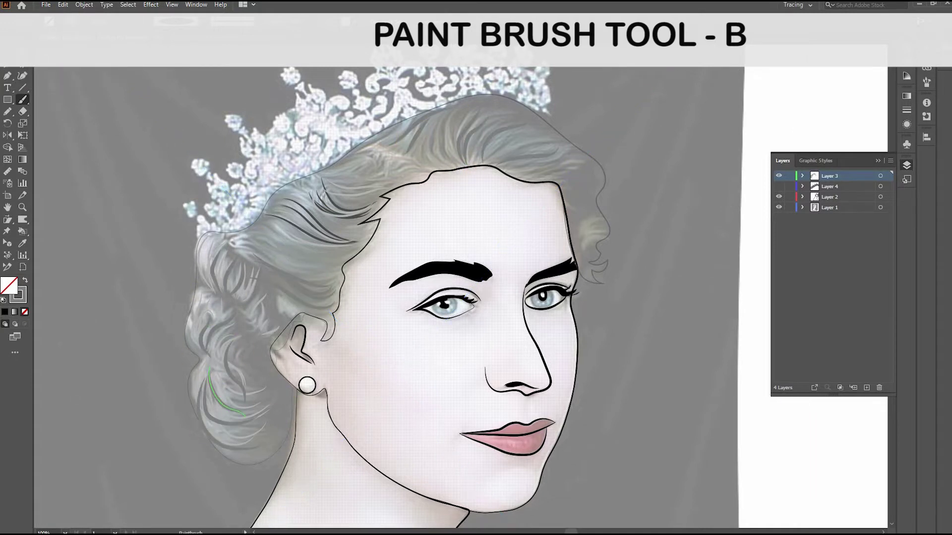
Brush brown strands through the swept-back side hair and the waves above the forehead
left_click_drag(296, 218, 369, 235)
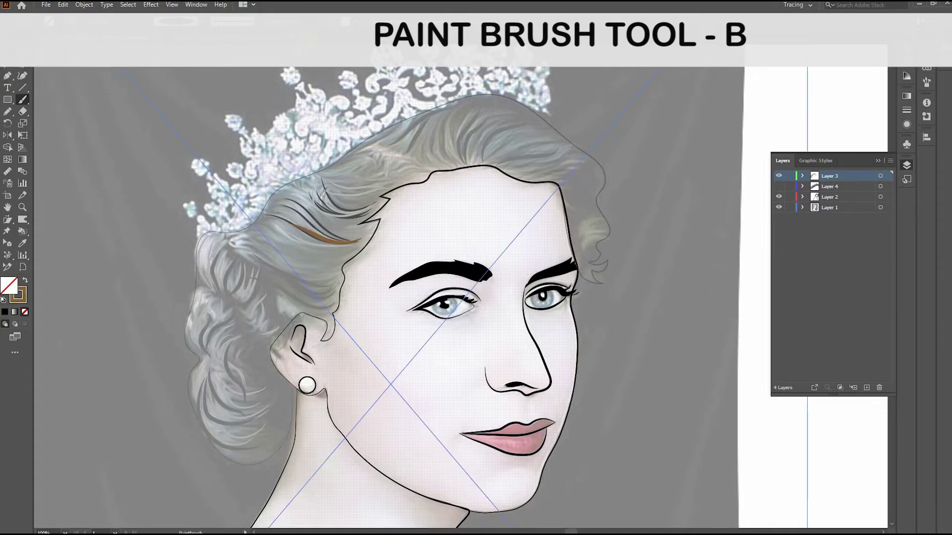
key("ctrl+z")
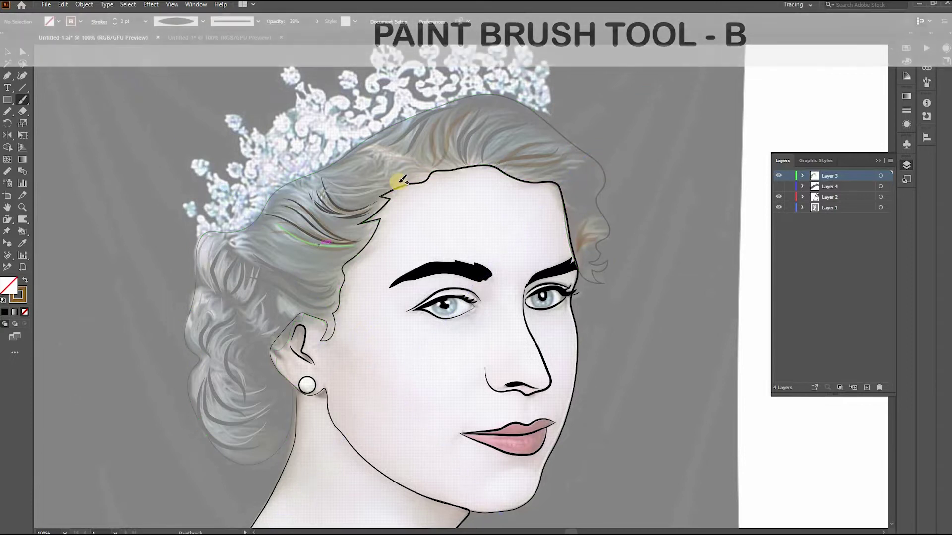
left_click_drag(437, 165, 475, 108)
Switch the brush stroke to black at 100% opacity and paint dark strands in the side hair above the ear
left_click(84, 22)
left_click(31, 42)
left_click_drag(268, 238, 358, 252)
left_click(317, 22)
left_click_drag(294, 34, 321, 33)
left_click_drag(257, 254, 336, 279)
left_click_drag(271, 270, 334, 285)
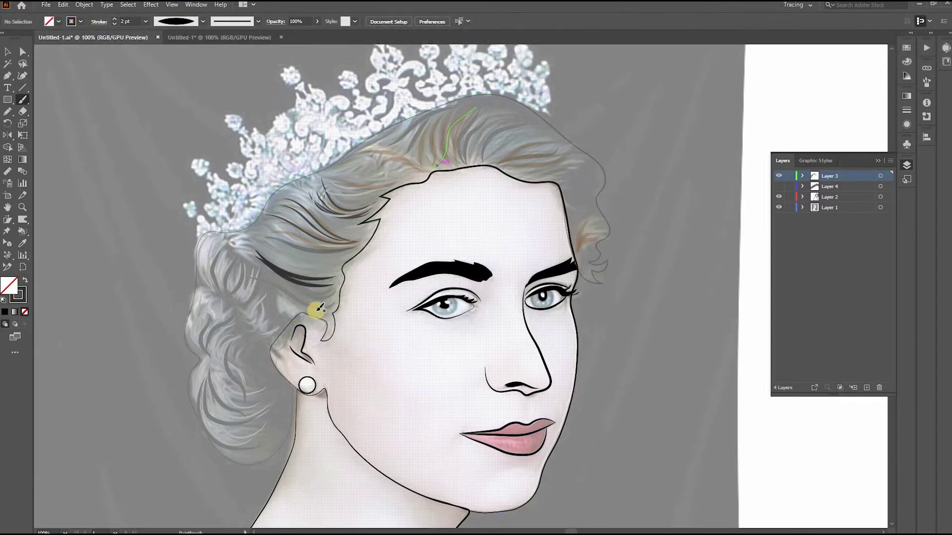
Brush long, dark curved strands down the back hair and around the bun
left_click_drag(227, 244, 226, 304)
left_click_drag(233, 306, 248, 355)
left_click_drag(240, 359, 263, 393)
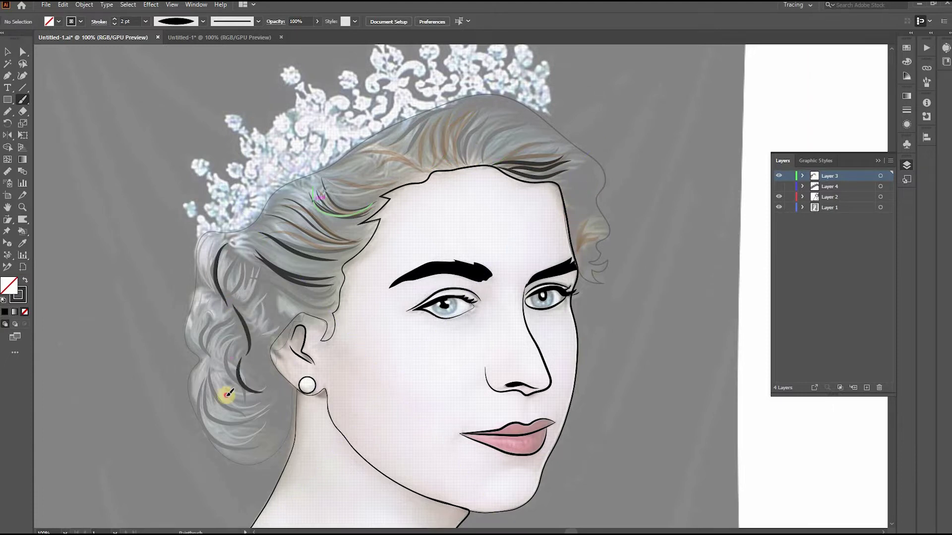
key("ctrl+z")
left_click_drag(213, 364, 256, 420)
left_click_drag(208, 368, 252, 440)
left_click_drag(211, 427, 286, 398)
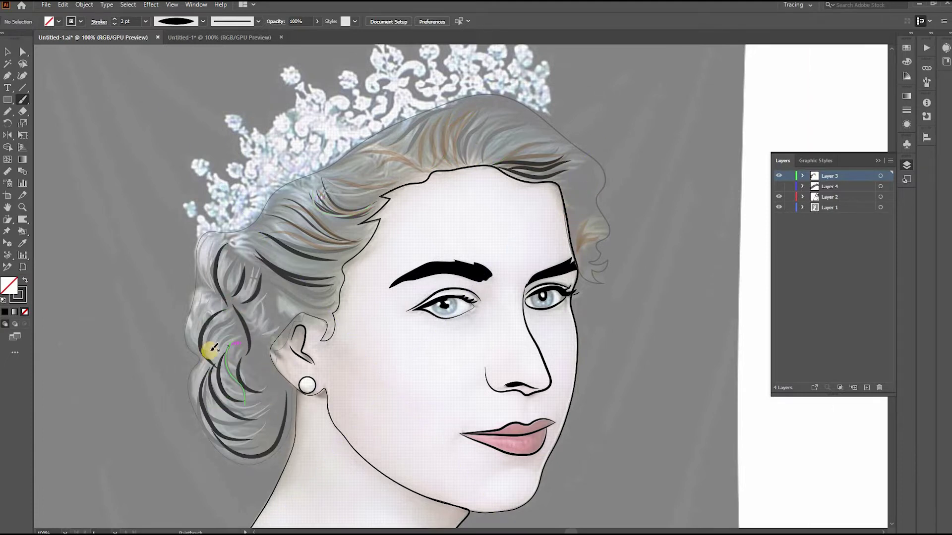
Unlock the photo on Layer 1, restore it to 100% opacity, and compare it with the Layer 3 hair
left_click(789, 207)
left_click(778, 176)
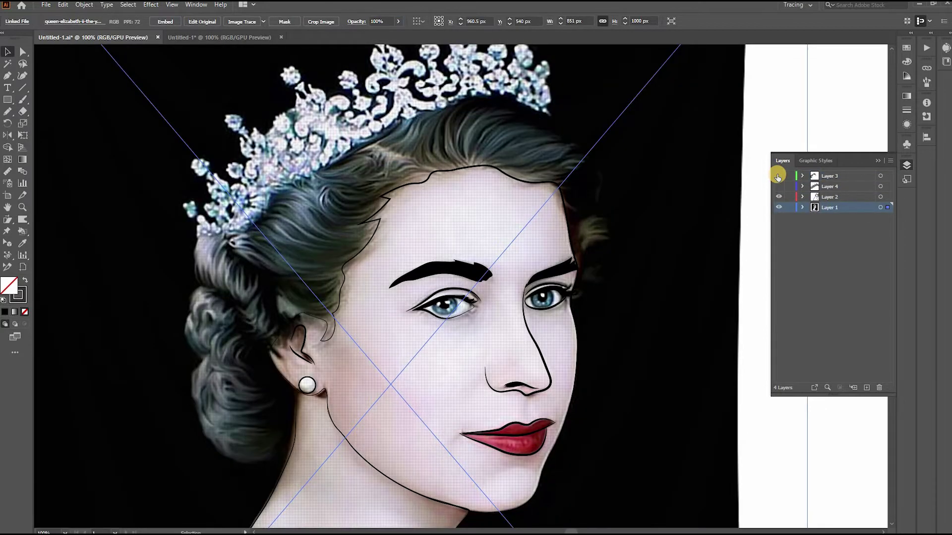
left_click(777, 176)
Draw a beige highlight on Layer 3 in the front hair with the Pencil tool and set its opacity to 63%
left_click(7, 111)
left_click(837, 176)
mouse_move(431, 174)
left_mouse_down()
mouse_move(374, 154)
mouse_move(430, 173)
left_mouse_up()
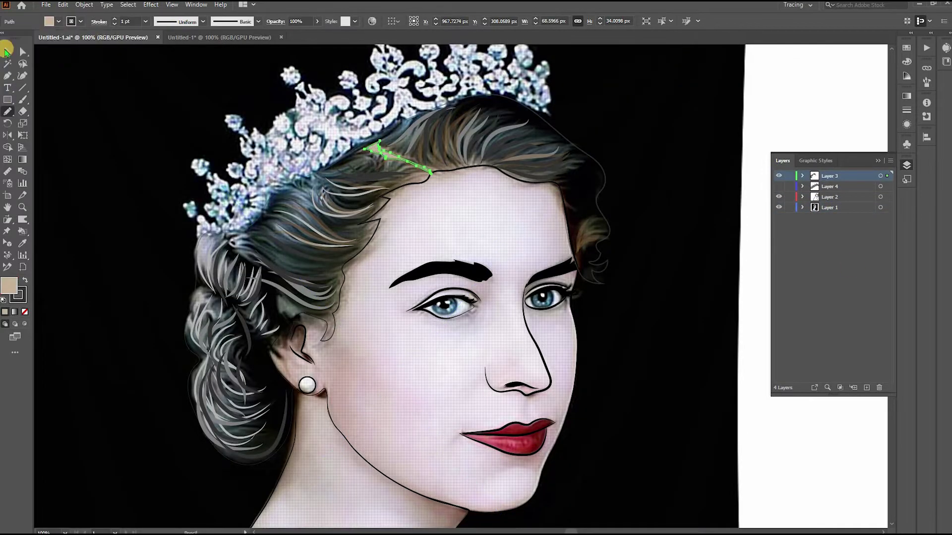
left_click(8, 51)
left_click_drag(427, 25, 428, 36)
Fade the photo on Layer 1 by lowering its opacity and show the tiara on Layer 4
left_click(837, 207)
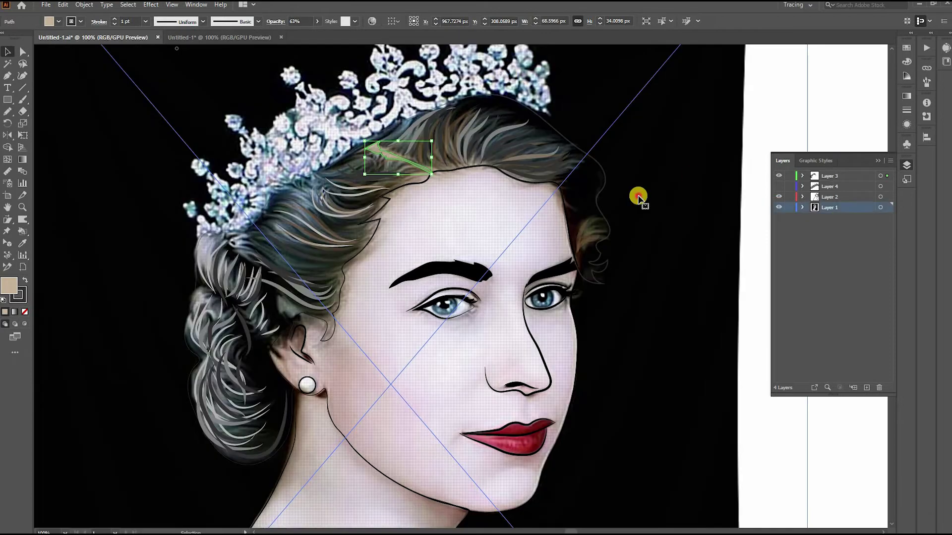
left_click(640, 199)
left_click(318, 21)
left_click(837, 176)
left_click(779, 187)
Select the hair outline at the end of Layer 3, fill it with black, and set its opacity to 88%
left_click(462, 93)
left_click(318, 22)
left_click(462, 92)
left_click(801, 176)
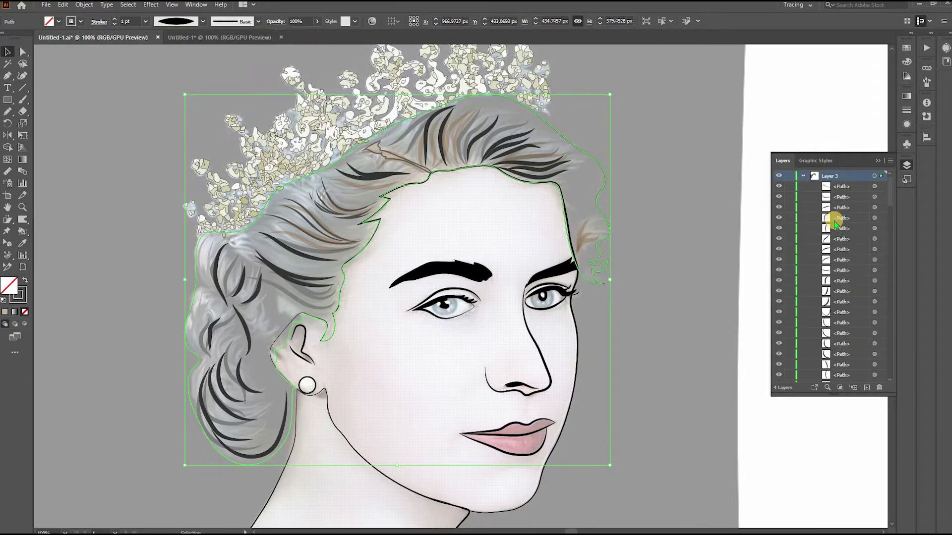
scroll(835, 219, "down", 20)
left_click(58, 22)
left_click(32, 36)
left_click(317, 21)
mouse_move(312, 33)
left_mouse_down()
mouse_move(301, 33)
mouse_move(310, 34)
left_mouse_up()
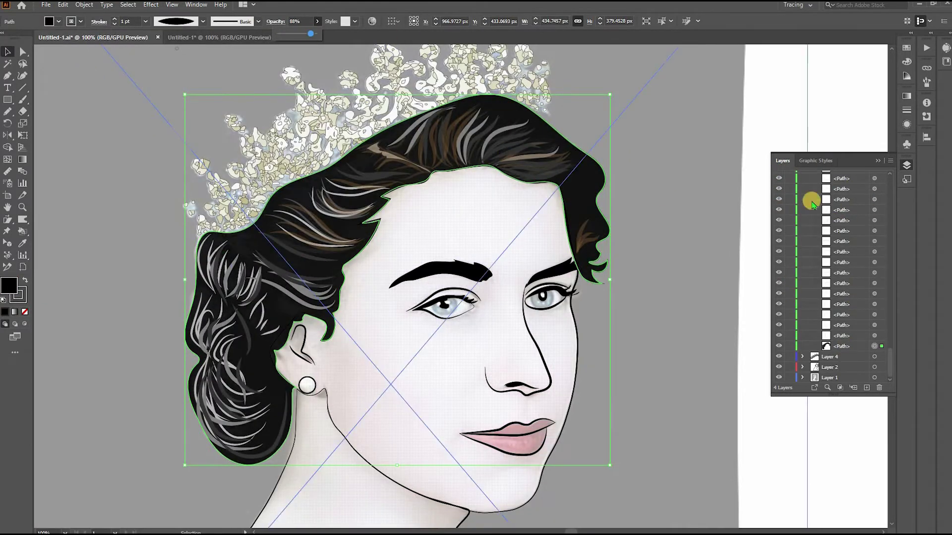
Hide the tiara, line art and photo layers so only the Layer 3 hair is shown
scroll(811, 204, "up", 20)
left_click(778, 177)
left_click(778, 177)
left_click(397, 158)
left_click(778, 177)
left_click_drag(841, 187, 841, 227)
left_click(571, 285)
scroll(820, 276, "down", 8)
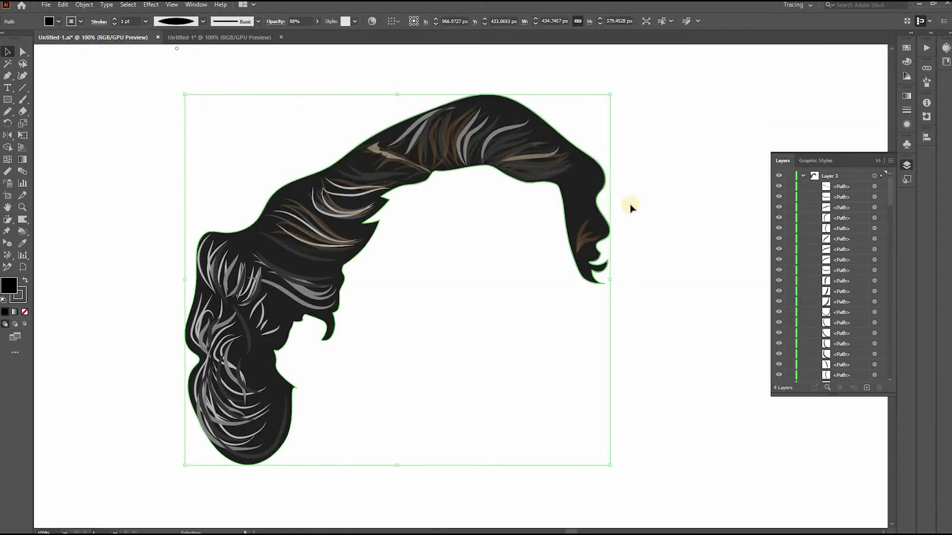
Lasso the strands in the front waves and reduce their opacity in their appearance properties
left_click(780, 178)
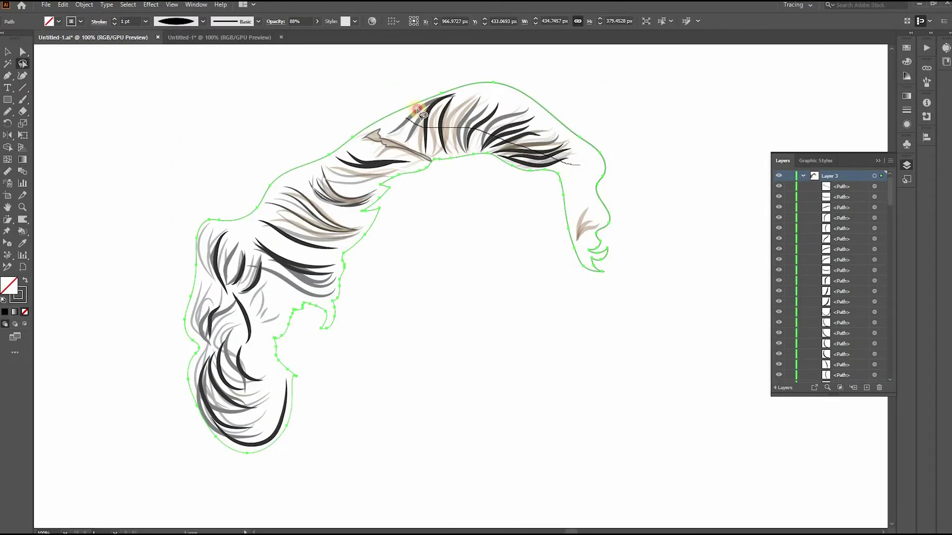
left_click(196, 5)
left_click(248, 388)
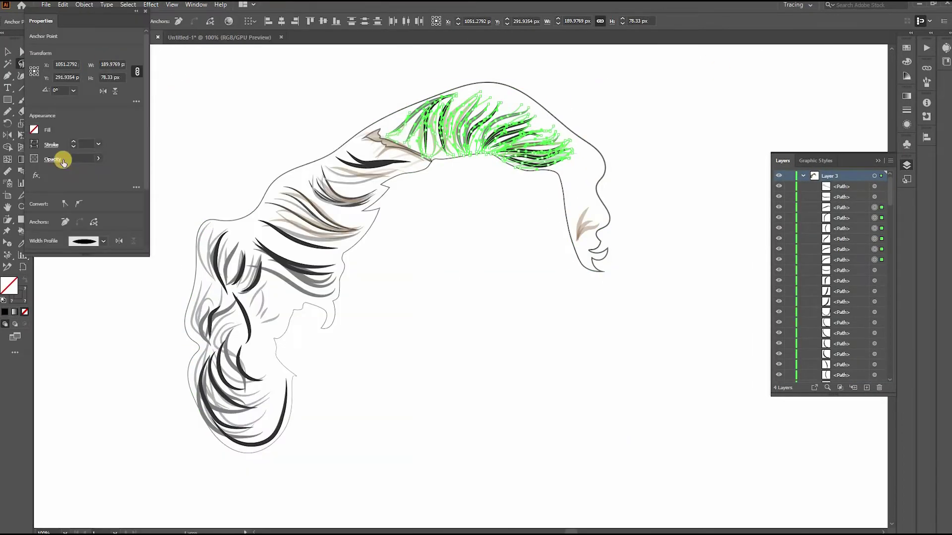
left_click(98, 158)
left_click(73, 170)
Reduce the opacity of the side and bun strands, and adjust the opacity of the black hair shape
mouse_move(430, 163)
left_mouse_down()
mouse_move(387, 149)
mouse_move(427, 161)
left_mouse_up()
left_click(98, 159)
left_click(75, 170)
left_click_drag(279, 241, 246, 448)
left_click(98, 159)
left_click(74, 170)
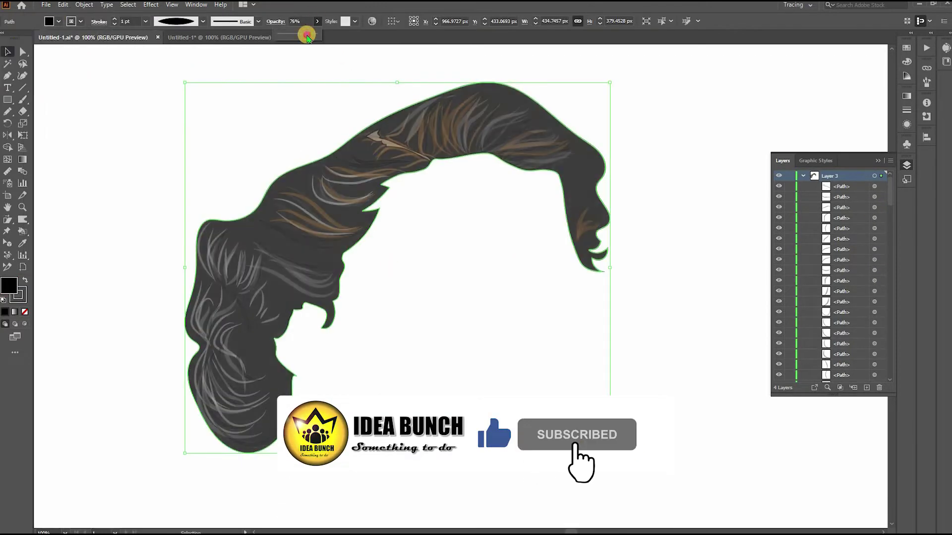
left_click_drag(307, 37, 303, 36)
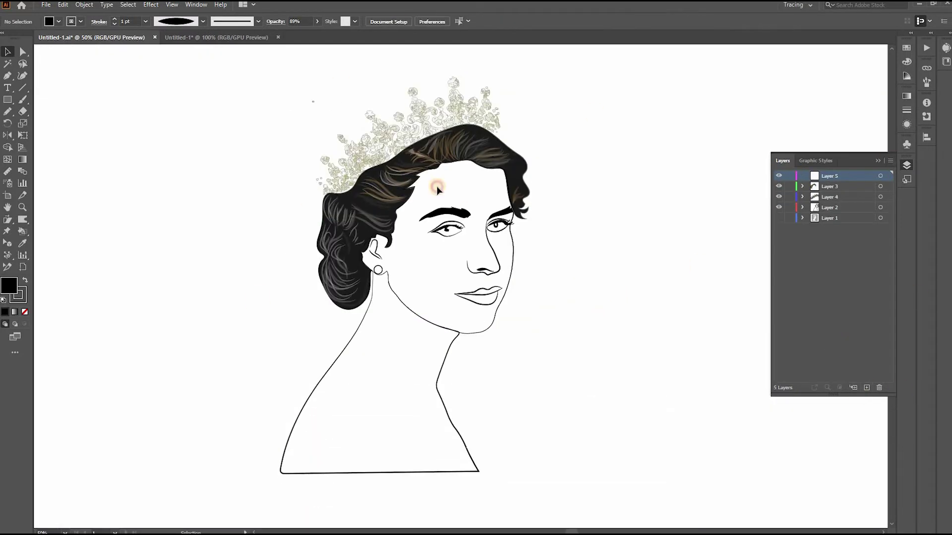
Trace the face and ear on Layer 5 with the Pencil tool, using a pale skin-tone fill and no stroke
left_click(59, 21)
left_click(24, 84)
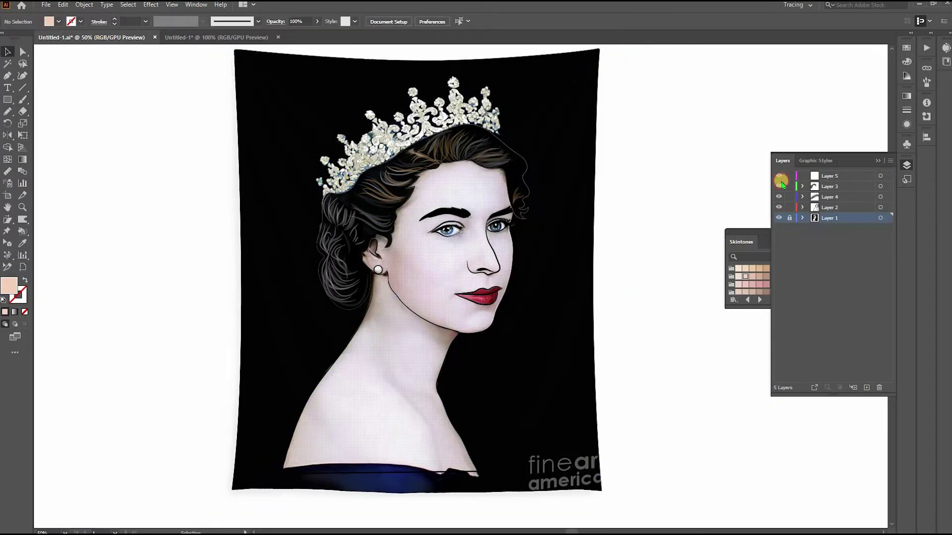
key("n")
mouse_move(511, 194)
left_mouse_down()
mouse_move(506, 169)
mouse_move(413, 181)
mouse_move(392, 228)
left_mouse_up()
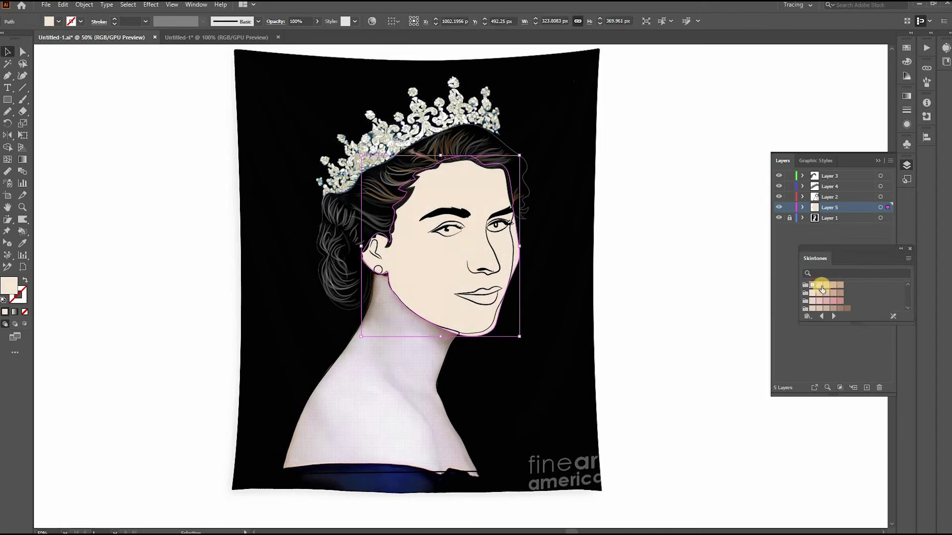
Set the skin-tone face shape's opacity to 54% and unlock the photo's Layer 1
left_click(778, 207)
left_click(779, 207)
left_click(439, 277)
left_click(317, 21)
left_click_drag(320, 34, 297, 34)
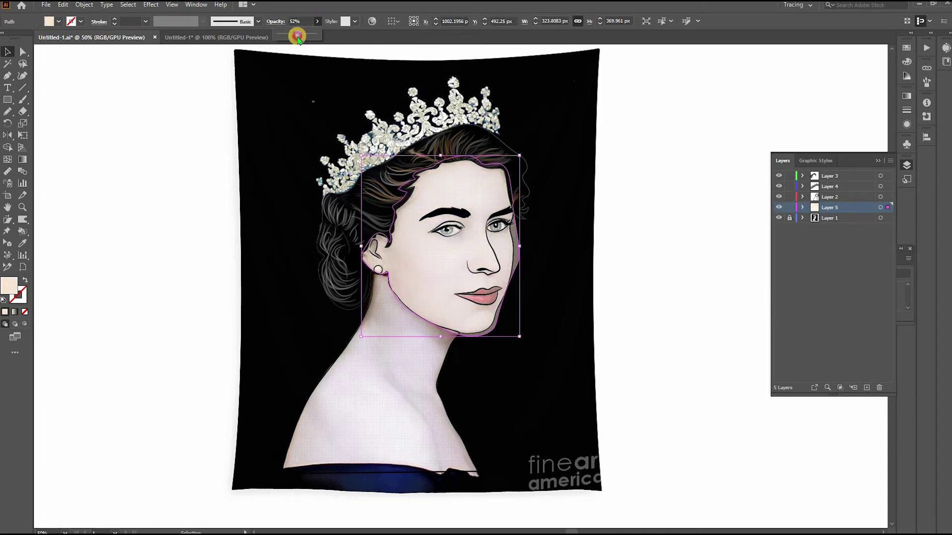
left_click(788, 218)
left_click(779, 208)
left_click(779, 208)
left_click(779, 208)
Fit the face shape's edge to the temple and far cheek outline with the Curvature tool
key("shift+grave")
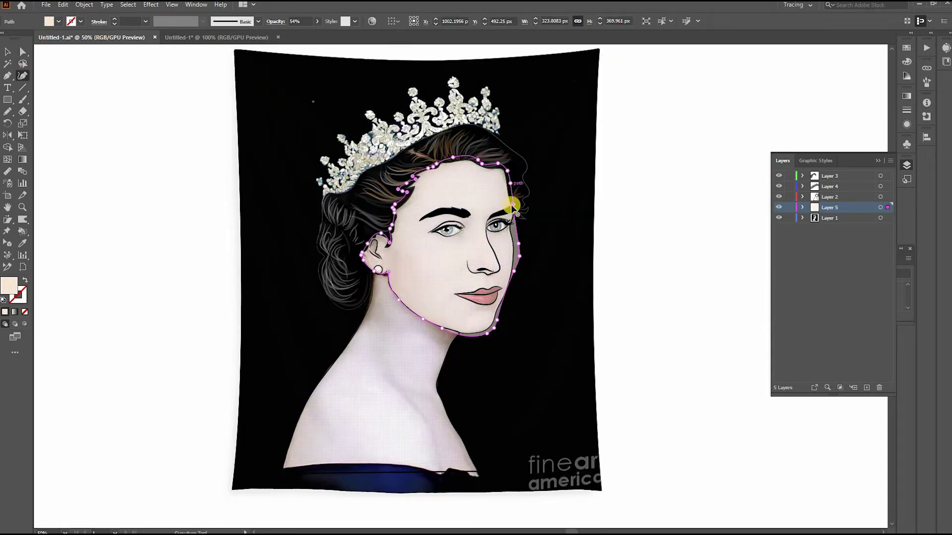
scroll(510, 213, "up", 3)
left_click_drag(519, 185, 522, 187)
left_click_drag(513, 122, 506, 130)
left_click(523, 214)
left_click_drag(527, 243, 513, 252)
scroll(515, 252, "down", 2)
left_click_drag(537, 244, 520, 238)
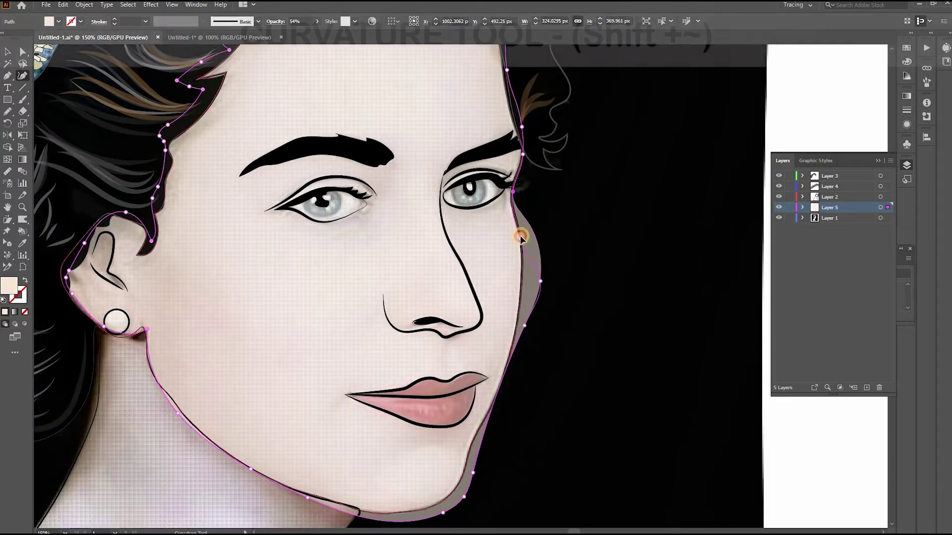
left_click_drag(540, 281, 523, 265)
left_click_drag(524, 326, 514, 335)
Hide the photo on Layer 1 and fit the face shape's edge to the chin and jaw line
scroll(524, 282, "down", 3)
left_click(778, 218)
left_click(404, 430)
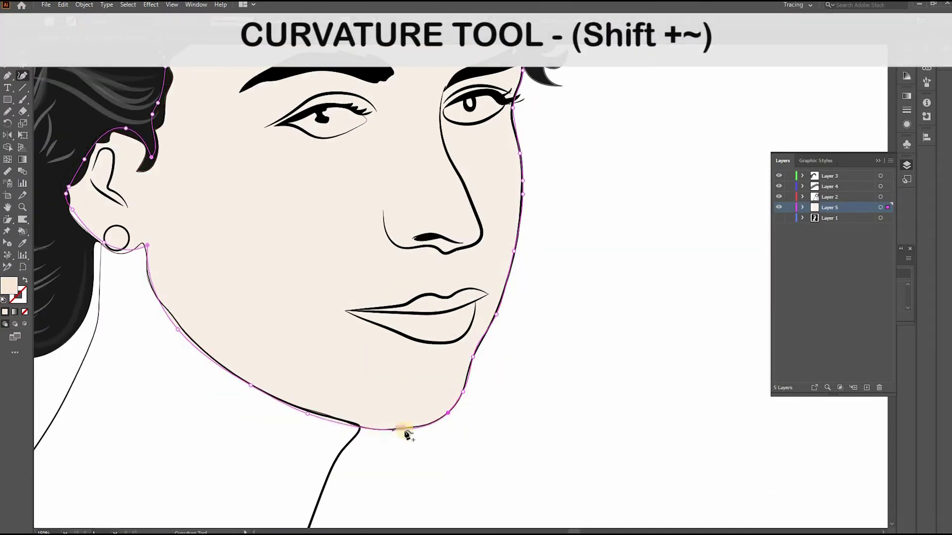
left_click_drag(339, 425, 341, 421)
left_click_drag(177, 329, 183, 327)
left_click_drag(146, 244, 410, 293)
left_click(438, 365)
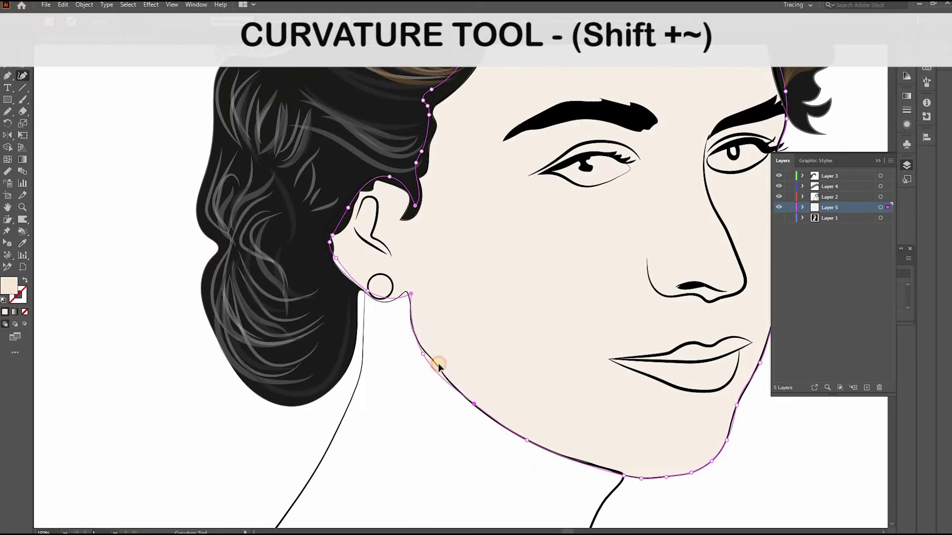
Adjust the face shape's curve points to follow the earlobe and the outer edge of the ear
left_click(361, 368, "ctrl")
left_click(372, 235, "ctrl")
left_click(22, 76)
left_click(407, 292)
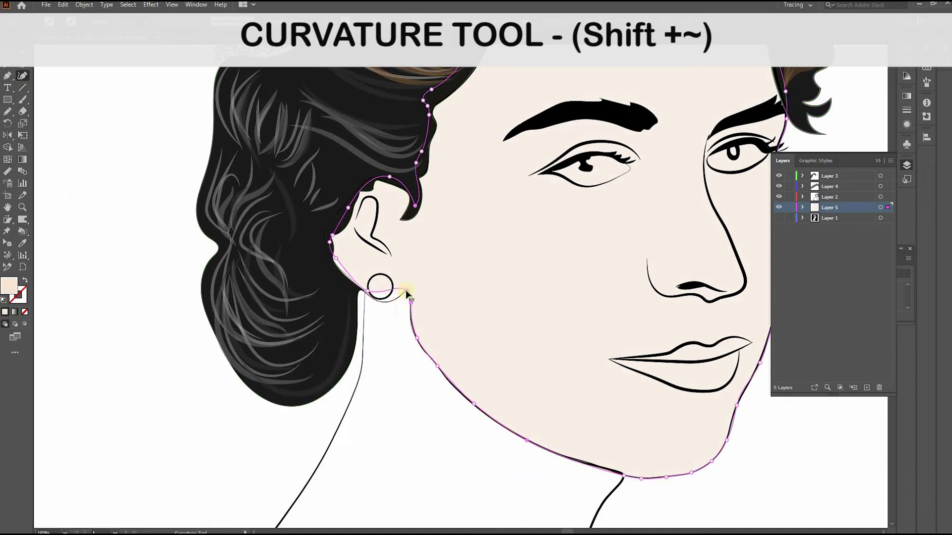
left_click(367, 293)
left_click_drag(336, 259, 336, 274)
left_click_drag(332, 235, 358, 186)
scroll(418, 230, "down", 1)
scroll(590, 228, "down", 1)
left_click_drag(590, 228, 361, 297)
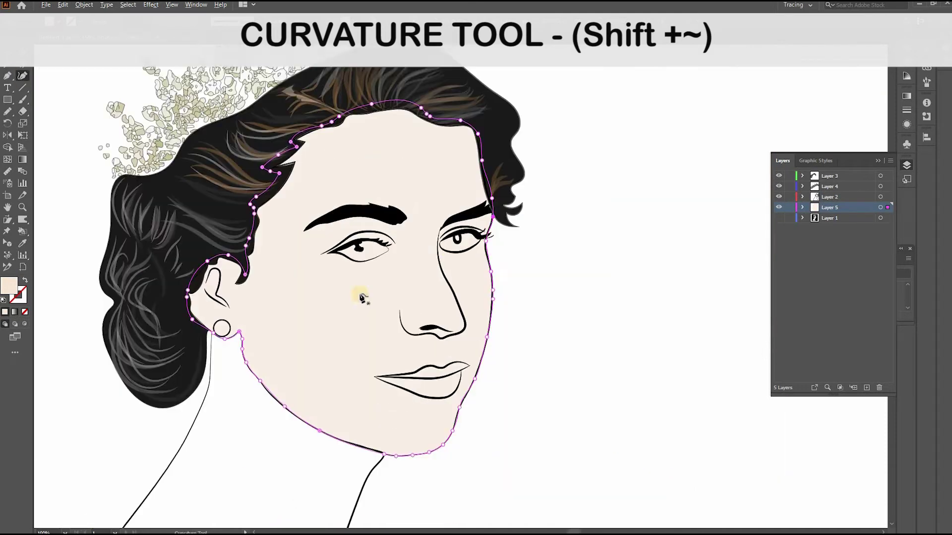
scroll(384, 241, "down", 1)
Fill the nearer eye's outline with white and deselect it
key("v")
left_click(348, 247)
left_click(49, 21)
left_click(17, 74)
left_click(906, 62)
left_click(569, 248)
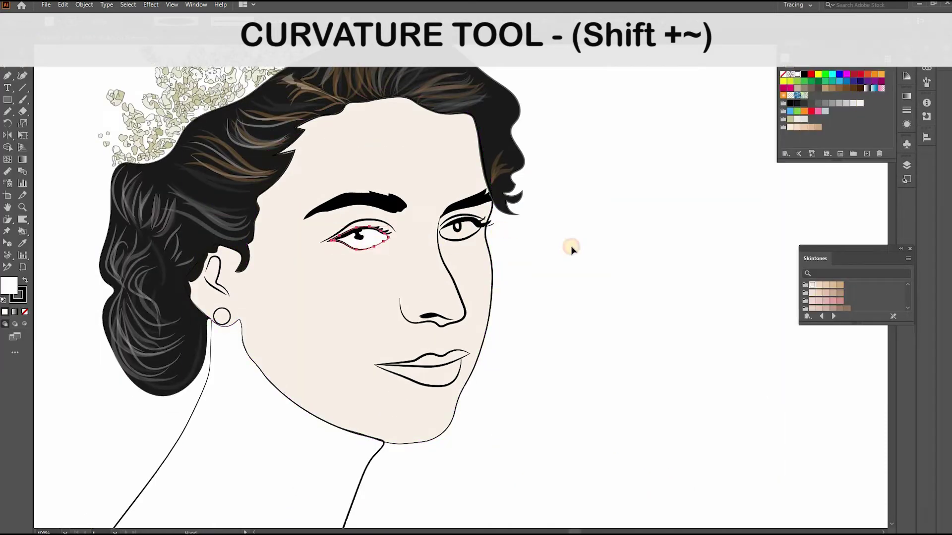
Extend the far eye's lower outline around the upper lid into a full eye shape with the Curvature tool
scroll(540, 241, "up", 2)
left_click(498, 241)
left_click(499, 259)
left_click(567, 230)
left_click(570, 241)
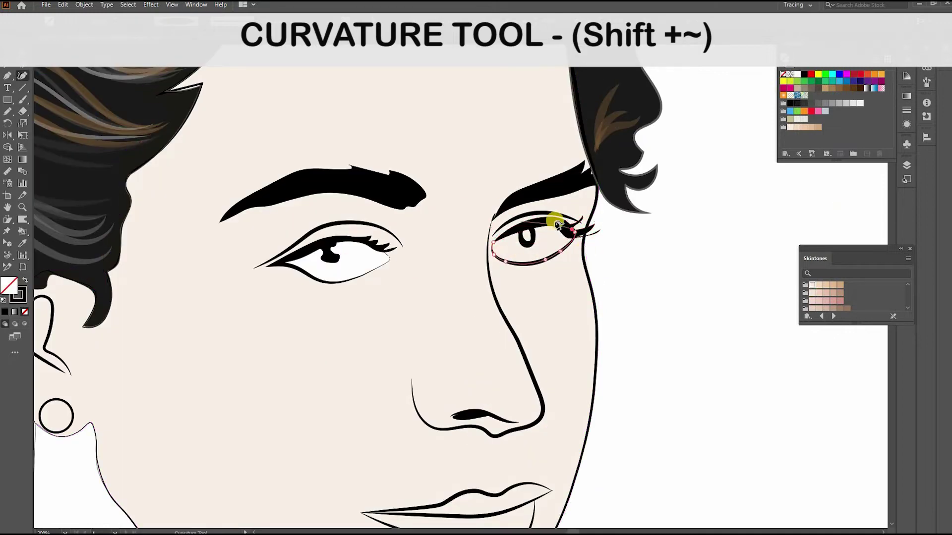
scroll(553, 201, "up", 2)
key("shift+grave")
left_click(548, 250)
left_click(461, 269)
left_click(434, 287)
left_click_drag(435, 311, 462, 324)
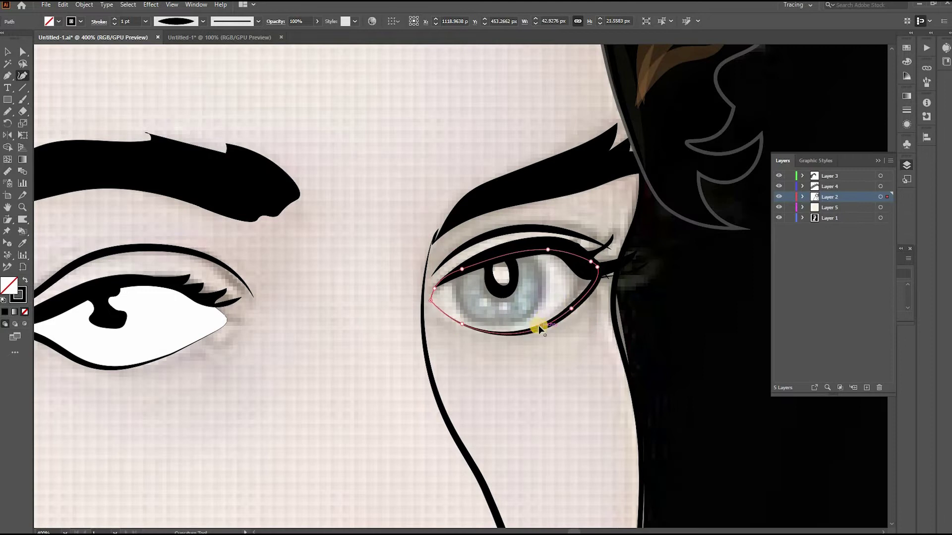
Finish fitting the far eye's outline to its inner corner and fill it with the nearer eye's white
left_click_drag(462, 324, 457, 323)
key("v")
left_click(427, 295)
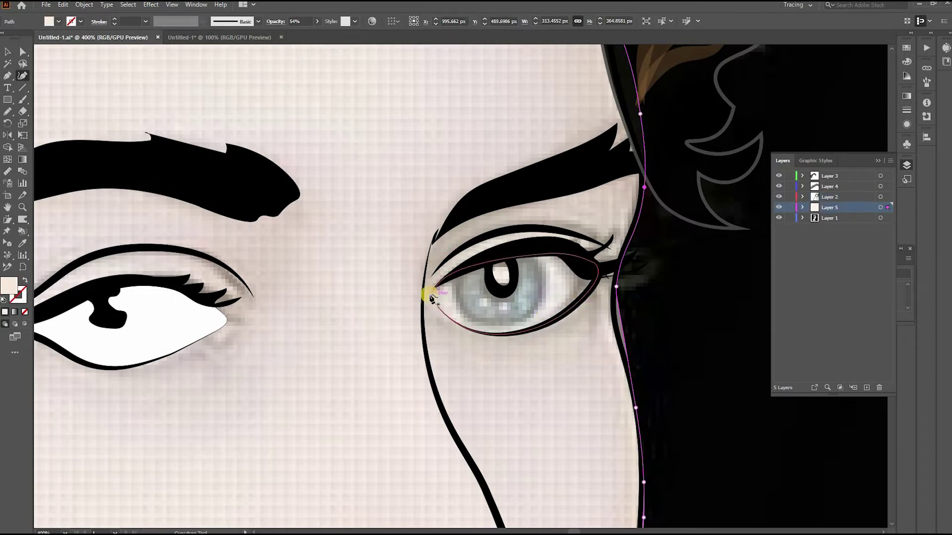
left_click(431, 298)
key("i")
left_click(198, 319)
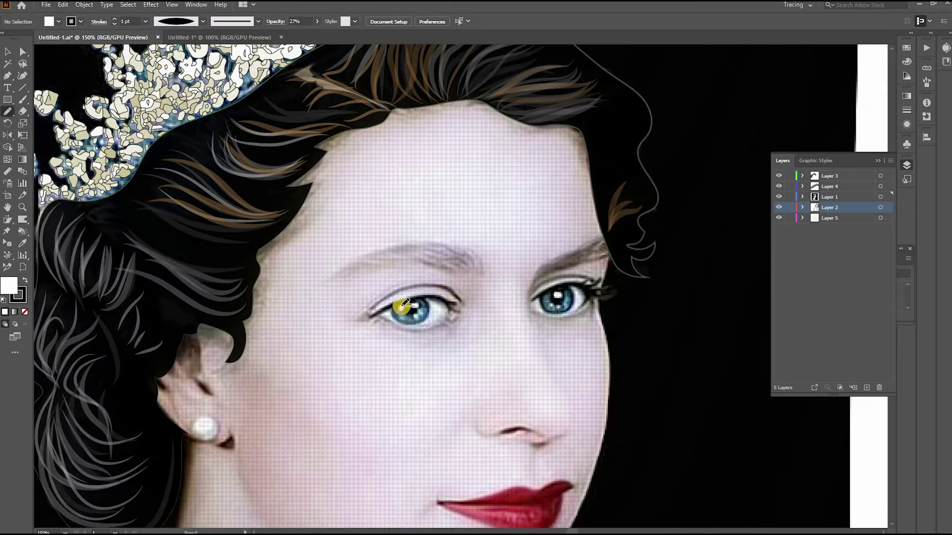
Try painting the nearer eye's iris over the photo with blue Paintbrush strokes and no fill
scroll(402, 306, "up", 2)
key("b")
left_click_drag(393, 319, 395, 322)
key("ctrl+z")
left_click(58, 21)
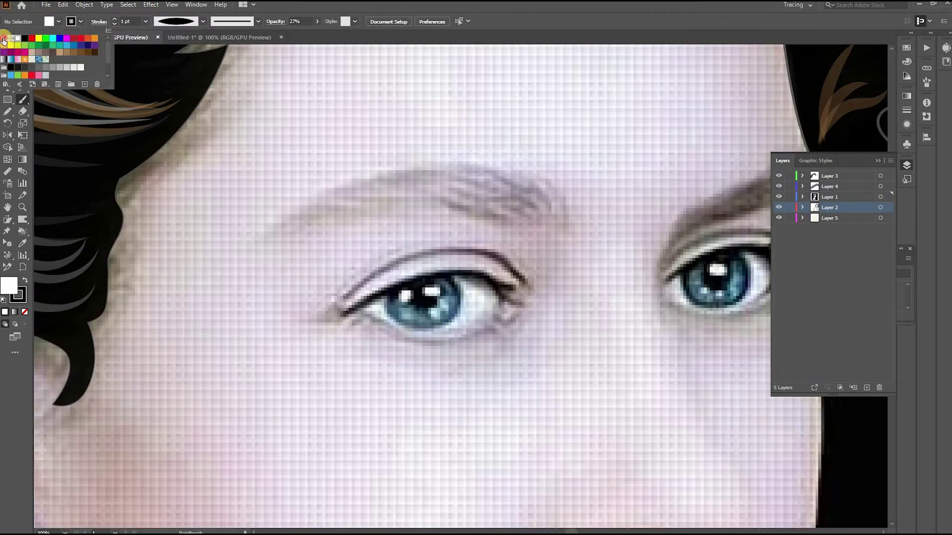
left_click(4, 39)
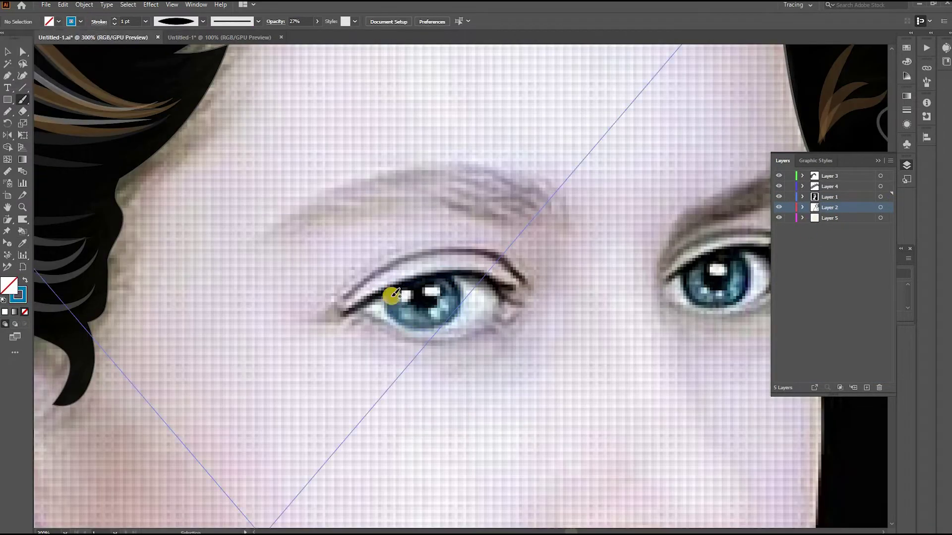
left_click_drag(431, 328, 442, 323)
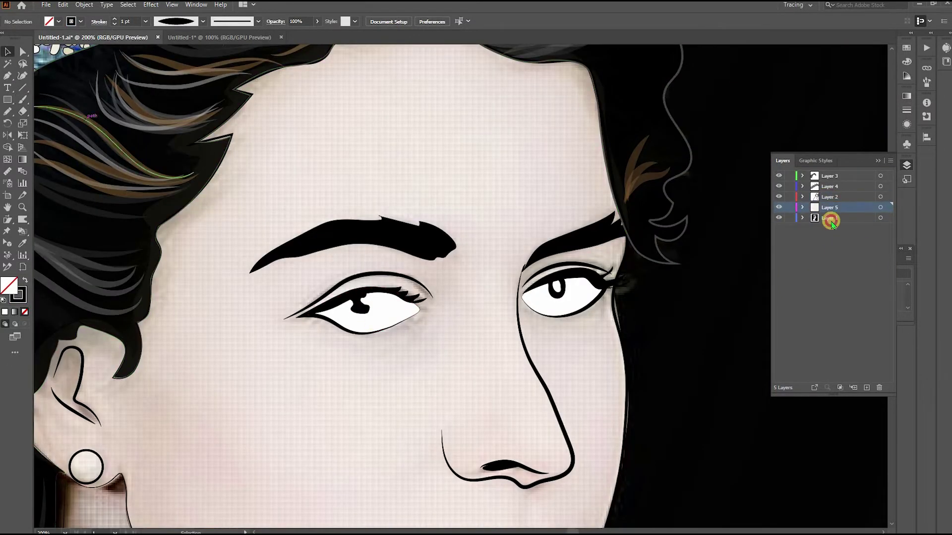
Toggle the visibility of Layers 1, 2 and 5 to compare the line art with the photo's eyes
left_click(830, 221)
left_click(779, 218)
left_click(779, 218)
left_click(779, 197)
left_click(779, 197)
left_click(778, 197)
left_click(778, 207)
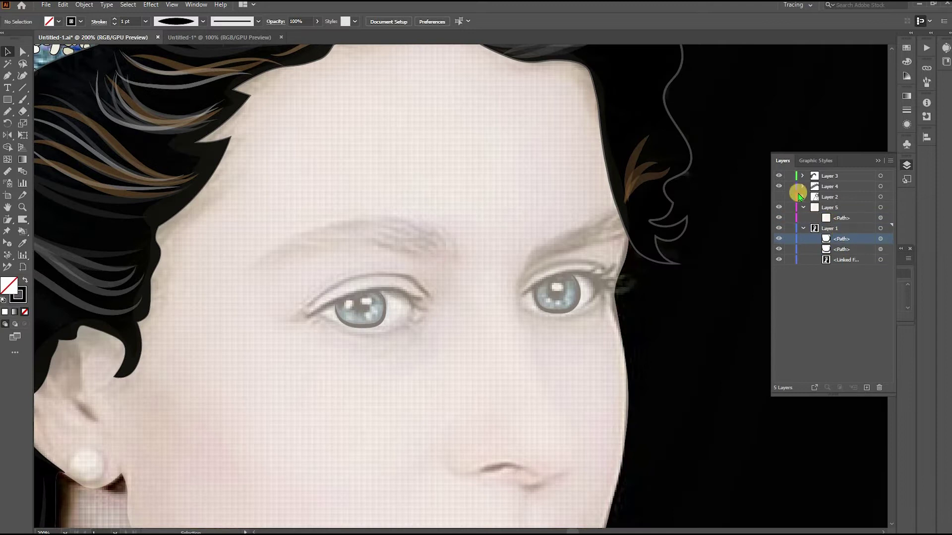
left_click(813, 187)
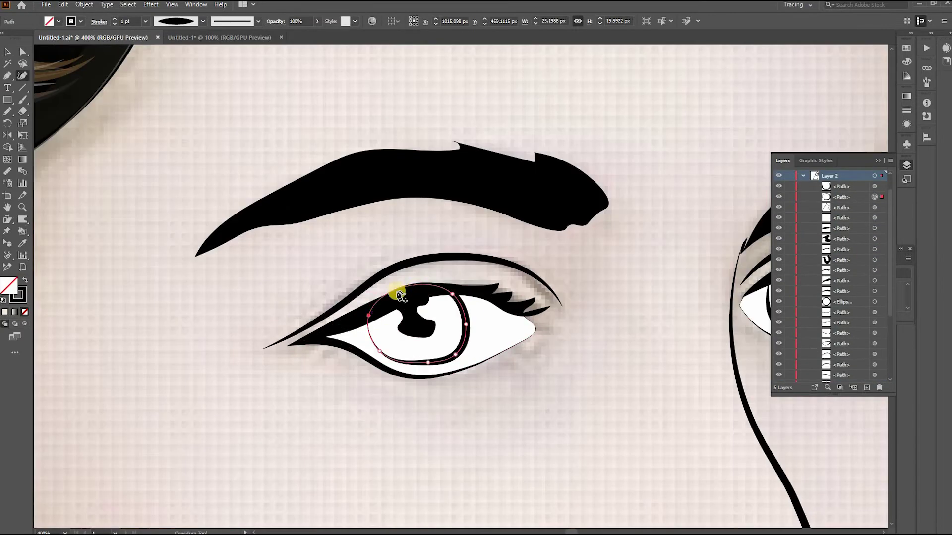
Set the nearer eye's iris outline to 0.25 pt and fill the iris with blue
left_click(115, 24)
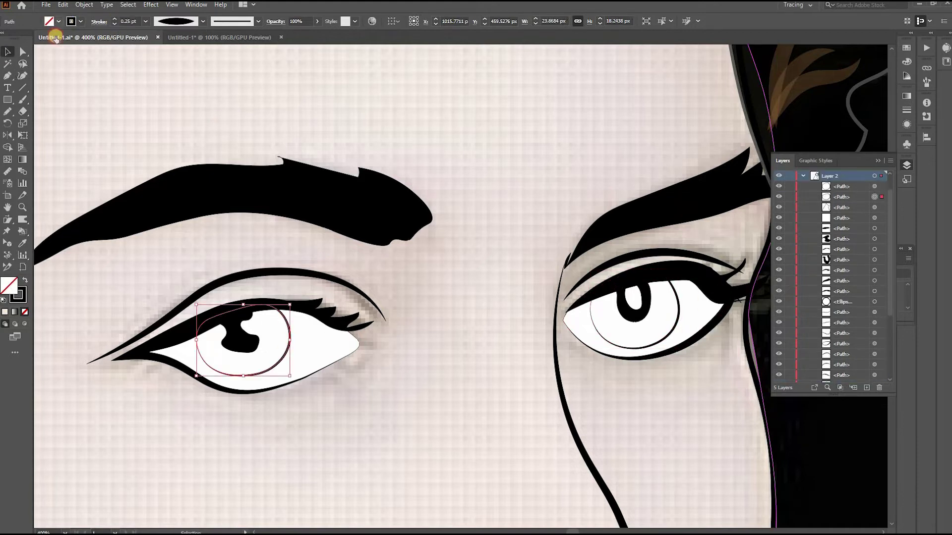
left_click(49, 21)
left_click(66, 46)
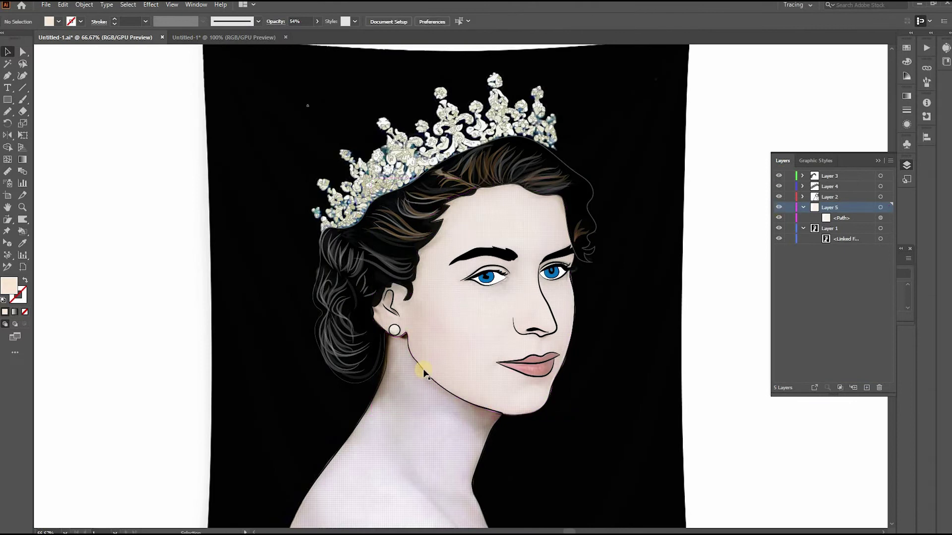
Reduce the jaw line's stroke weight and adjust the opacity of the skin-tone face shape
left_click(114, 25)
left_click(114, 25)
left_click(114, 25)
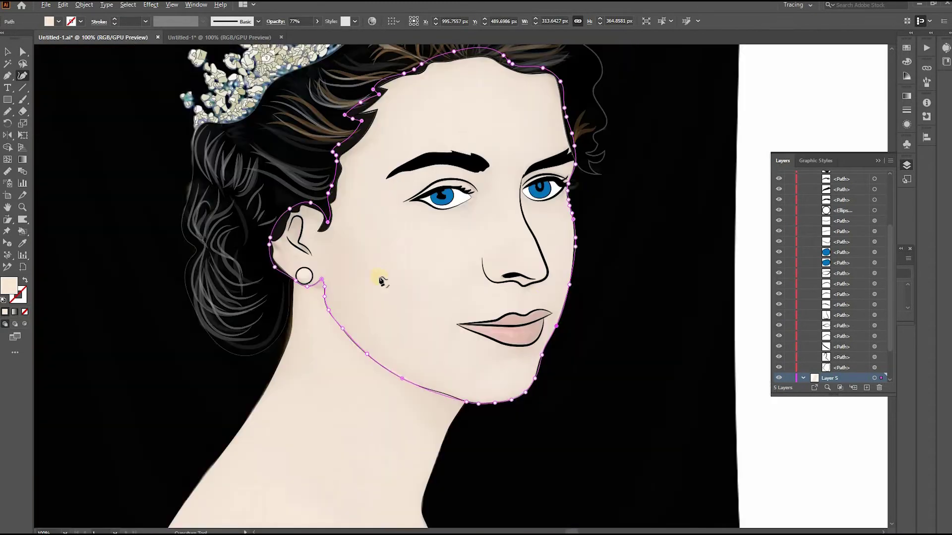
left_click(317, 21)
left_click_drag(317, 34, 303, 33)
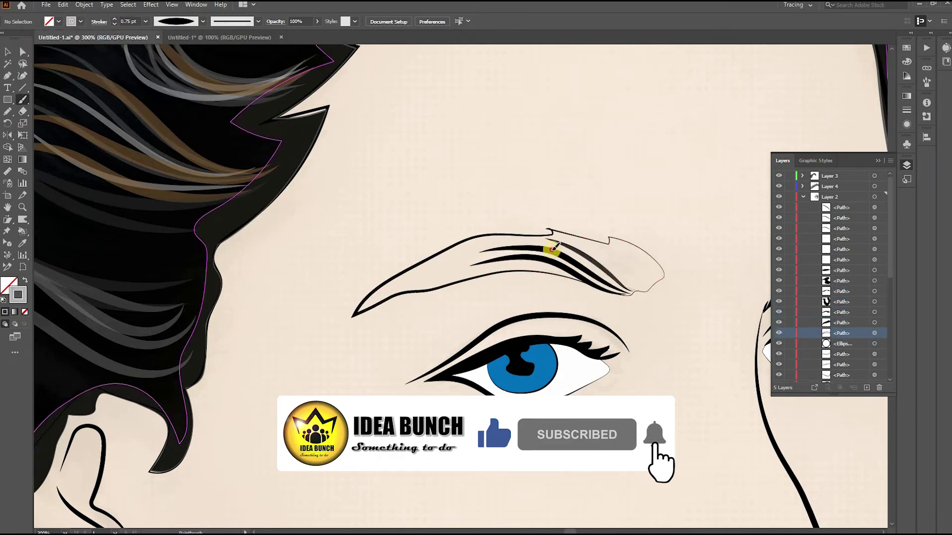
Brush fine hair strokes of 0.25 to 0.75 pt along the nearer eyebrow and lower its black fill shape's opacity to 80%
left_click_drag(548, 249, 506, 264)
left_click_drag(438, 256, 633, 287)
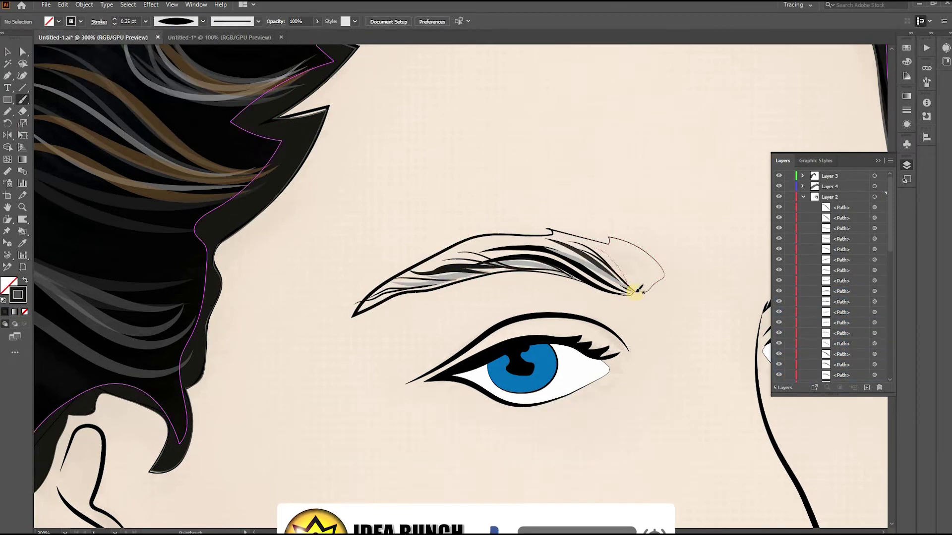
left_click(115, 19)
left_click_drag(645, 251, 629, 282)
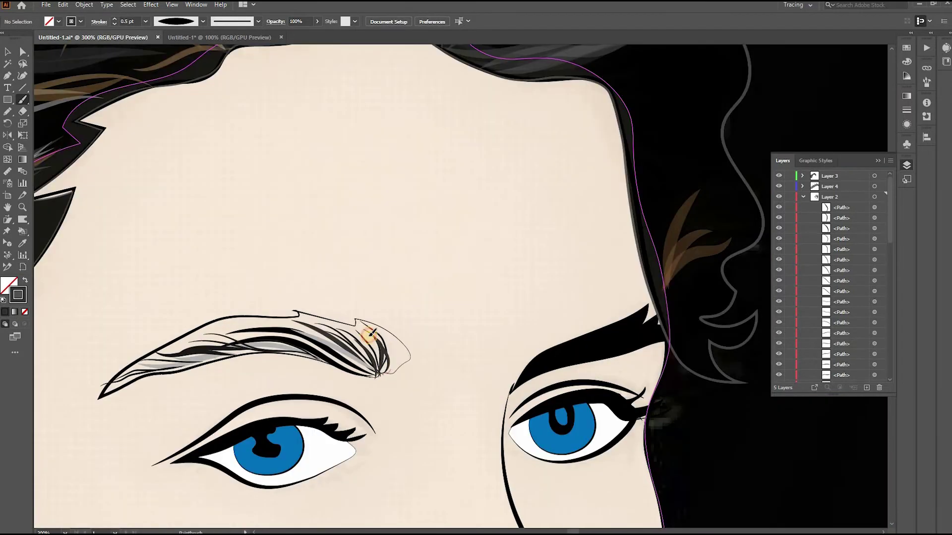
left_click_drag(367, 333, 388, 372)
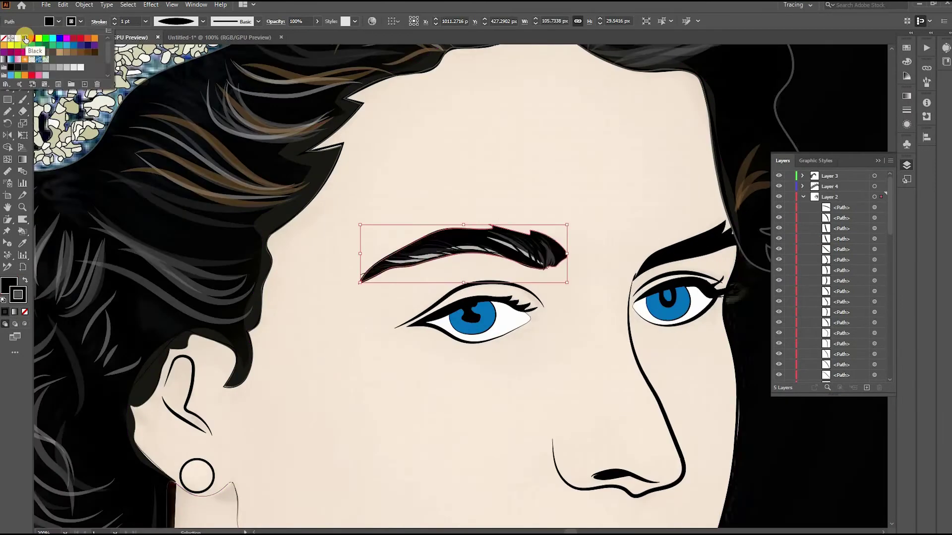
left_click_drag(320, 34, 306, 34)
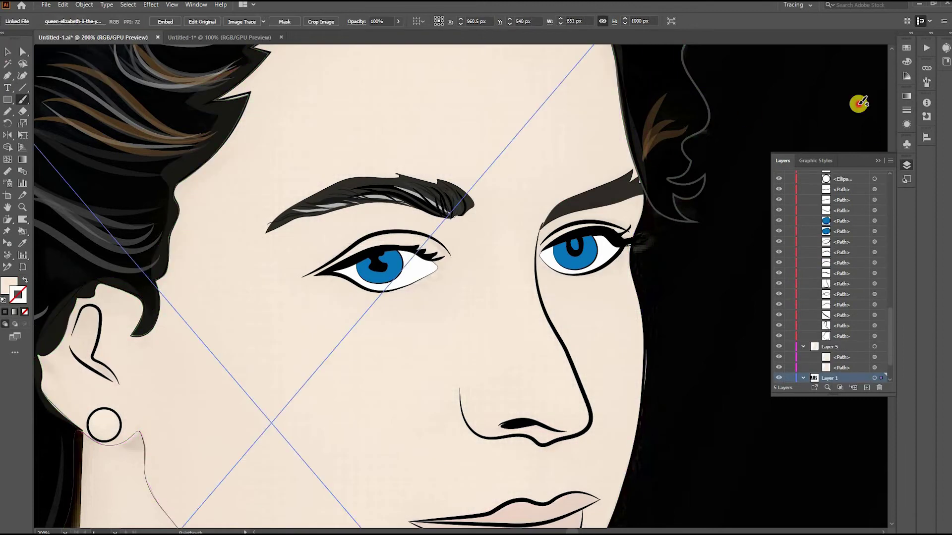
key("ctrl+shift+a")
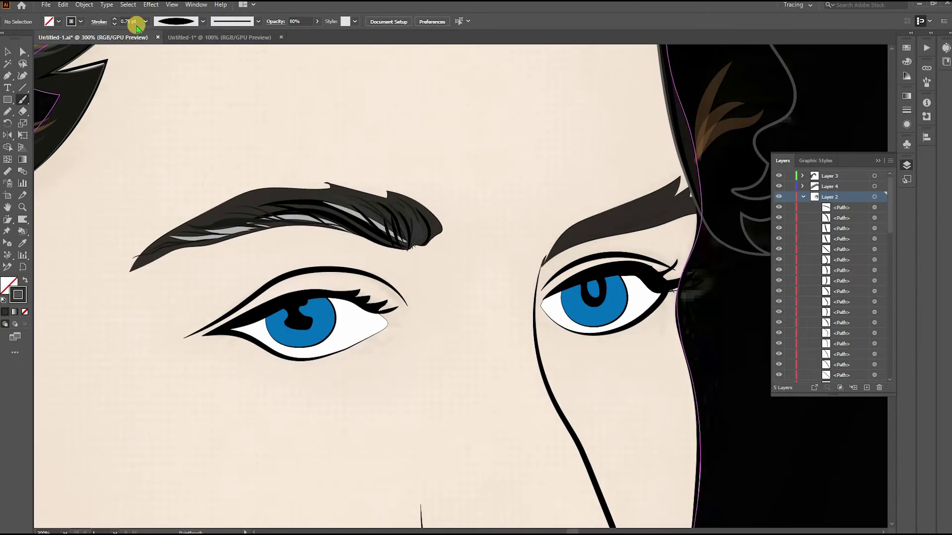
Brush fine black and grey hair strokes of 0.25 and 0.5 pt across the far eyebrow
left_click_drag(556, 251, 545, 260)
left_click(116, 24)
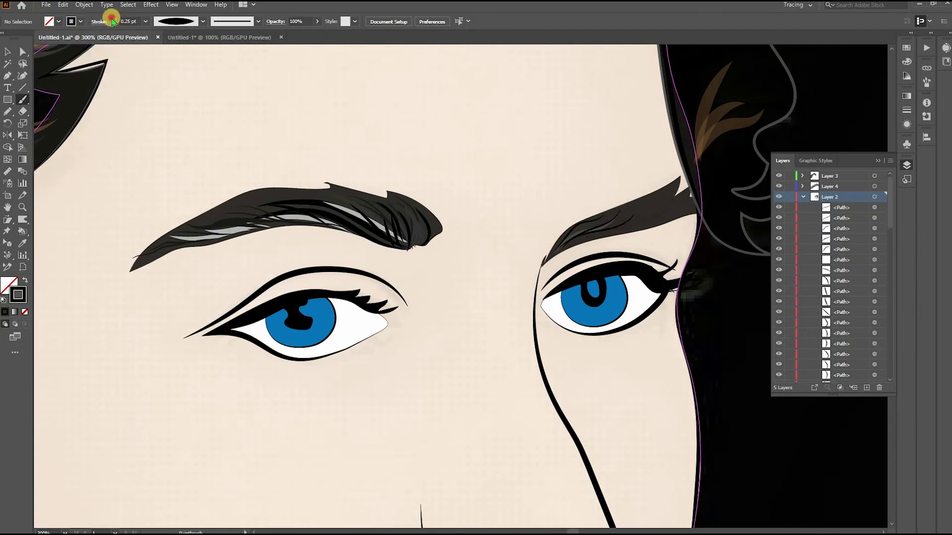
mouse_move(655, 223)
left_mouse_down()
mouse_move(671, 198)
mouse_move(680, 201)
left_mouse_up()
left_click_drag(415, 77, 277, 94)
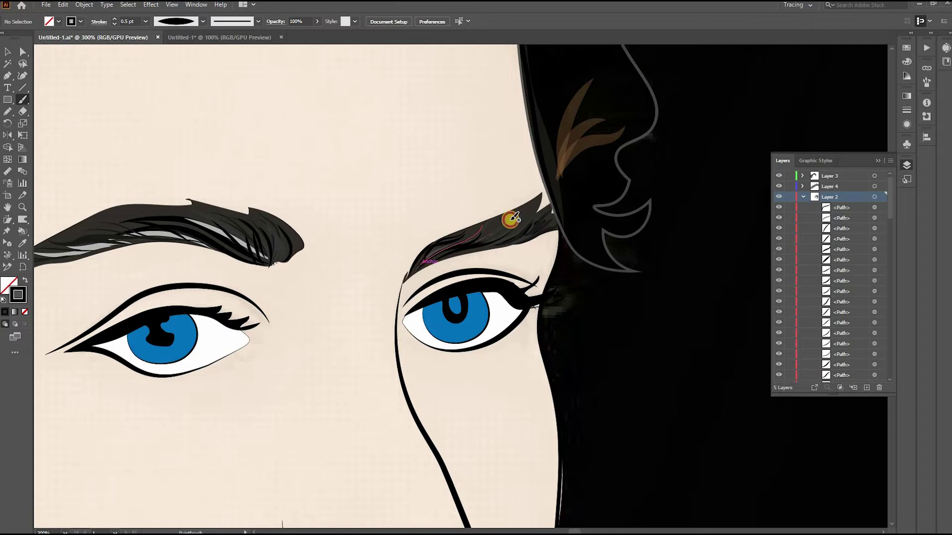
left_click(73, 22)
left_click(30, 75)
left_click_drag(416, 272, 482, 235)
scroll(459, 216, "down", 6)
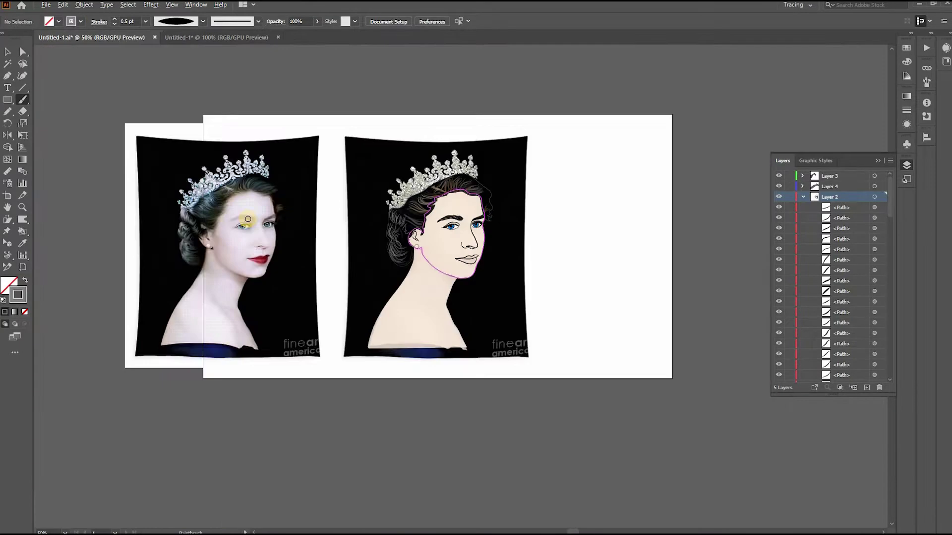
scroll(450, 222, "up", 6)
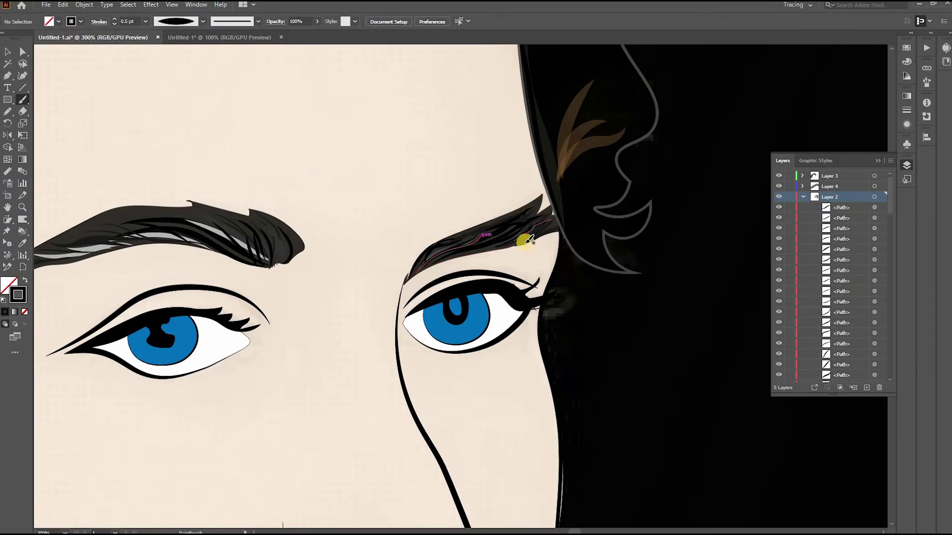
Select the skin-tone face shape on Layer 5 and add the first gradient mesh lines along the jaw with the Mesh tool
scroll(390, 237, "down", 3)
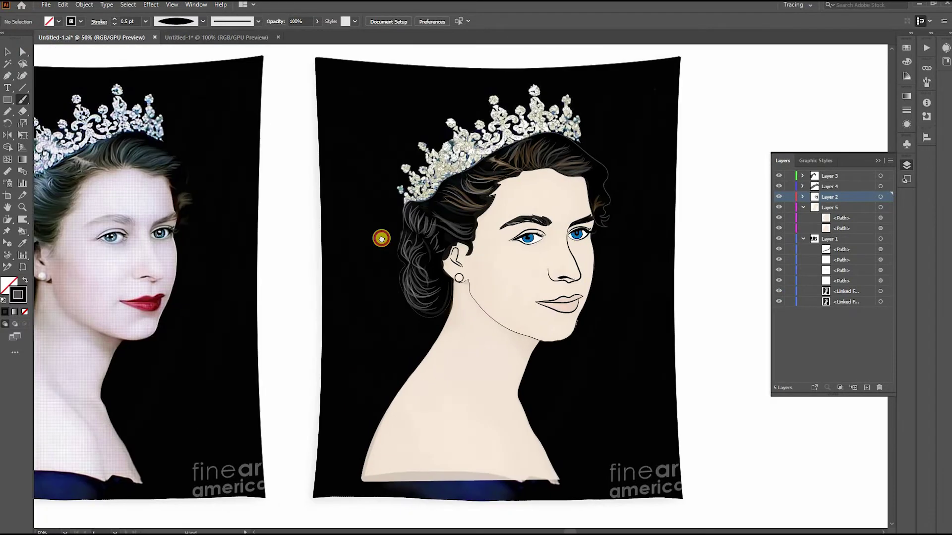
left_click(601, 270)
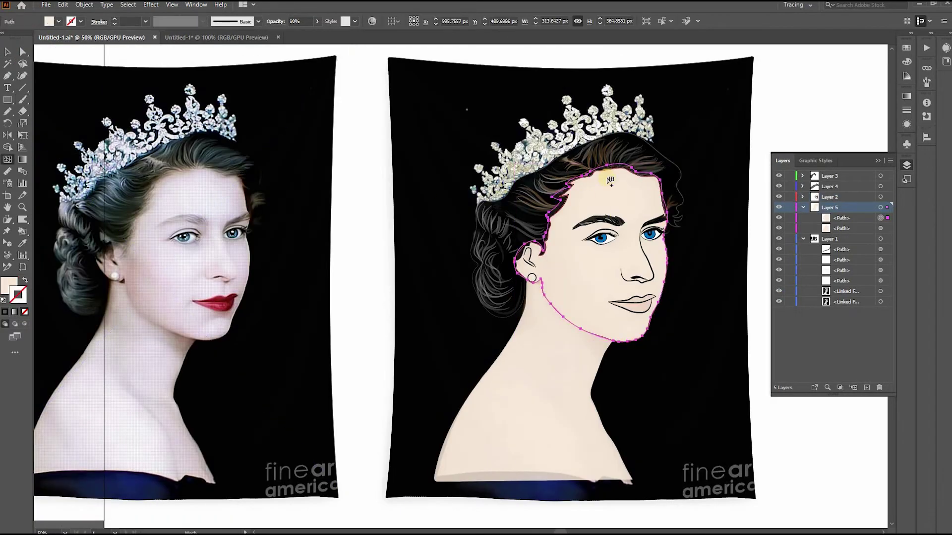
left_click(549, 301)
left_click(550, 301, "ctrl")
left_click(572, 311, "ctrl")
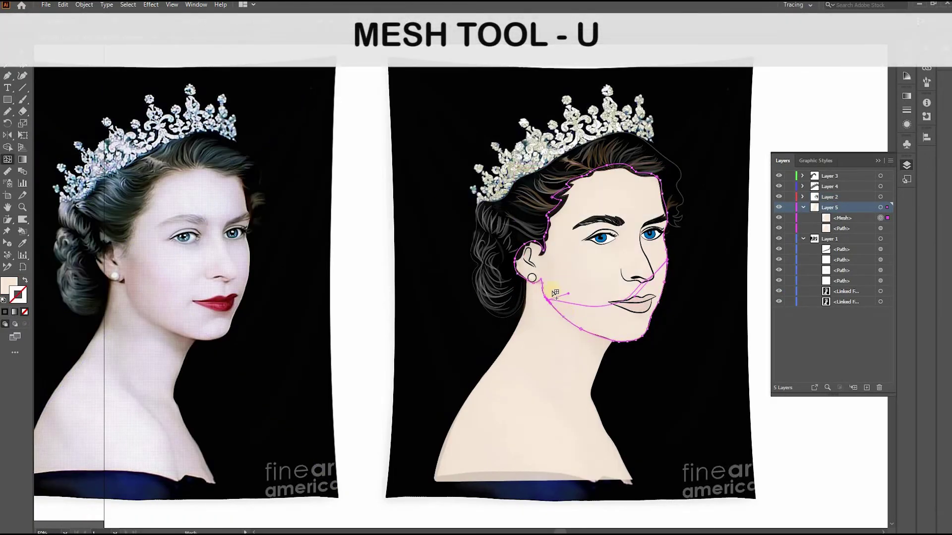
scroll(554, 293, "up", 1)
left_click(538, 279, "ctrl")
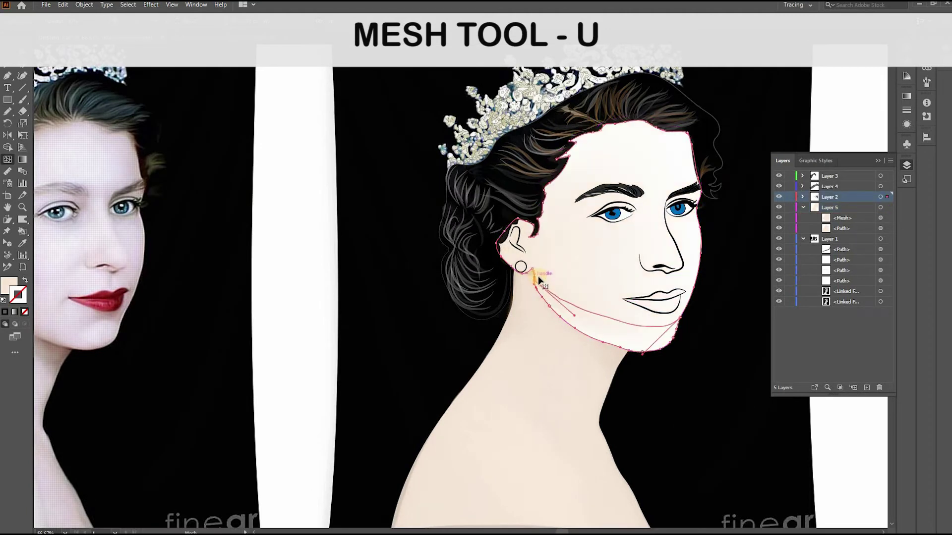
left_click(573, 304, "ctrl")
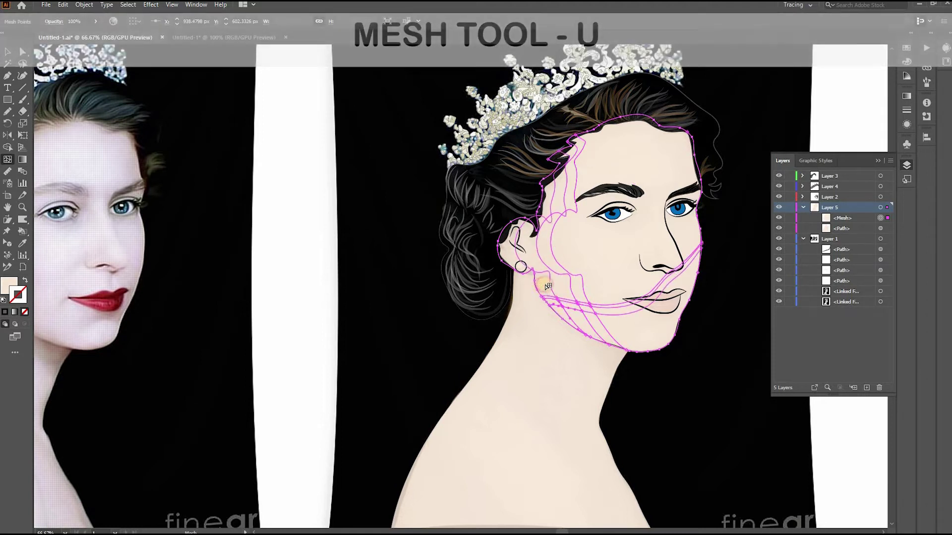
Extend the gradient mesh into a dense grid across the ear, cheeks, forehead, nose and chin
left_click(539, 259)
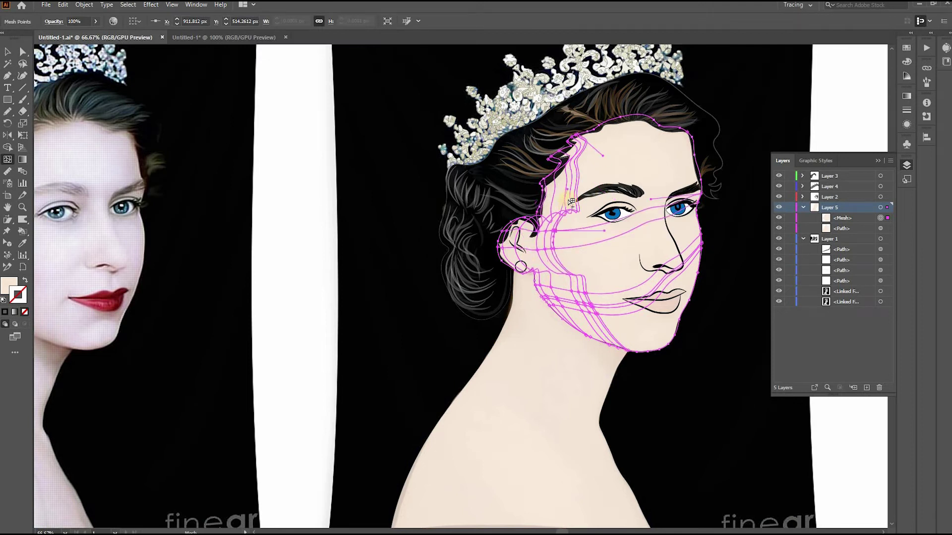
left_click_drag(541, 213, 612, 213)
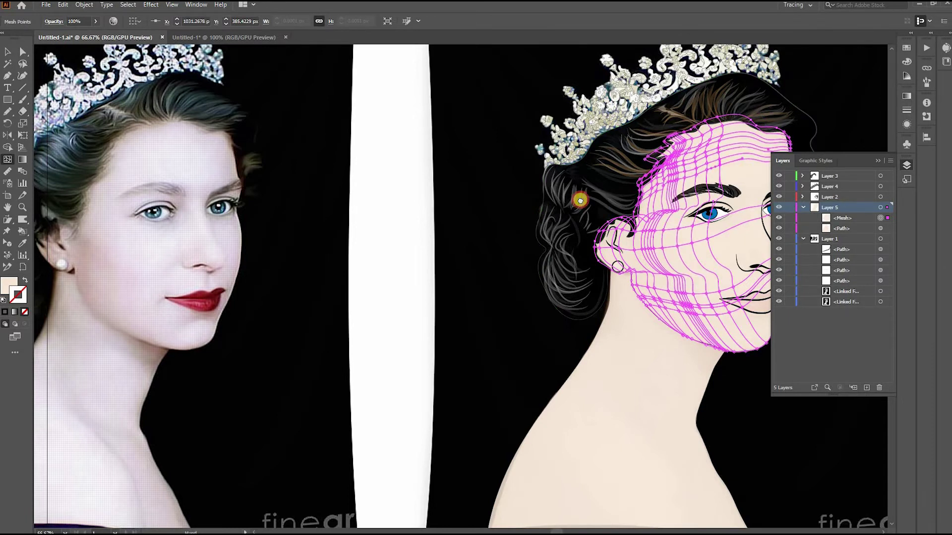
left_click_drag(580, 200, 637, 194)
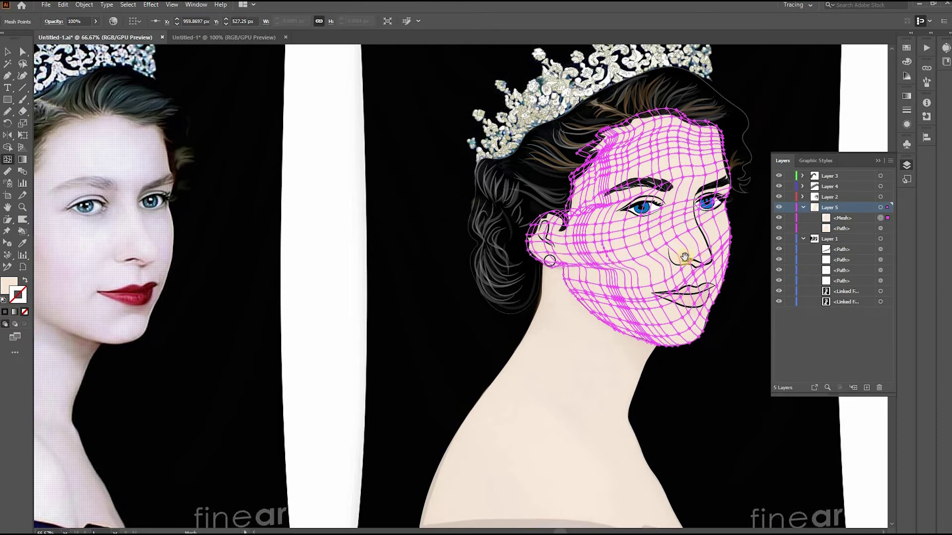
scroll(639, 277, "down", 1)
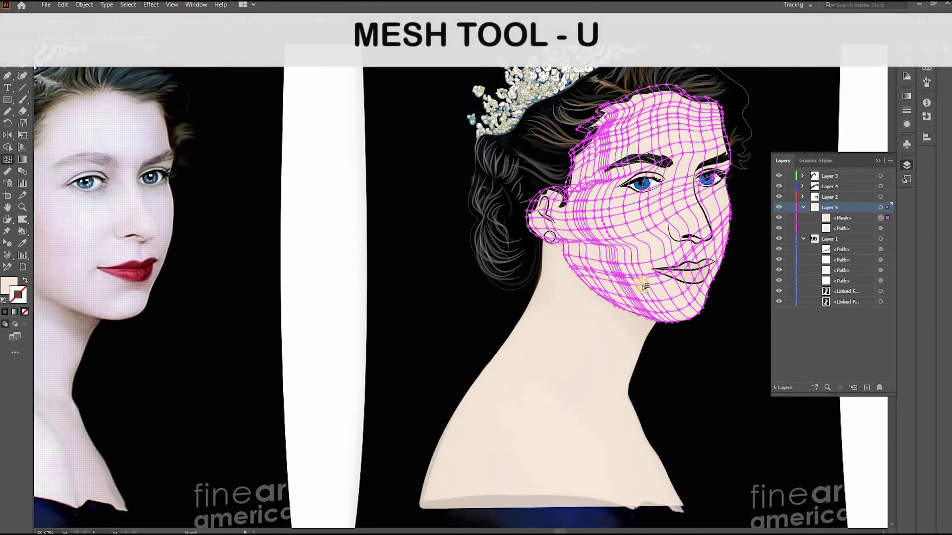
scroll(644, 287, "up", 2)
scroll(599, 290, "down", 2)
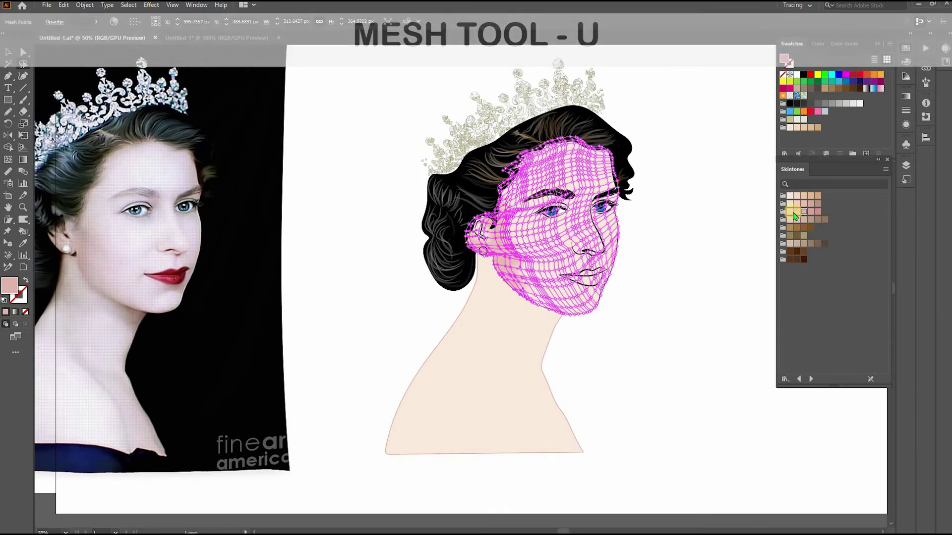
Lasso the face mesh points along the forehead hairline and tint them with a pink skin tone
key("ctrl+shift+a")
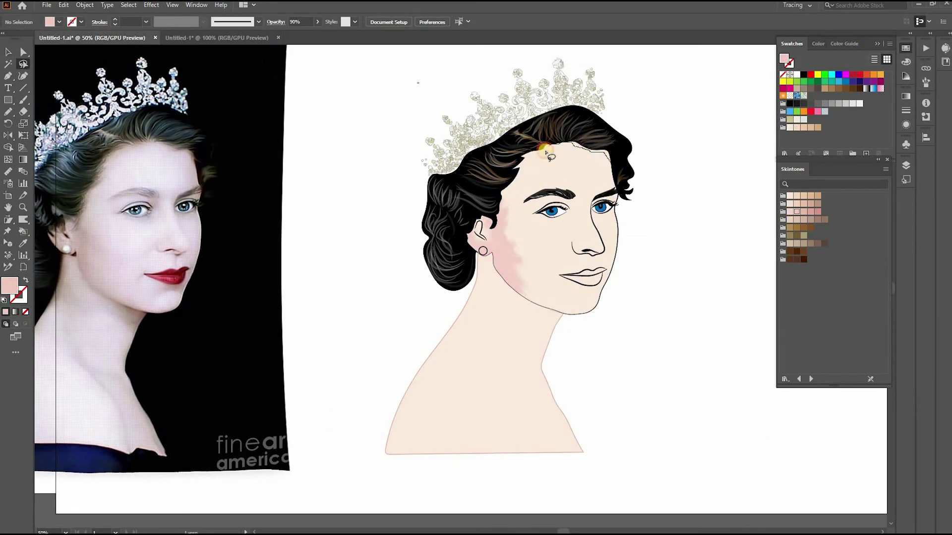
left_click_drag(548, 155, 550, 158)
left_click(680, 257)
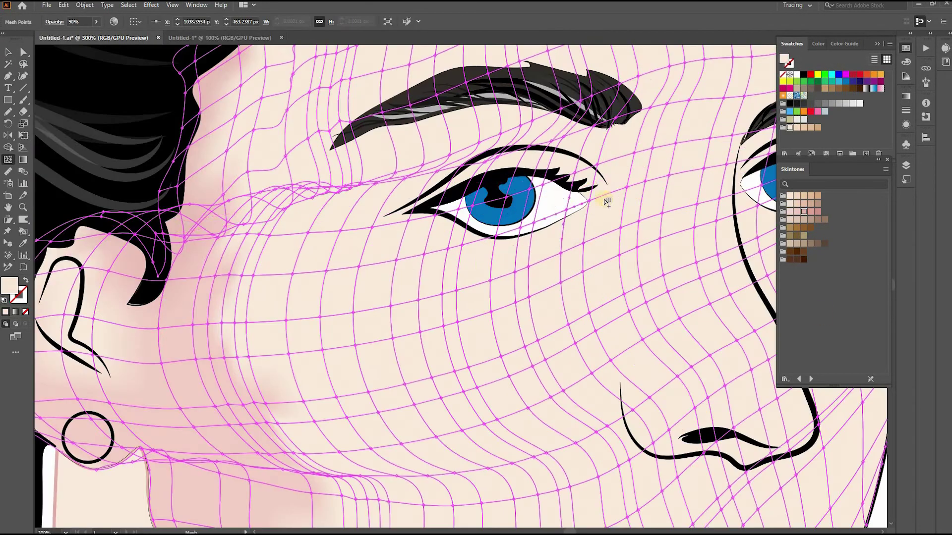
Lasso the mesh points around the eyes' inner corners and tint them with a peach skin tone
left_click_drag(603, 197, 598, 229)
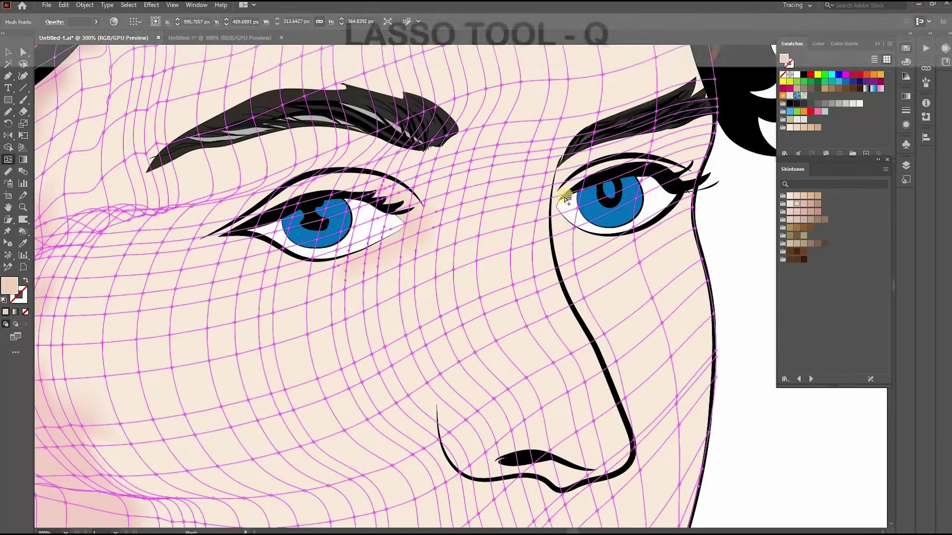
left_click(506, 251)
left_click_drag(506, 250, 585, 253)
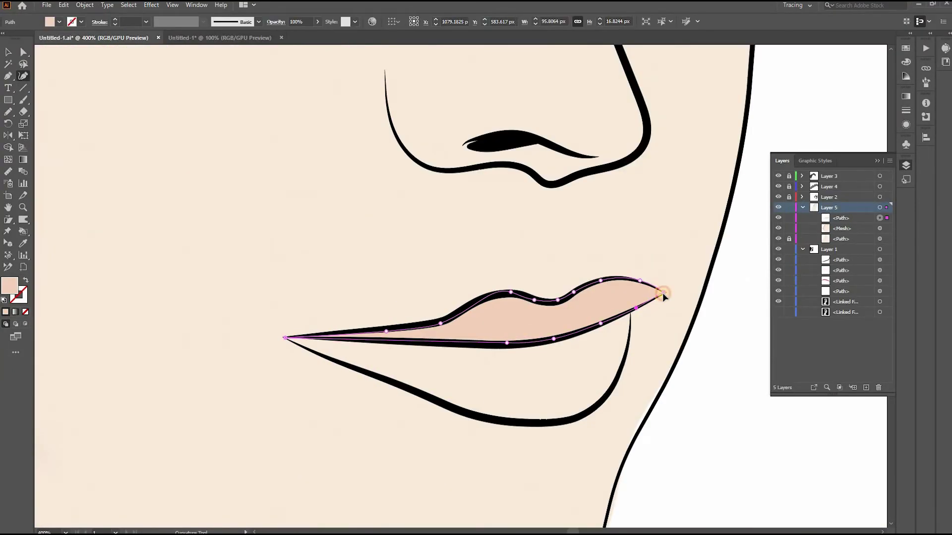
scroll(664, 312, "up", 3)
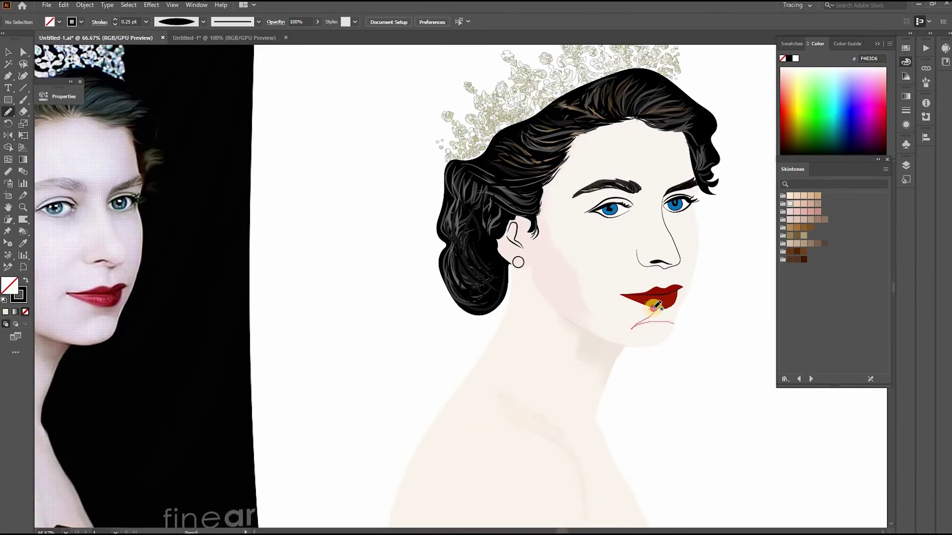
Add a skin-tone shadow shape below the lower lip at 70% opacity and arrange it beneath the lips
left_click(318, 22)
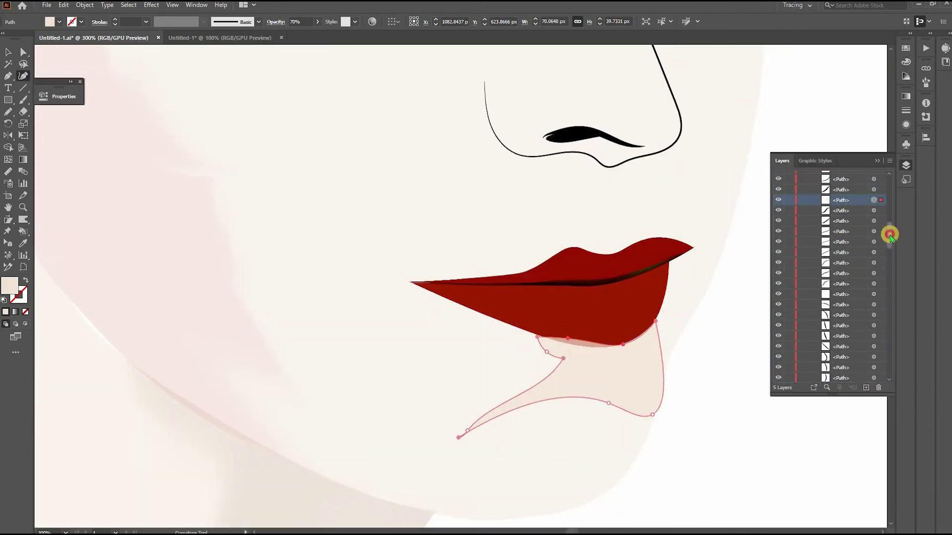
left_click(852, 350)
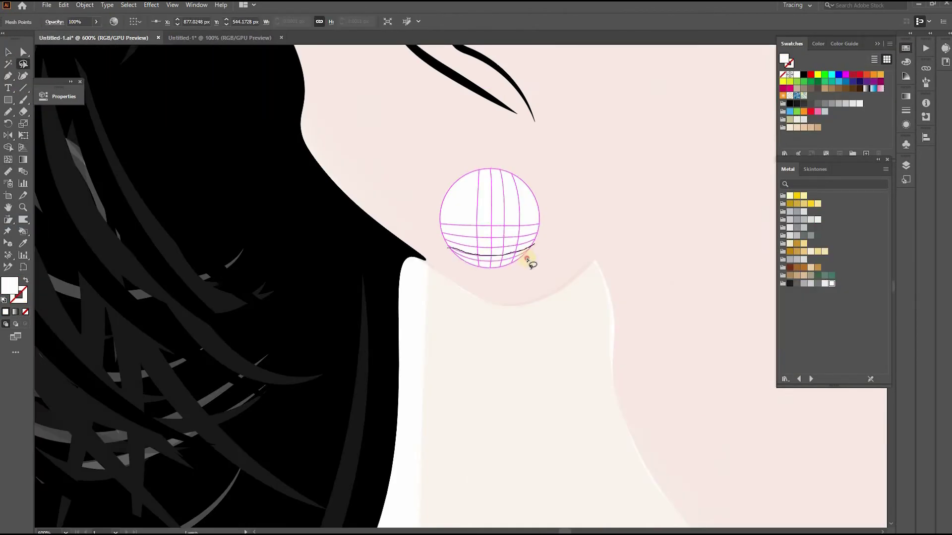
Tint the lassoed lower mesh points of the round earring with a colour from the Metal swatches
left_click(799, 213)
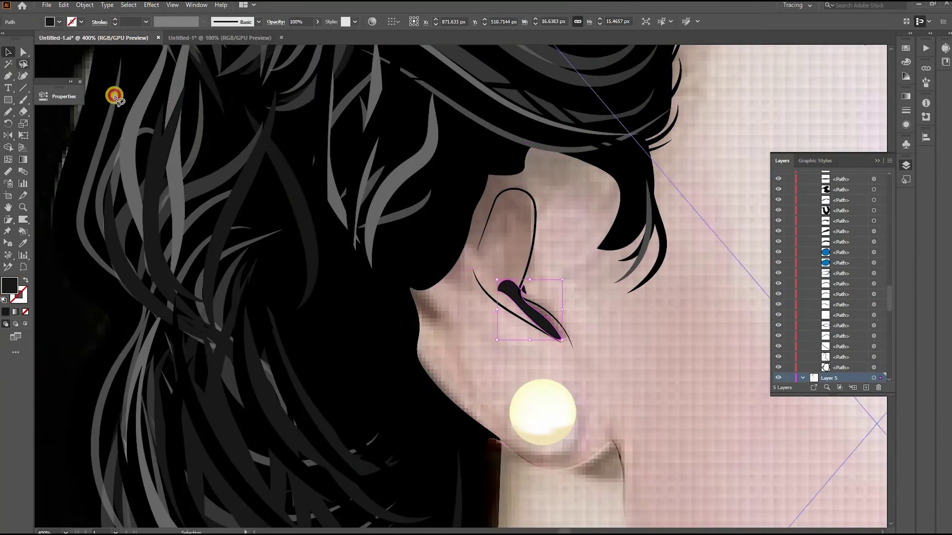
Reshape the dark fold inside the ear with the Curvature tool and trace along the earlobe's edge with the Pencil tool
key("n")
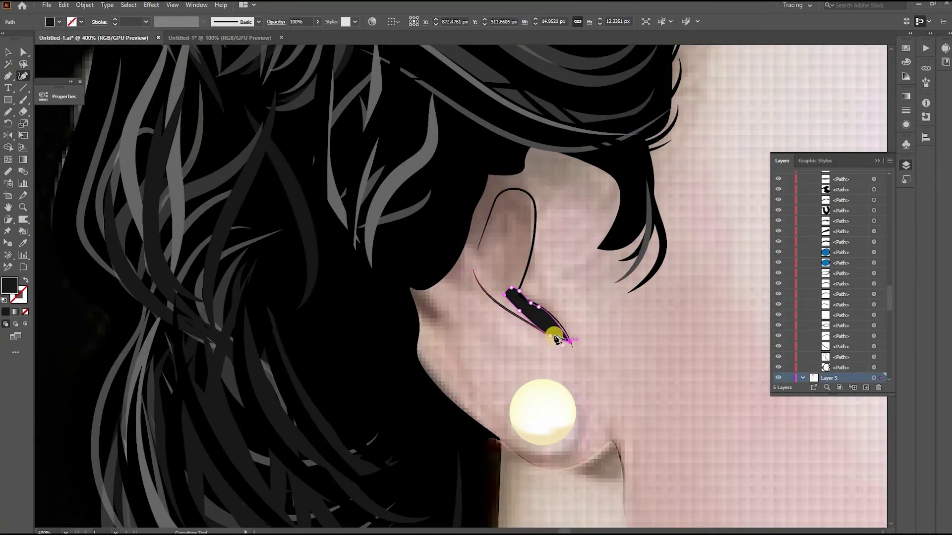
left_click_drag(541, 328, 531, 315)
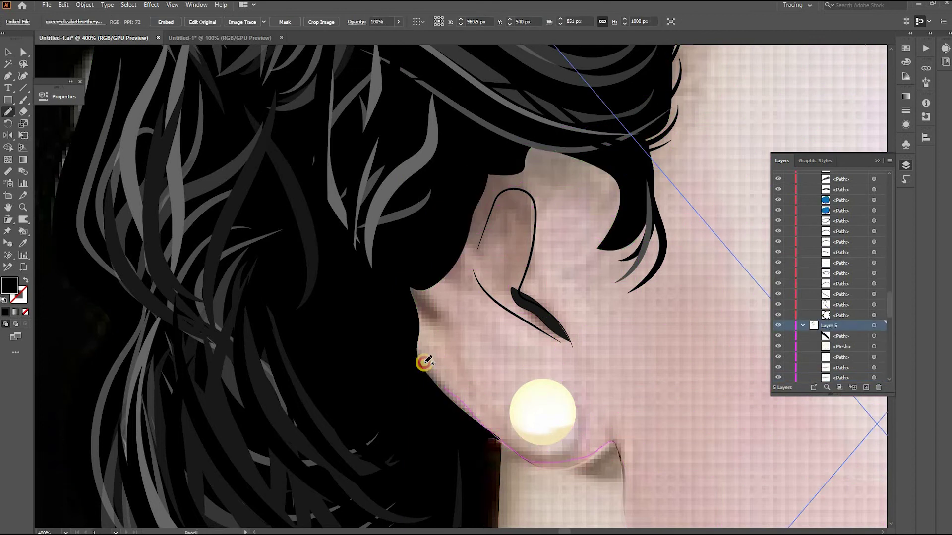
left_click_drag(425, 362, 608, 432)
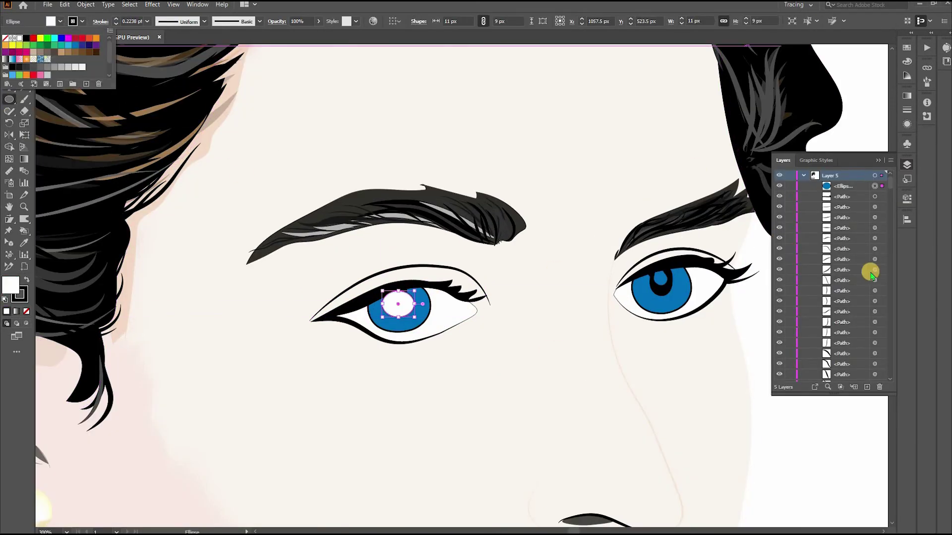
Place the white highlight ellipse behind the left eye's pupil shape, remove its stroke and reshape it with the Curvature tool
mouse_move(848, 191)
left_mouse_down()
mouse_move(857, 379)
mouse_move(850, 183)
mouse_move(866, 382)
mouse_move(846, 340)
left_mouse_up()
key("v")
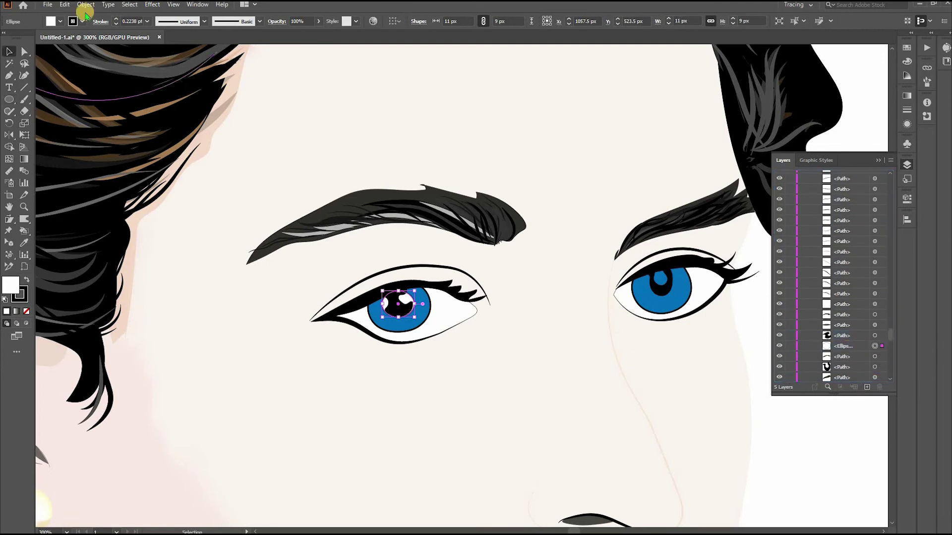
left_click(82, 21)
left_click(6, 38)
scroll(406, 315, "up", 2)
key("shift+grave")
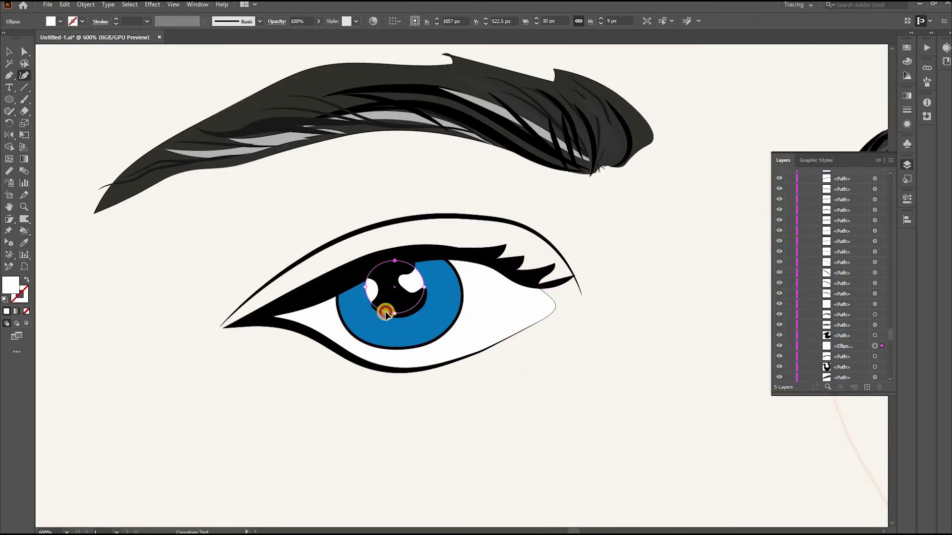
left_click_drag(427, 300, 427, 302)
scroll(527, 410, "down", 2)
left_click_drag(527, 410, 293, 388)
Copy the white pupil highlight to the right eye and arrange the copy behind that eye's pupil shape
left_click(10, 53)
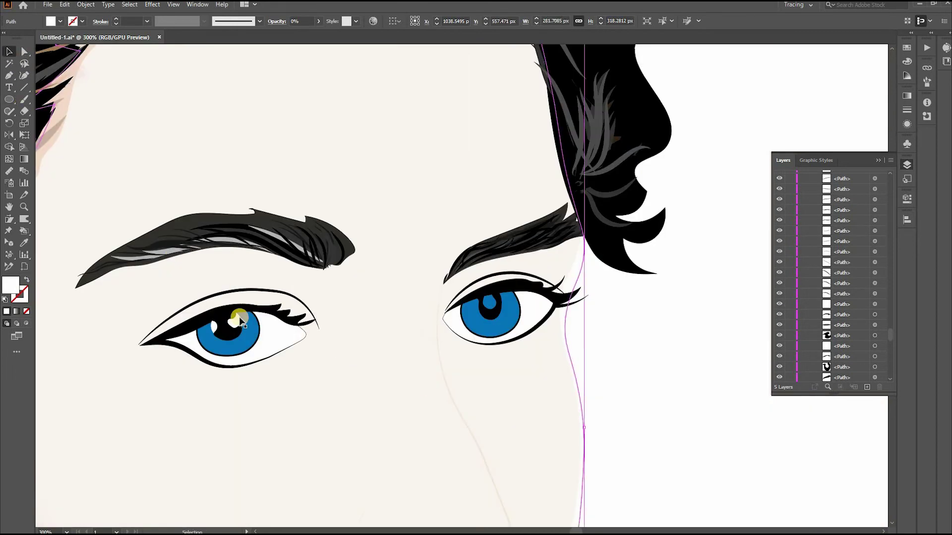
left_click_drag(238, 318, 504, 299)
left_click_drag(507, 319, 500, 312)
mouse_move(849, 346)
left_mouse_down()
mouse_move(857, 374)
mouse_move(850, 341)
left_mouse_up()
left_click(679, 342)
Reshape the right eye's black pupil around its white highlight with the Curvature tool
scroll(484, 313, "up", 3)
left_click(489, 313)
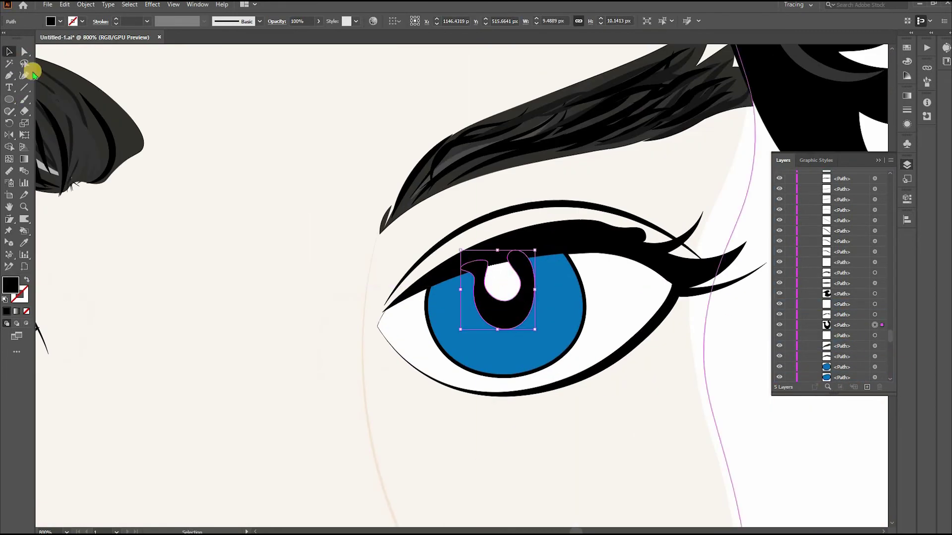
left_click(25, 75)
left_click_drag(494, 296, 498, 284)
scroll(460, 325, "down", 1)
left_click(303, 311, "ctrl")
left_click_drag(303, 311, 490, 278)
Adjust the stroke weight of the blue irises' outlines
key("v")
left_click(211, 337)
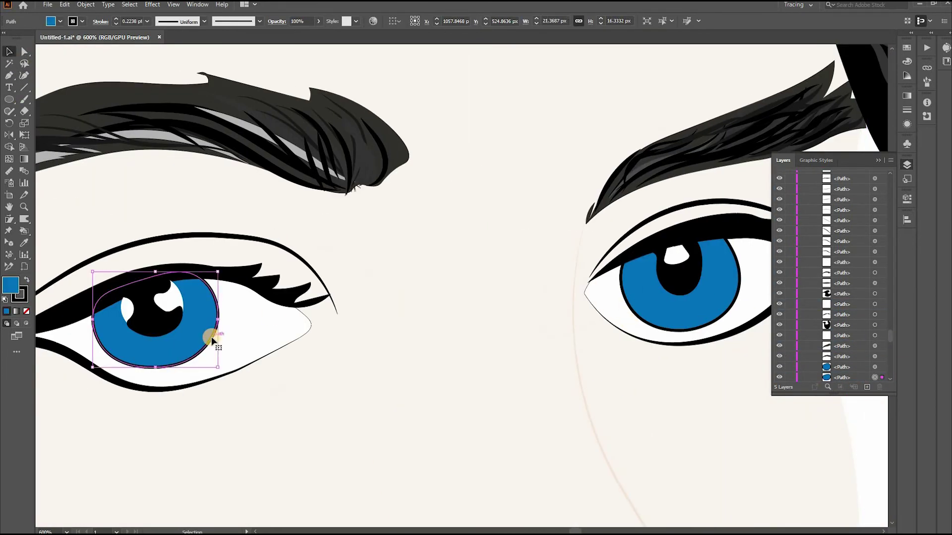
left_click(117, 23)
left_click(636, 300)
left_click(500, 95)
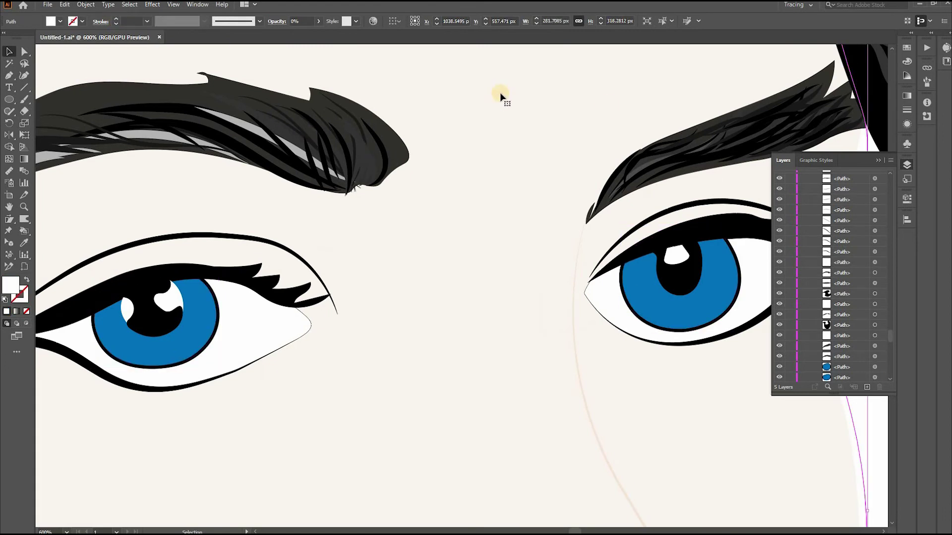
Smooth the left eye's upper crease line and sharpen the eye's inner corner with the Curvature tool
left_click(214, 233)
left_click(25, 75)
left_click_drag(219, 247, 304, 250)
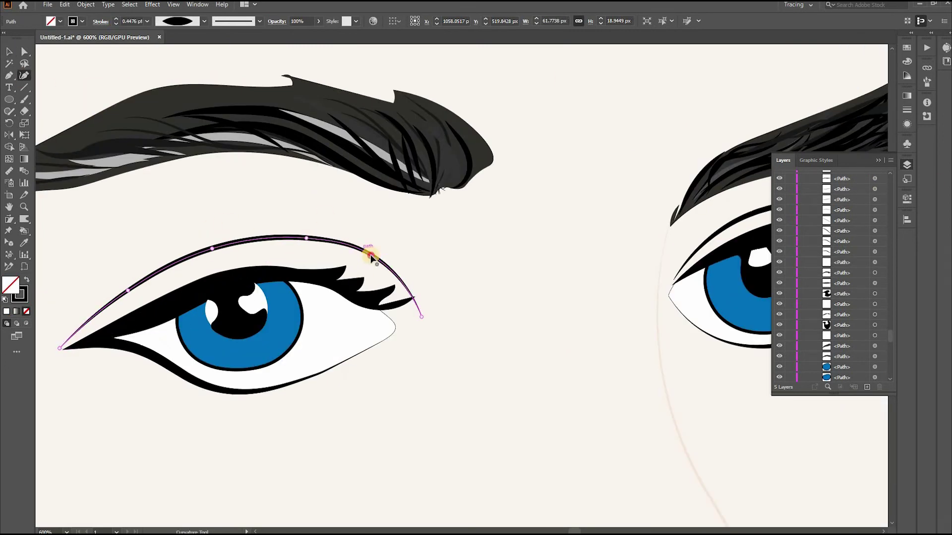
left_click_drag(370, 255, 372, 262)
left_click(395, 328, "ctrl")
key("v")
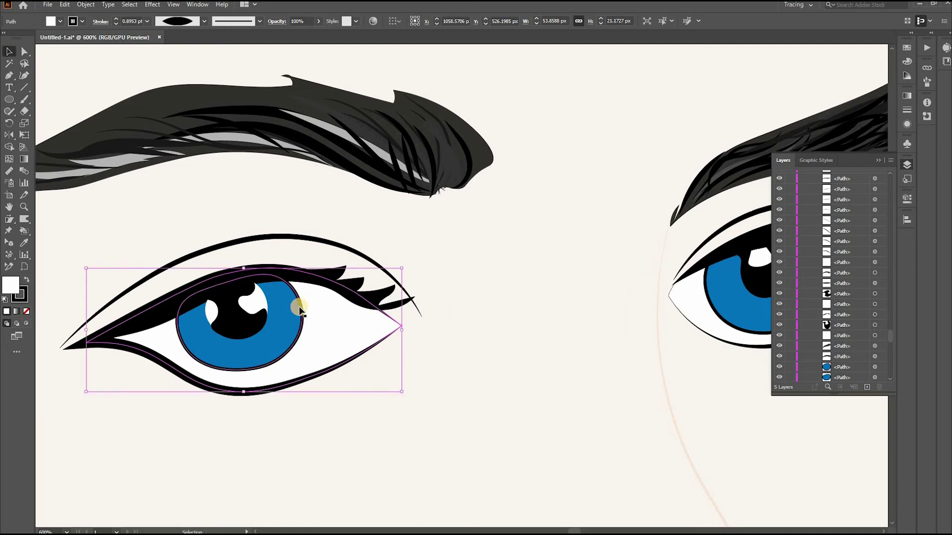
Apply the Basic brush definition to the outlines of both irises
left_click(299, 308)
left_click(259, 21)
left_click(236, 53)
left_click(705, 281)
left_click(237, 53)
left_click(585, 361)
Refine the upper edge of the left eyebrow's outline with the Curvature tool
left_click_drag(583, 361, 417, 315)
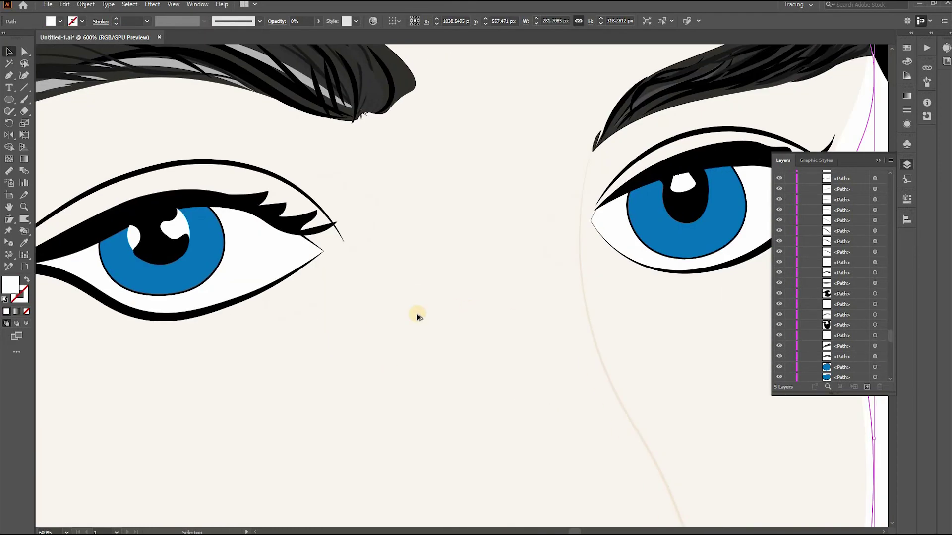
scroll(417, 316, "down", 1)
left_click(288, 112)
key("shift+grave")
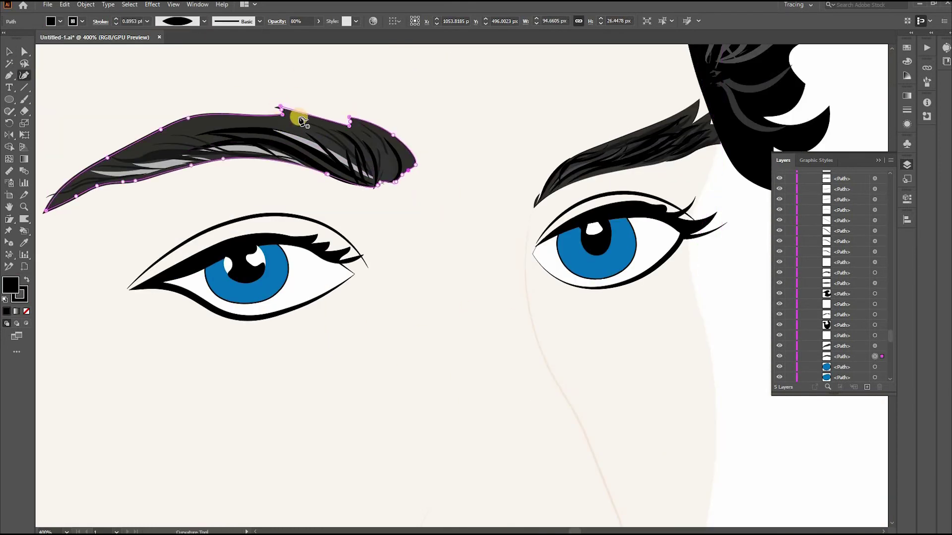
key("v")
left_click(180, 284)
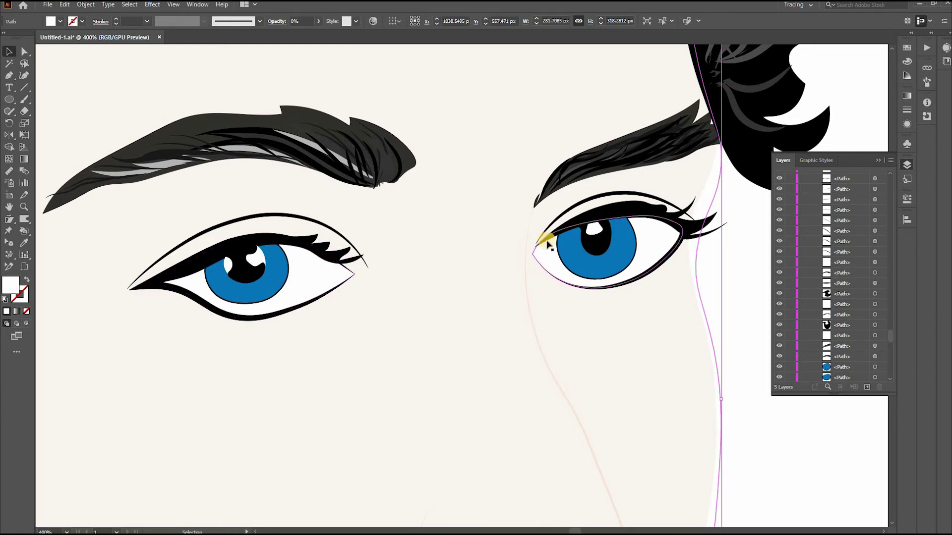
Fill the left iris with a radial gradient from cyan to black, with the midpoint at about 67%
left_click(270, 276)
left_click(906, 96)
left_click(812, 179)
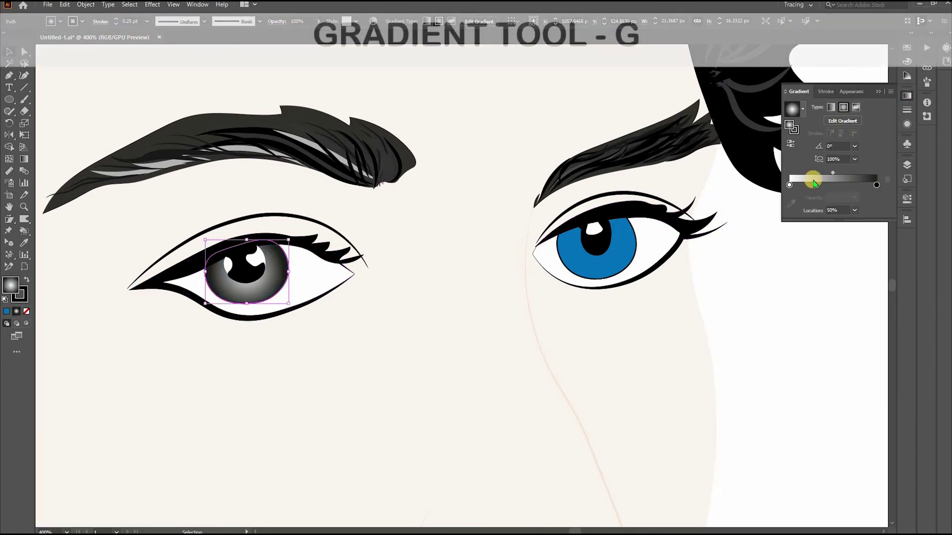
double_click(789, 185)
left_click(797, 217)
left_click_drag(833, 173, 847, 173)
Reposition the left iris's radial gradient with the Gradient tool and give the right iris the same cyan-to-black gradient
key("g")
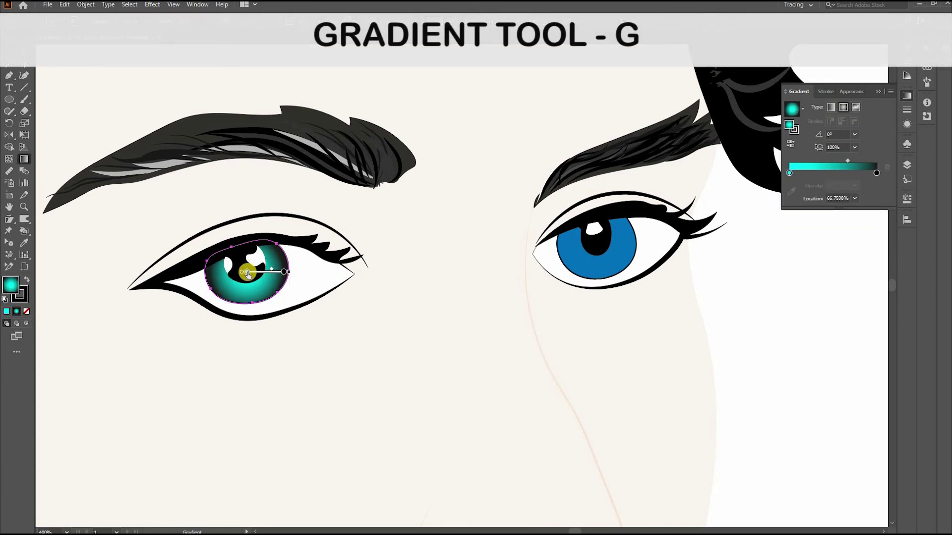
left_click(246, 272)
left_click_drag(246, 235, 269, 245)
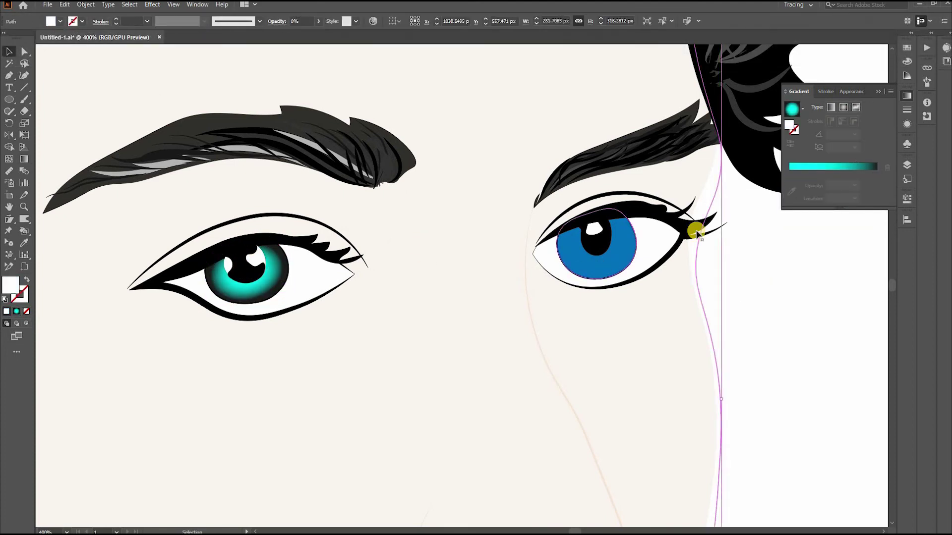
left_click(590, 272)
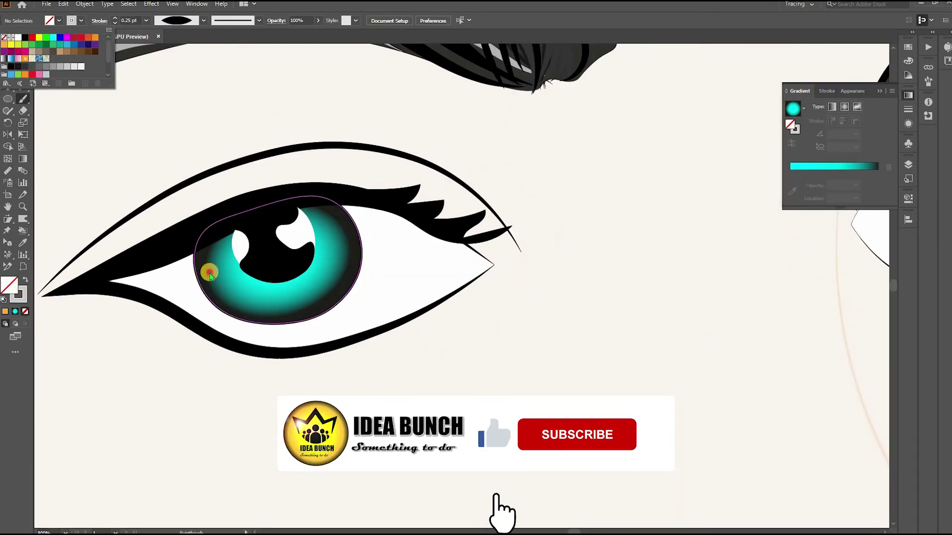
Brush short tapered light-grey strokes at 0.25 pt radiating around the pupil across the left iris
mouse_move(208, 260)
left_mouse_down()
mouse_move(229, 253)
mouse_move(233, 273)
left_mouse_up()
left_click(114, 23)
left_click(82, 21)
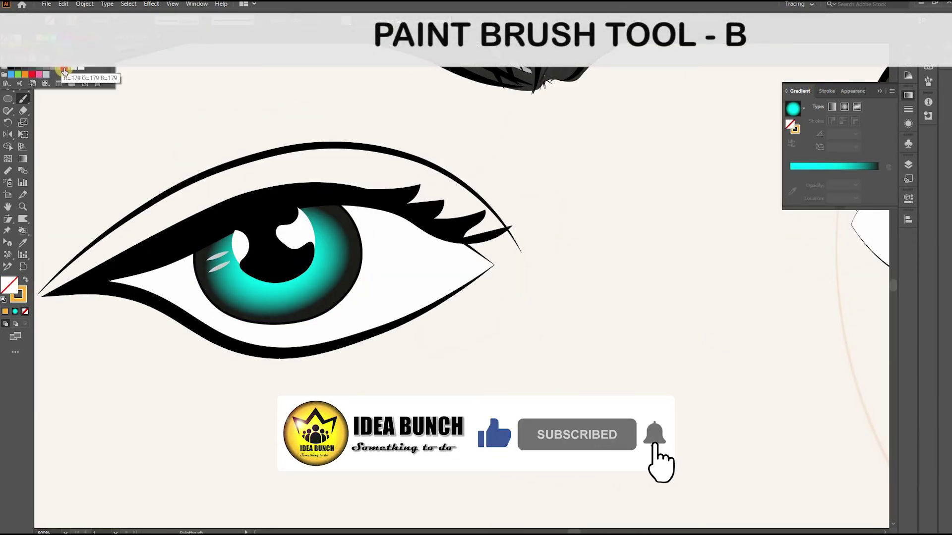
left_click(62, 75)
left_click(203, 21)
left_click(195, 40)
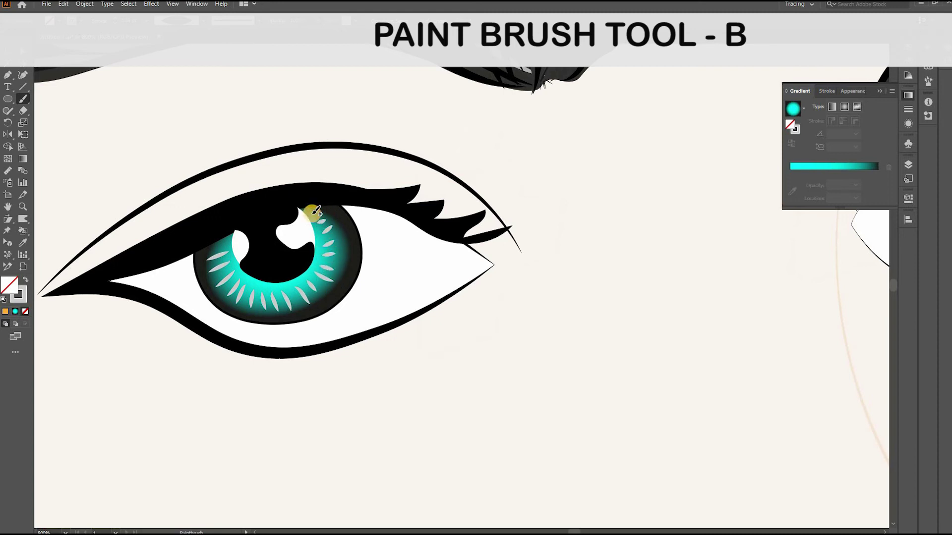
Brush matching light-grey 0.25 pt strokes radiating around the pupil across the right iris
scroll(373, 292, "down", 5)
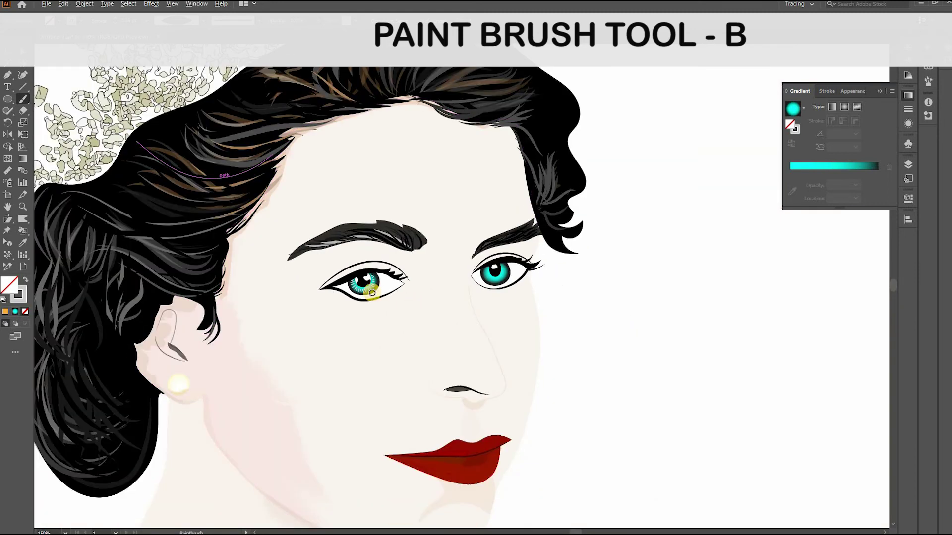
scroll(527, 274, "up", 5)
key("ctrl+z")
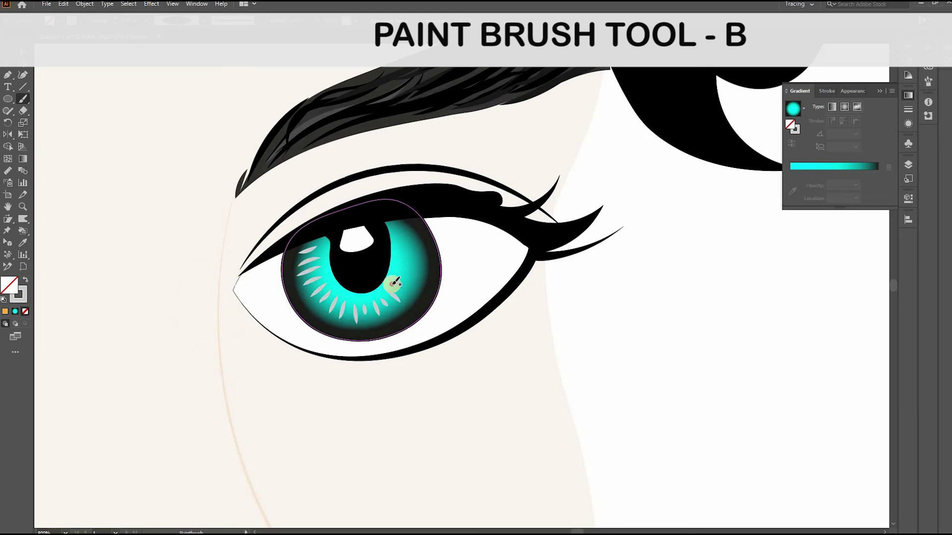
left_click_drag(392, 284, 408, 290)
mouse_move(396, 275)
left_mouse_down()
mouse_move(417, 277)
mouse_move(421, 257)
left_mouse_up()
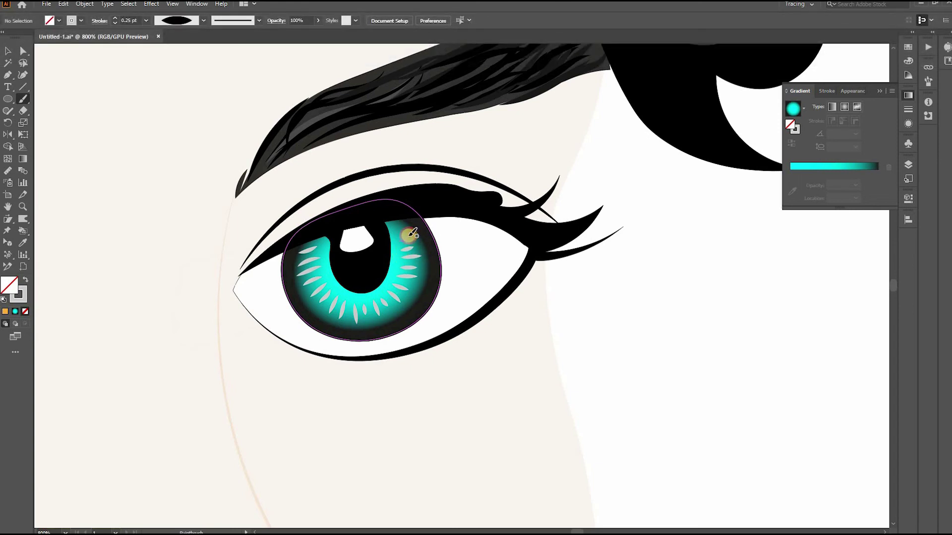
scroll(358, 272, "down", 5)
Select all light-grey iris strokes by matching Fill & Stroke Color, recolour them to R=242 G=242 B=242 and set their opacity to 69%
scroll(206, 287, "up", 4)
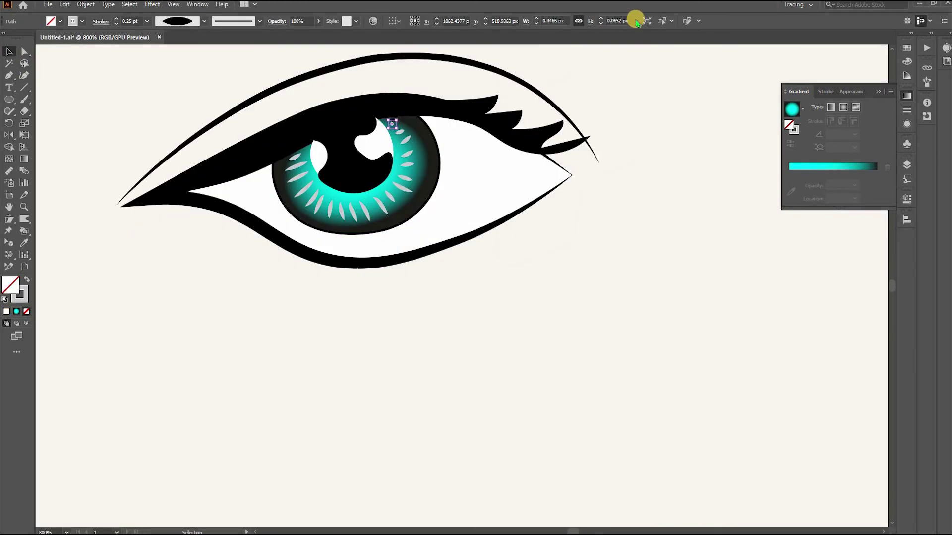
left_click(698, 20)
left_click(670, 20)
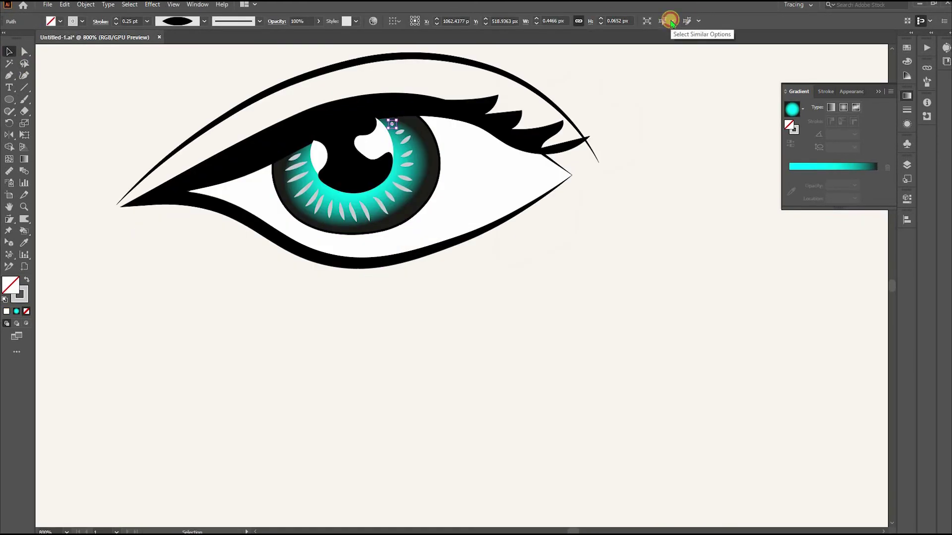
left_click(670, 20)
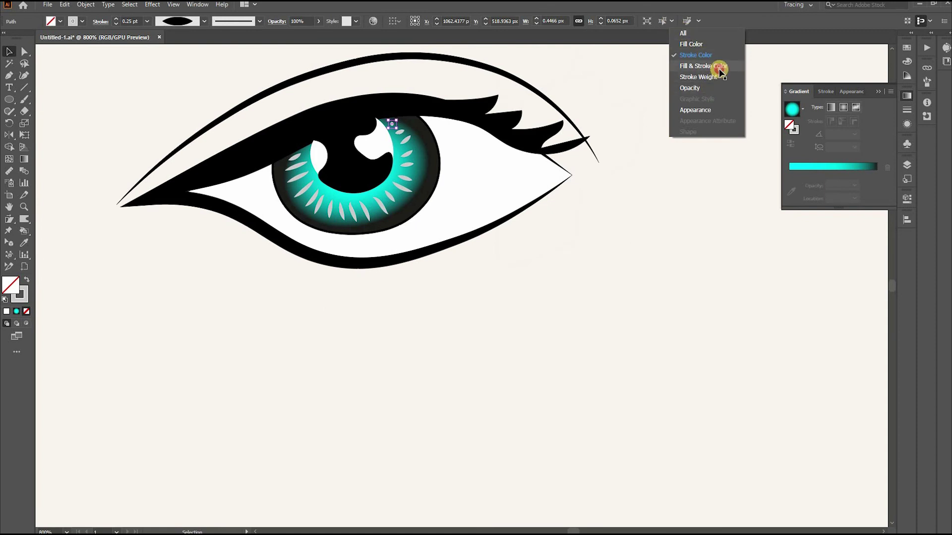
left_click(719, 70)
scroll(518, 208, "down", 5)
scroll(516, 204, "up", 4)
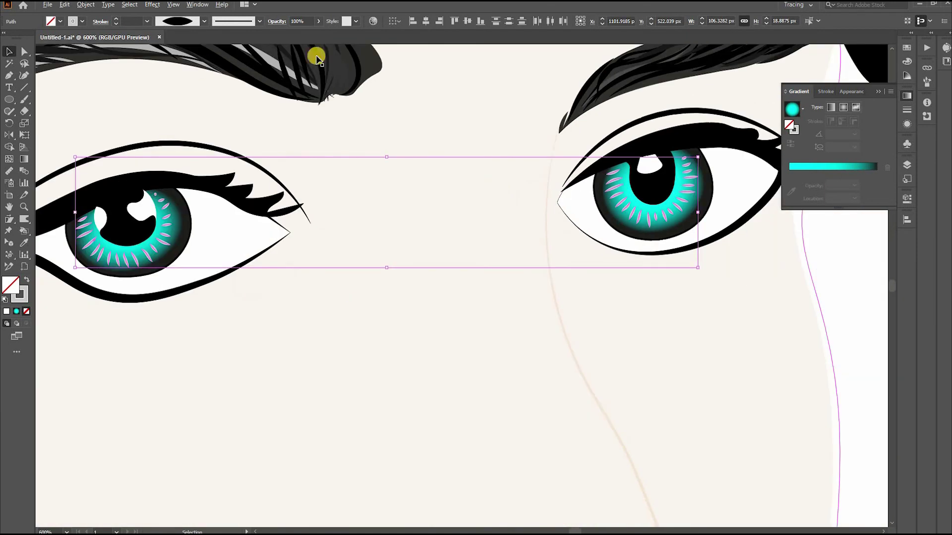
left_click(83, 22)
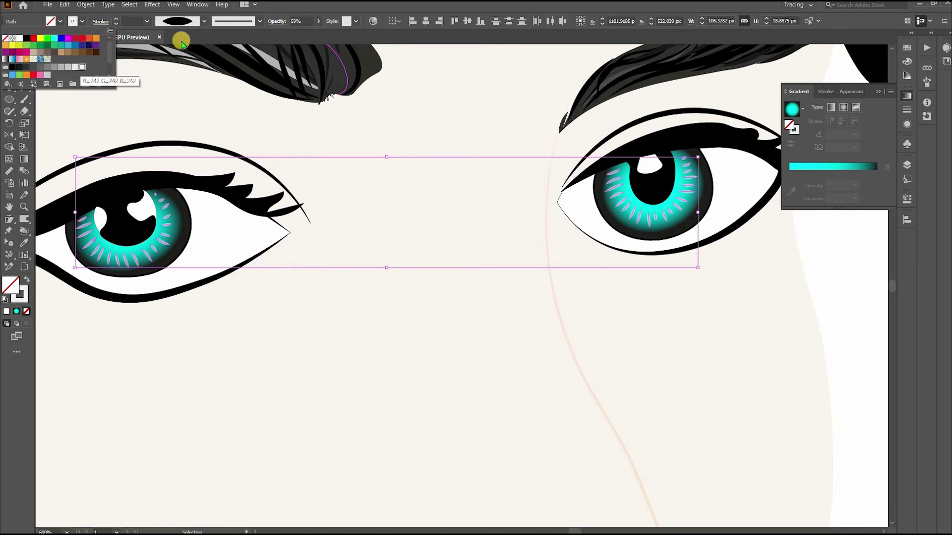
left_click(305, 36)
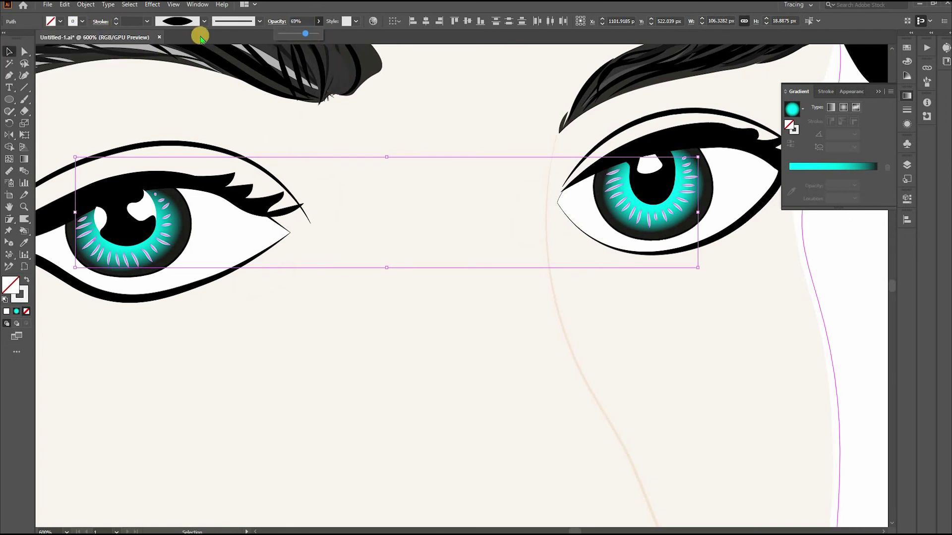
left_click(456, 314)
Brush short tapered black lashes with no fill along the left eye's lower lid, using the Paintbrush tool
scroll(456, 314, "down", 4)
scroll(454, 307, "up", 3)
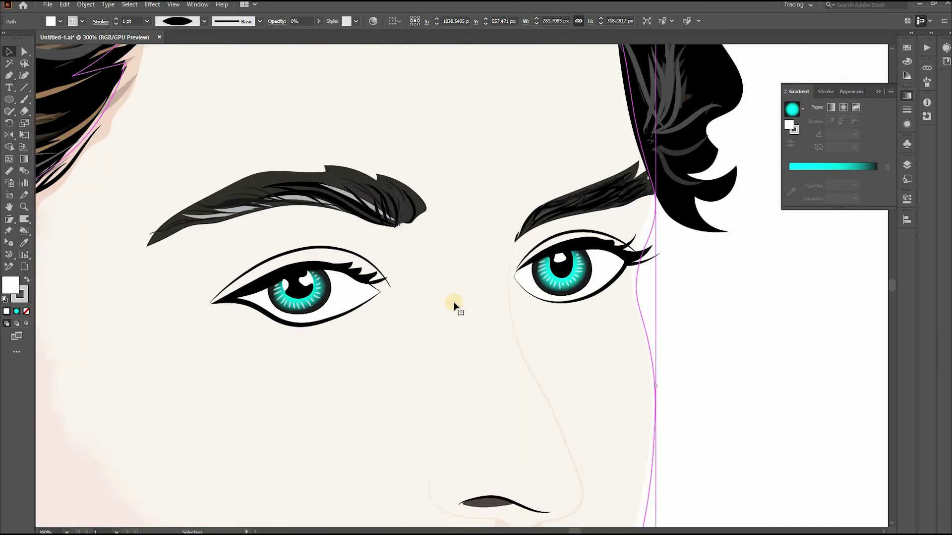
key("b")
left_click(82, 21)
left_click(28, 36)
left_click(204, 21)
left_click(177, 37)
left_click(116, 24)
key("ctrl+shift+a")
scroll(255, 315, "up", 2)
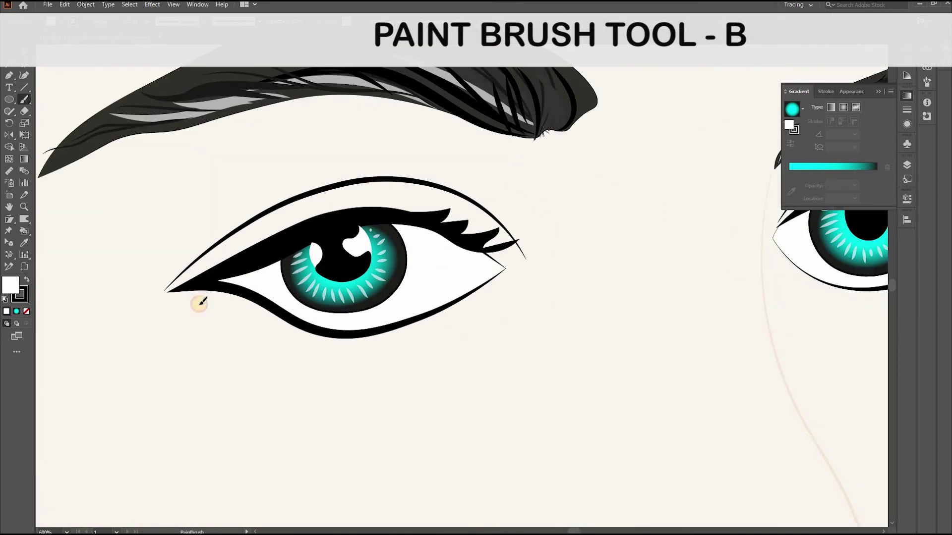
key("ctrl+z")
key("ctrl+z")
left_click(61, 21)
left_click(101, 35)
left_click(6, 36)
left_click_drag(181, 302, 221, 293)
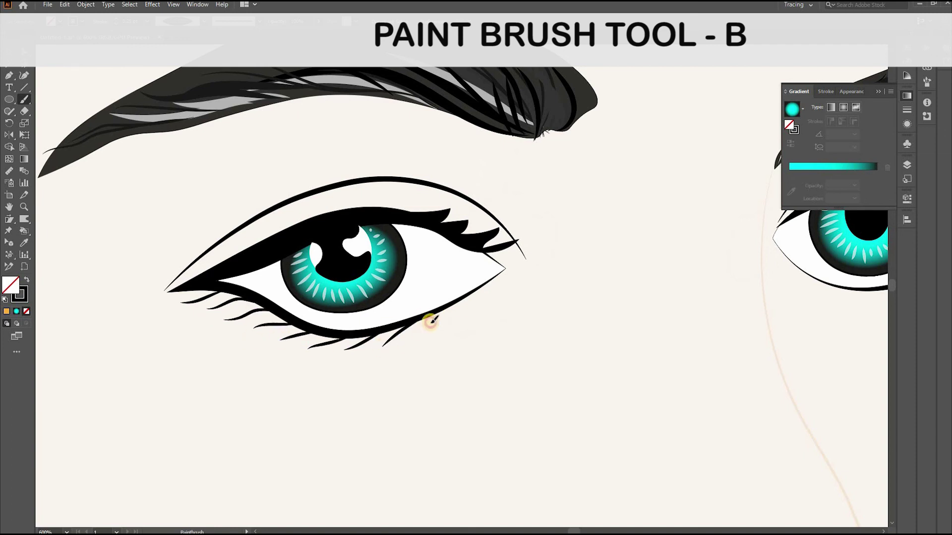
Brush matching short tapered black lashes along the right eye's lower lid
scroll(431, 321, "down", 3)
scroll(730, 302, "up", 4)
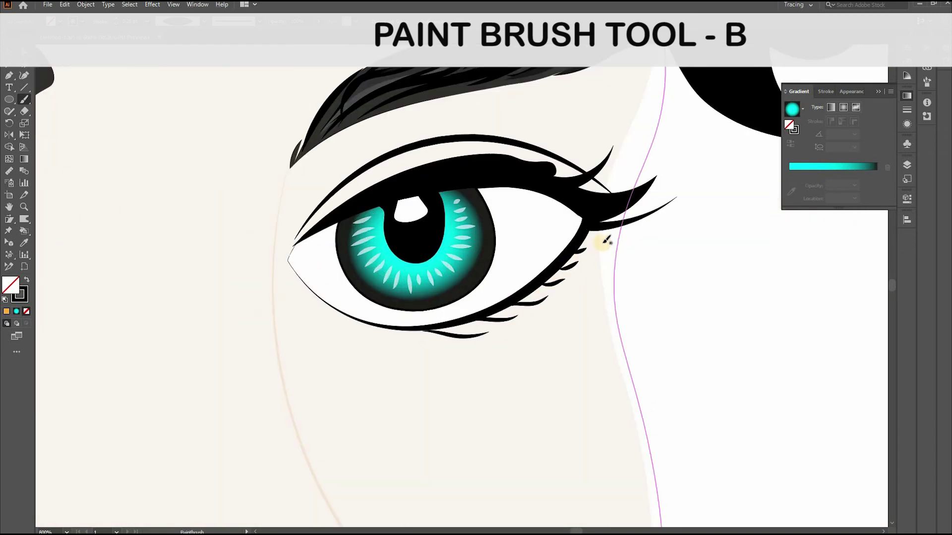
scroll(347, 292, "down", 4)
scroll(205, 308, "up", 3)
key("shift+grave")
left_click_drag(179, 374, 199, 372)
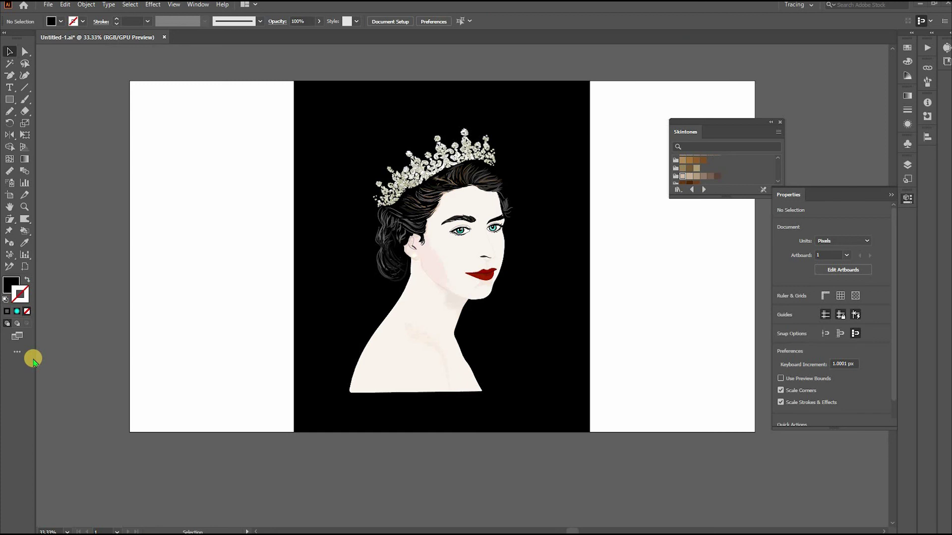
Draw a closed black-filled dress neckline freehand across the lower edge of the shoulders
scroll(473, 367, "down", 1)
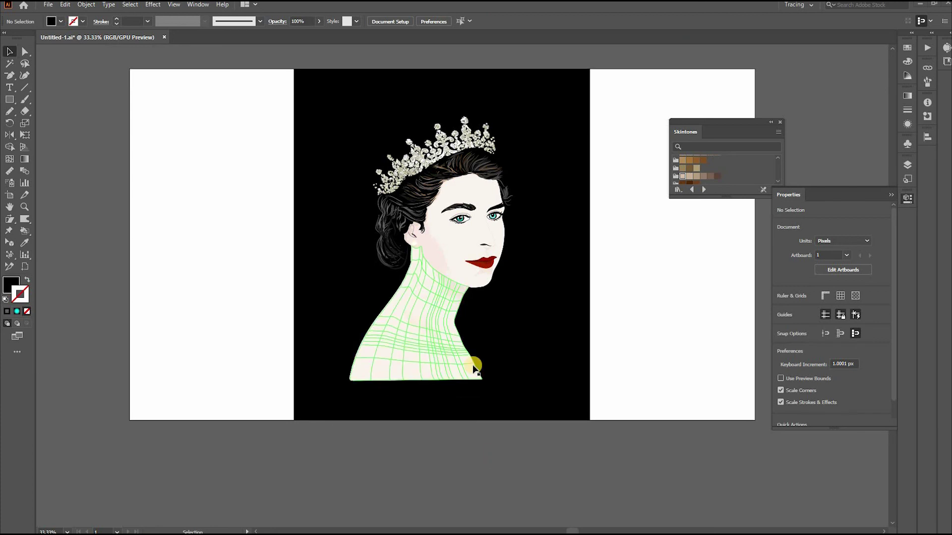
left_click(10, 111)
mouse_move(345, 382)
left_mouse_down()
mouse_move(486, 370)
mouse_move(345, 384)
left_mouse_up()
left_click(61, 21)
left_click(9, 51)
Raise the dress path from Layer 1 to the top of the layer stack and group the selected artwork
left_click(907, 164)
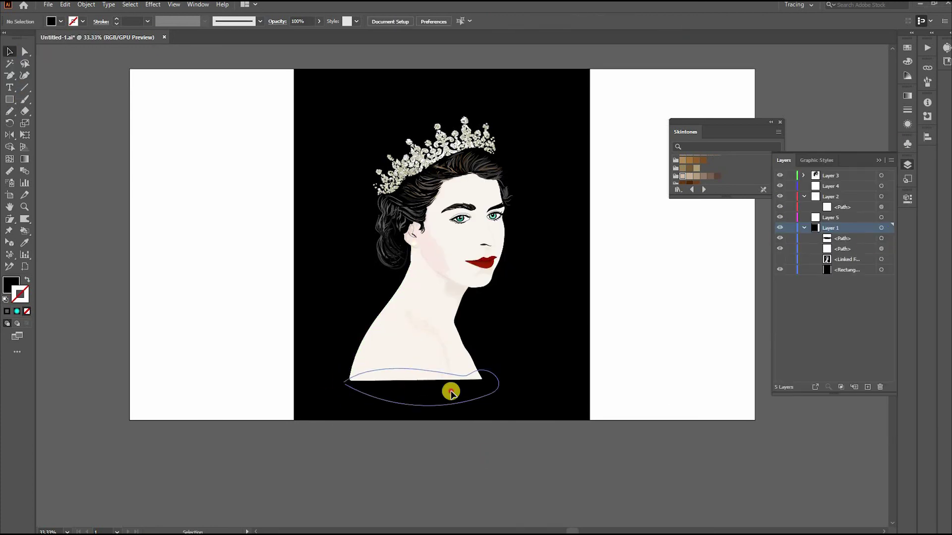
left_click(451, 392)
left_click_drag(888, 238, 888, 218)
mouse_move(447, 399)
left_mouse_down()
mouse_move(366, 391)
mouse_move(442, 395)
left_mouse_up()
left_click_drag(484, 304, 705, 287)
left_click_drag(830, 218, 830, 173)
key("ctrl+g")
Try a white-to-black radial gradient on the background rectangle, with the gradient midpoint at about 28%
mouse_move(525, 347)
left_mouse_down()
mouse_move(166, 343)
mouse_move(525, 350)
left_mouse_up()
left_click(907, 96)
left_click(789, 125)
double_click(789, 185)
double_click(875, 185)
left_click_drag(857, 172, 814, 172)
left_click_drag(575, 353, 581, 337)
scroll(562, 355, "up", 4)
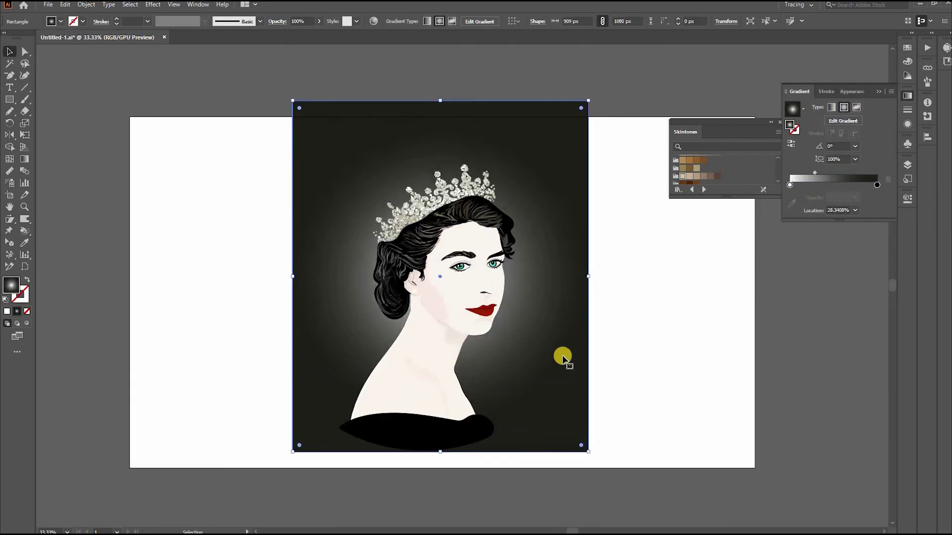
Try to resize the gradient background rectangle to fit the artboard's top and bottom edges
left_click_drag(441, 451, 440, 468)
left_click_drag(573, 440, 565, 440)
left_click_drag(432, 101, 433, 117)
Undo the background rectangle's resizing and radial gradient
key("ctrl+z")
key("ctrl+z")
key("ctrl+z")
key("ctrl+z")
key("ctrl+z")
key("ctrl+z")
key("ctrl+z")
key("ctrl+z")
key("ctrl+z")
key("ctrl+z")
key("ctrl+z")
key("ctrl+z")
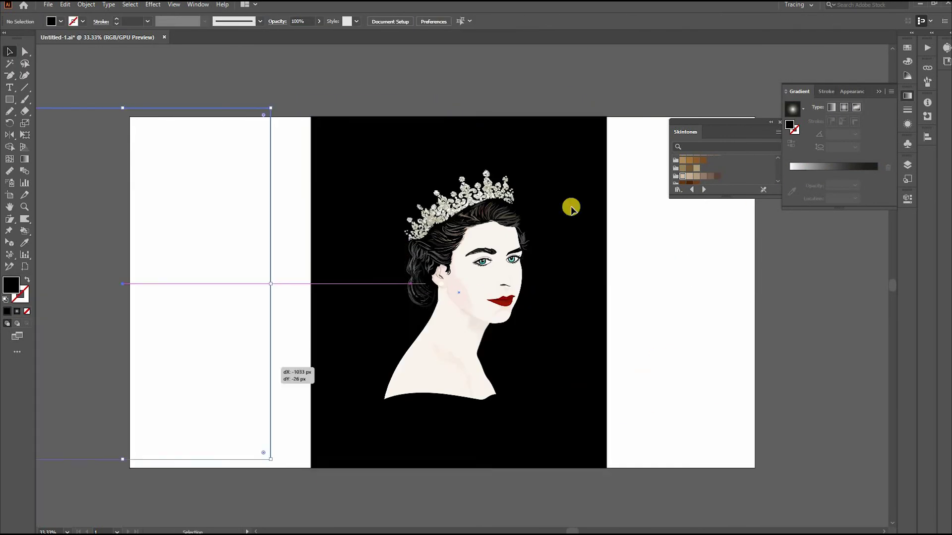
Move the portrait and dress lower on the artboard and place the black background rectangle behind them
left_click_drag(599, 369, 263, 361)
left_click_drag(437, 403, 437, 429)
left_click_drag(218, 341, 551, 351)
Add white text reading "Her Majesty", "The Queen Elizabeth II" and "1926-2022" above the portrait, with a script font for the first line
key("t")
left_click(352, 150)
left_click(61, 21)
left_click(22, 36)
left_click(396, 22)
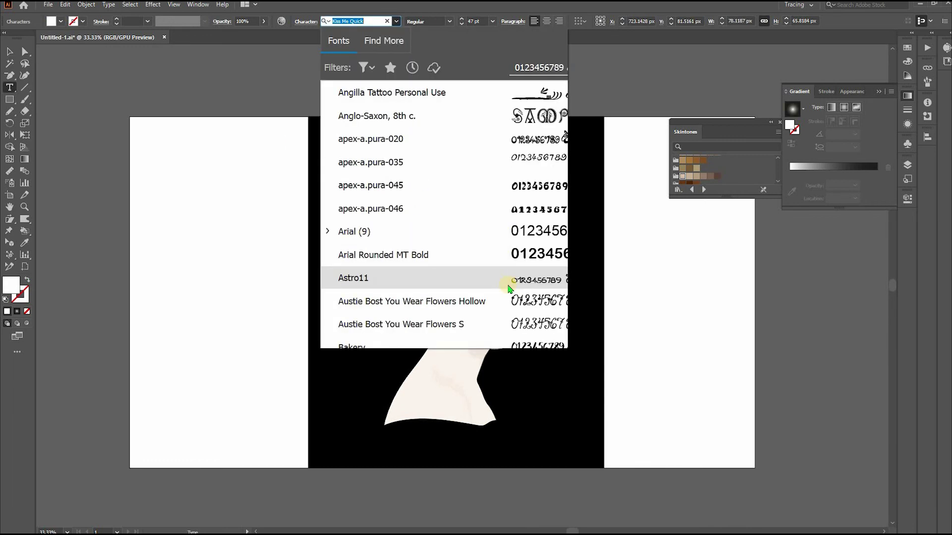
left_click(522, 111)
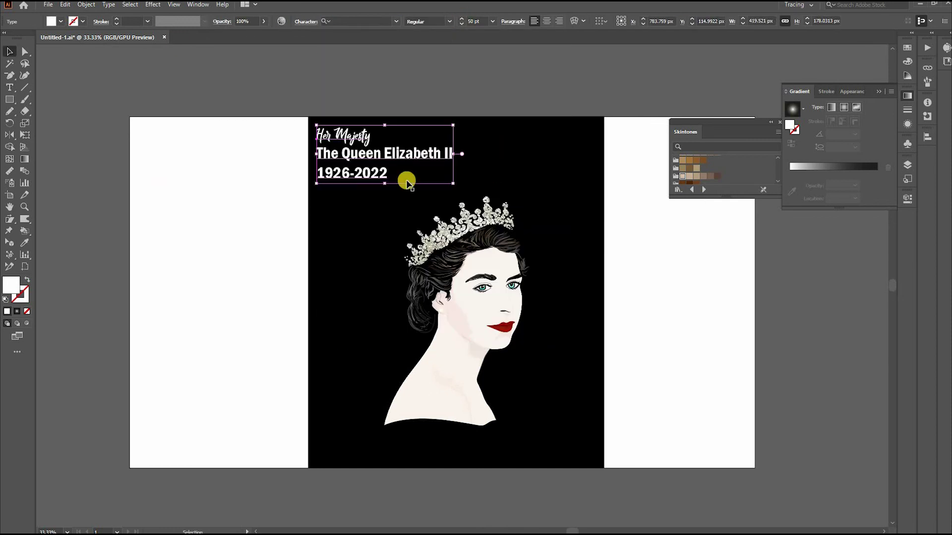
Space out the three title lines above the portrait and close the Skintones swatch library
left_click(512, 21)
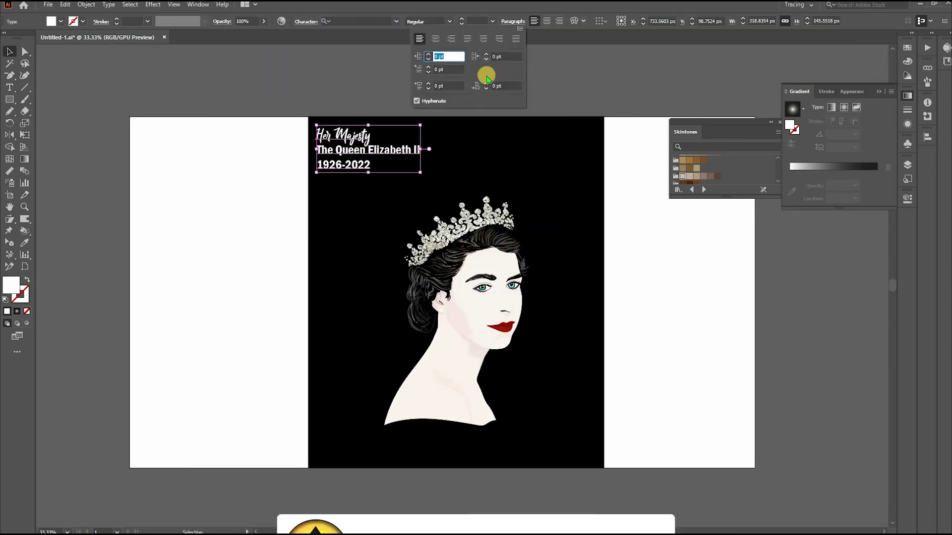
left_click(578, 275)
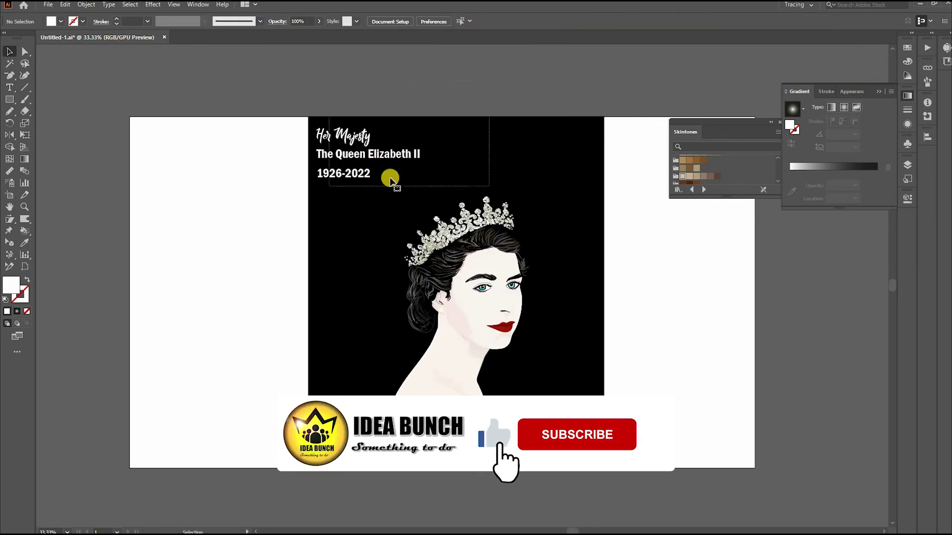
left_click(778, 122)
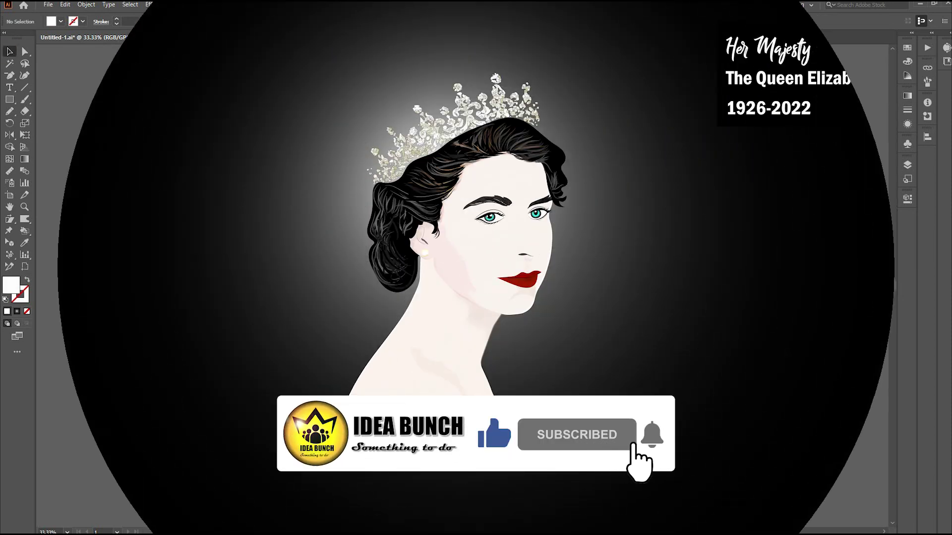